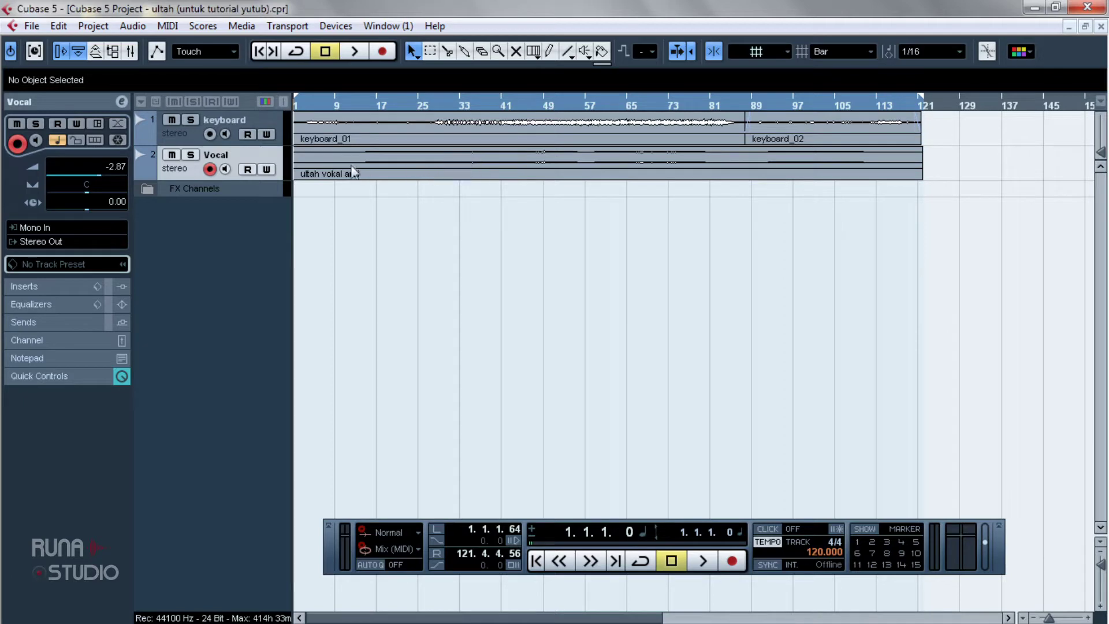
# Load the MonoDelay effect into the first insert slot of the Vocal channel and reposition its window
pyautogui.click(132, 56)
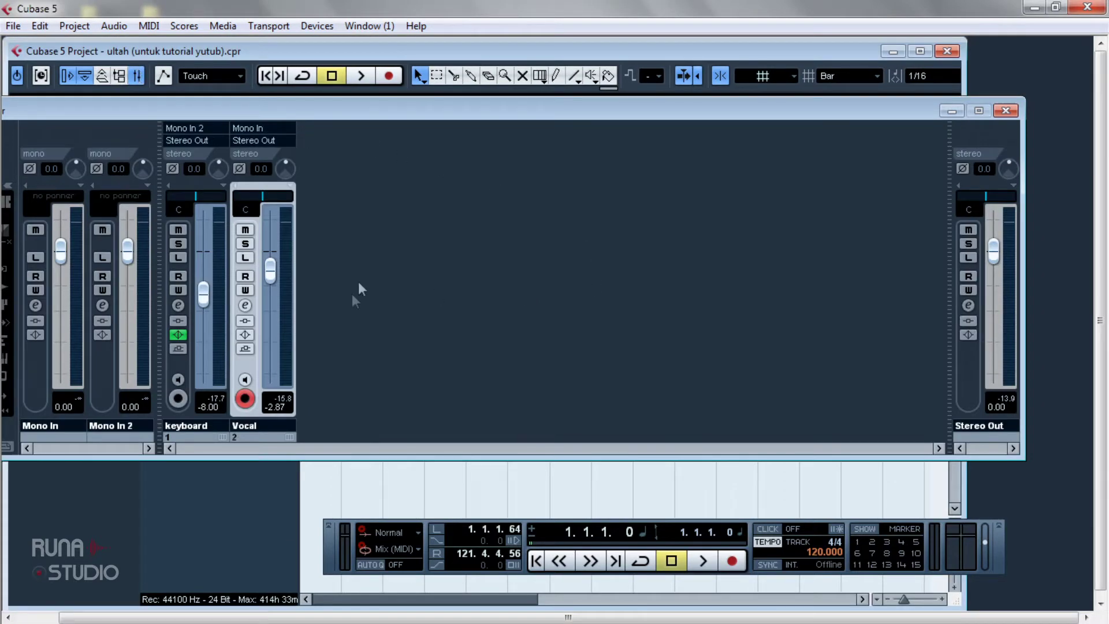
pyautogui.click(247, 306)
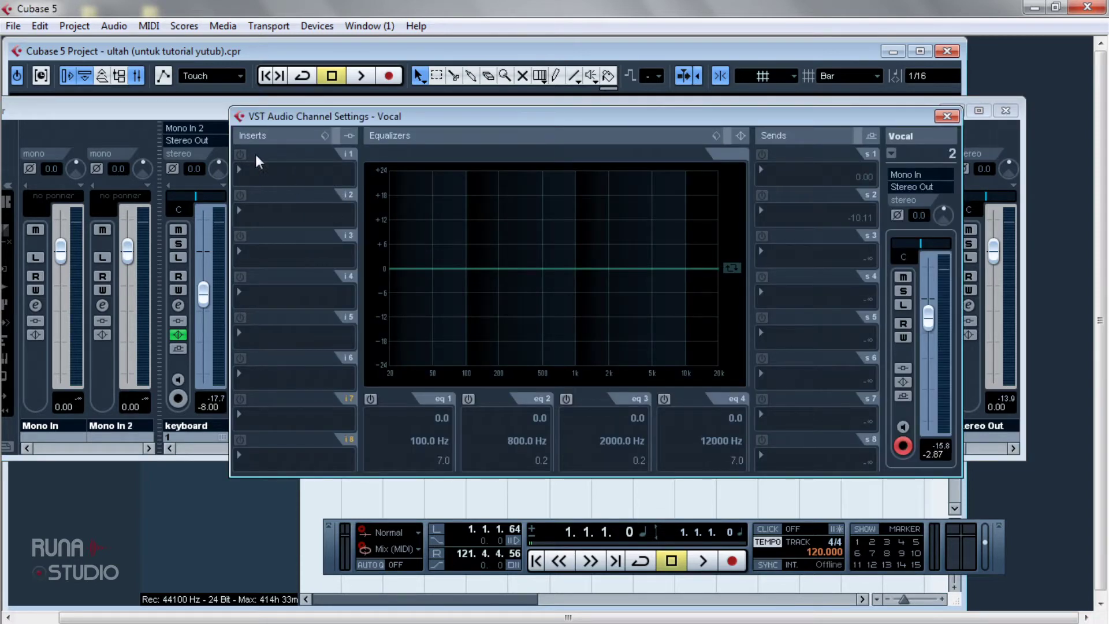
pyautogui.click(293, 171)
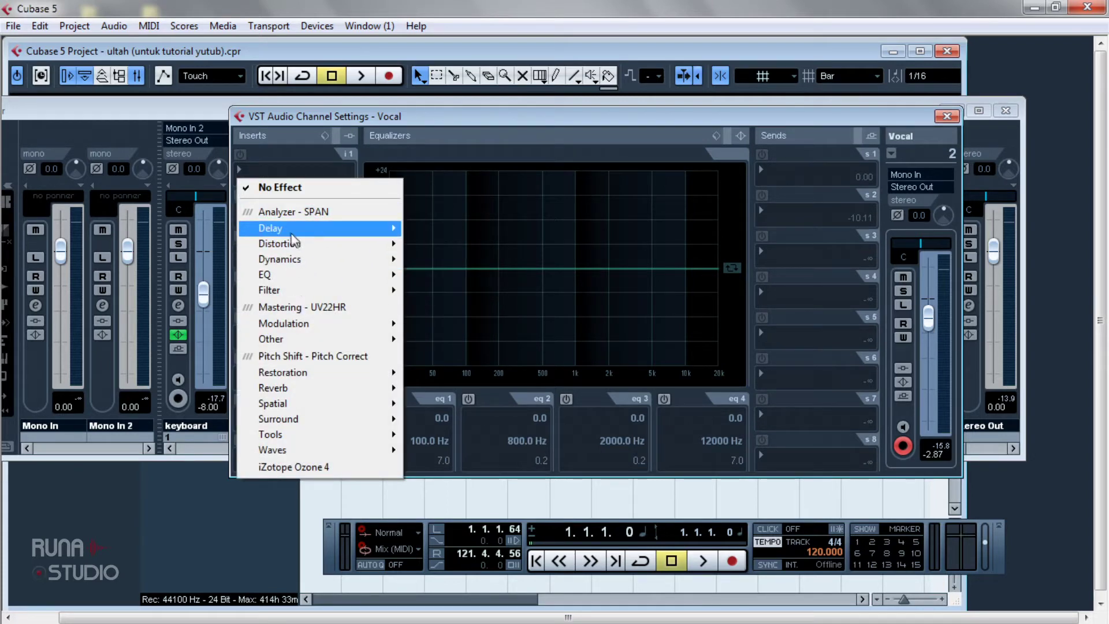
pyautogui.moveTo(293, 234)
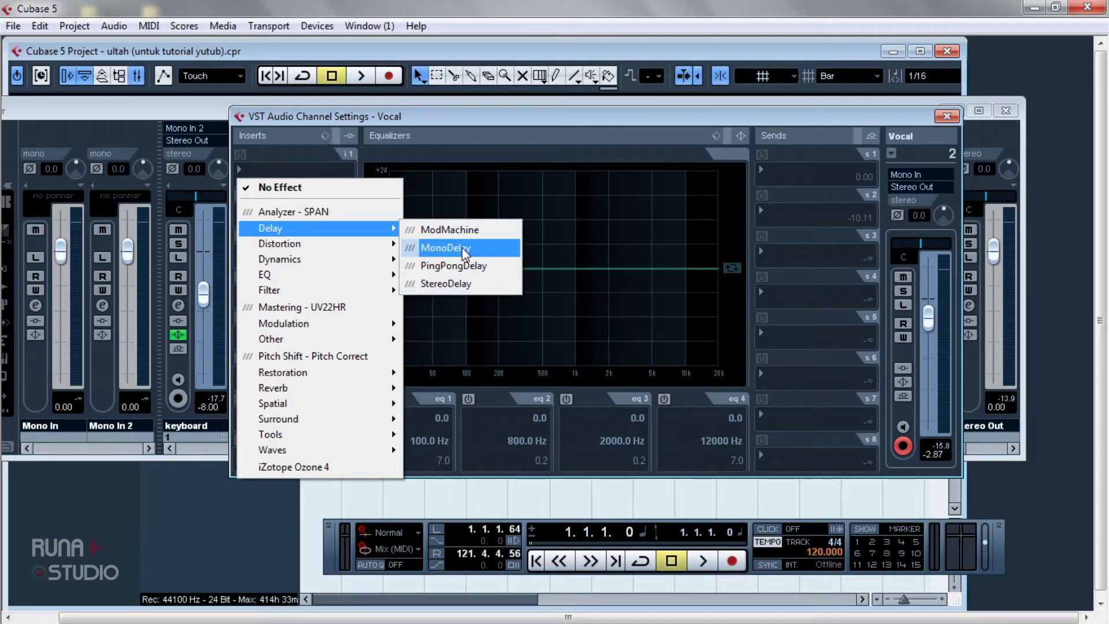
pyautogui.click(454, 266)
pyautogui.click(462, 248)
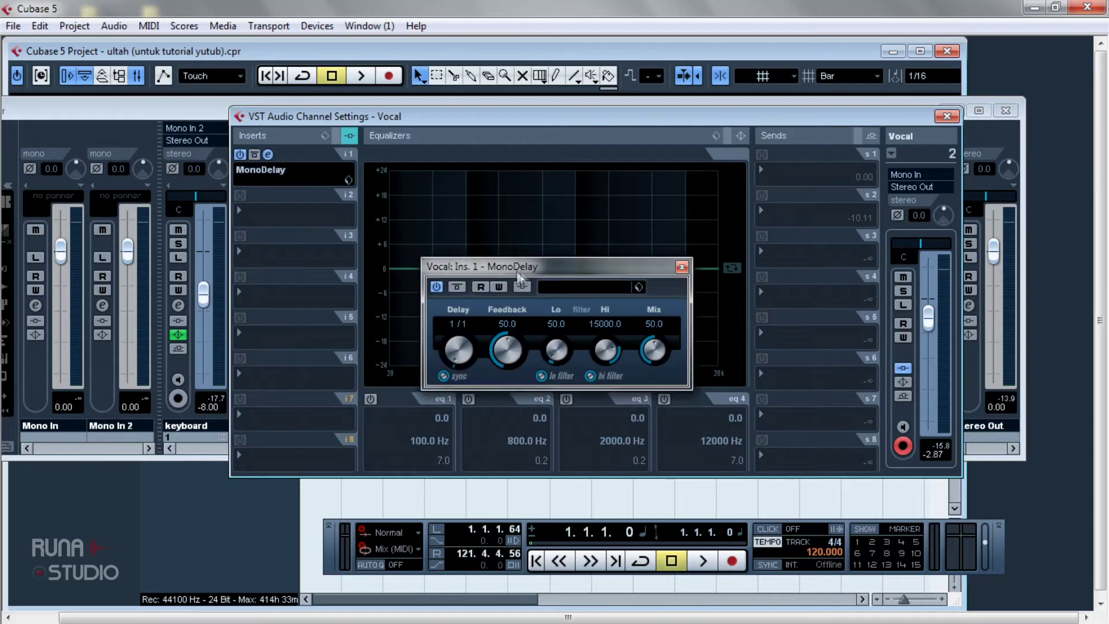
pyautogui.moveTo(539, 270); pyautogui.dragTo(495, 234)
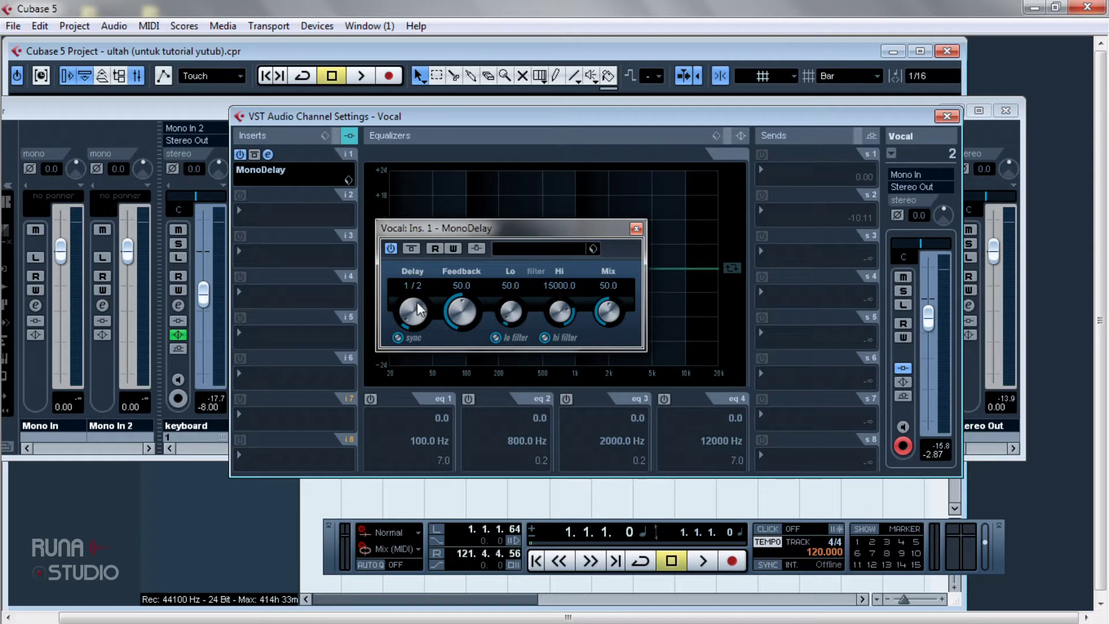
# Set MonoDelay's synced delay time to 1/2 T and audition it on the vocals around bar 16
pyautogui.moveTo(410, 318); pyautogui.dragTo(421, 299)
pyautogui.moveTo(451, 236); pyautogui.dragTo(442, 270)
pyautogui.moveTo(418, 315); pyautogui.dragTo(413, 339)
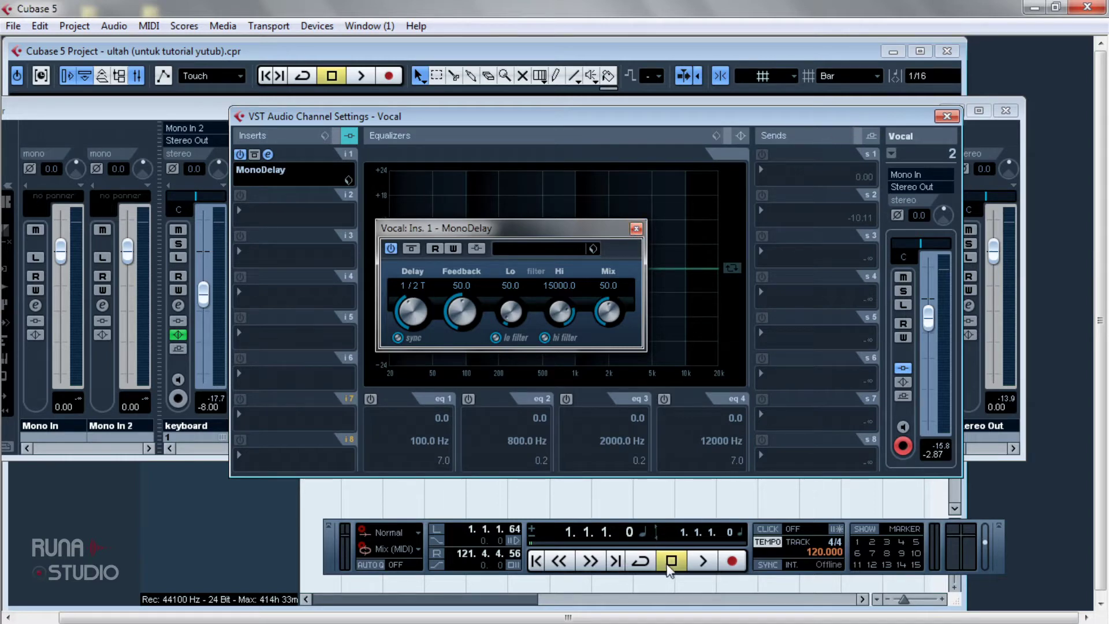
pyautogui.click(701, 565)
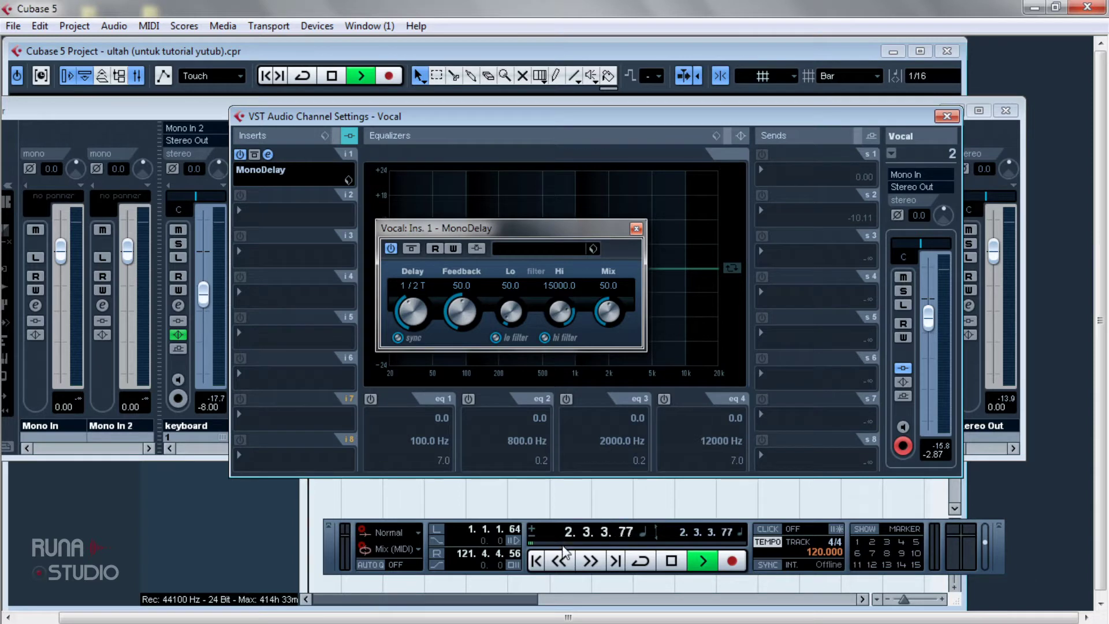
pyautogui.click(588, 561)
pyautogui.click(702, 559)
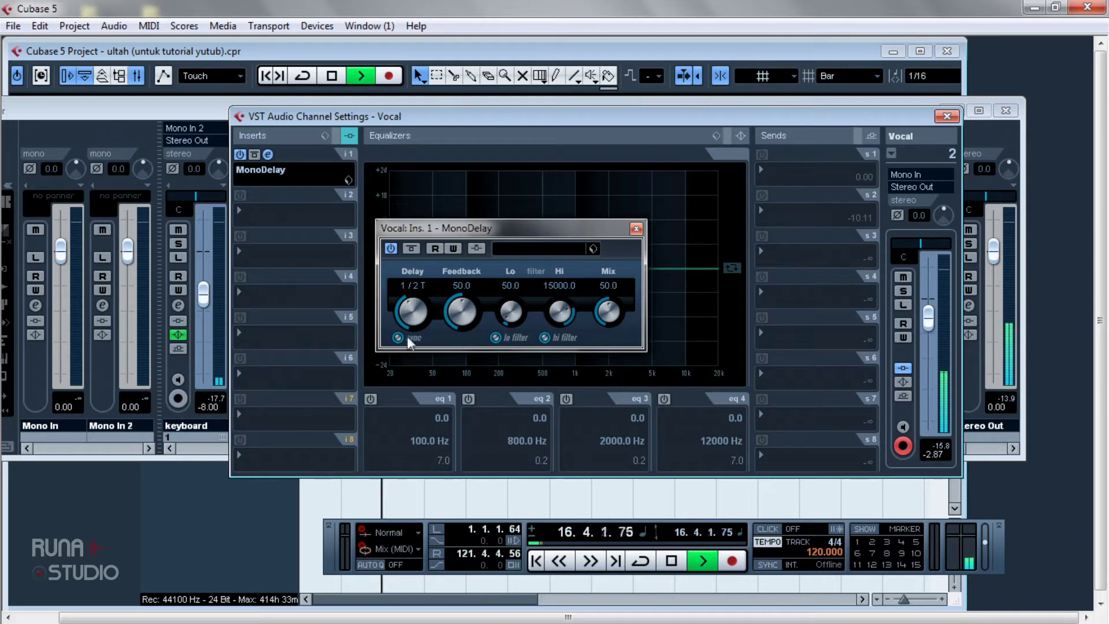
pyautogui.click(674, 568)
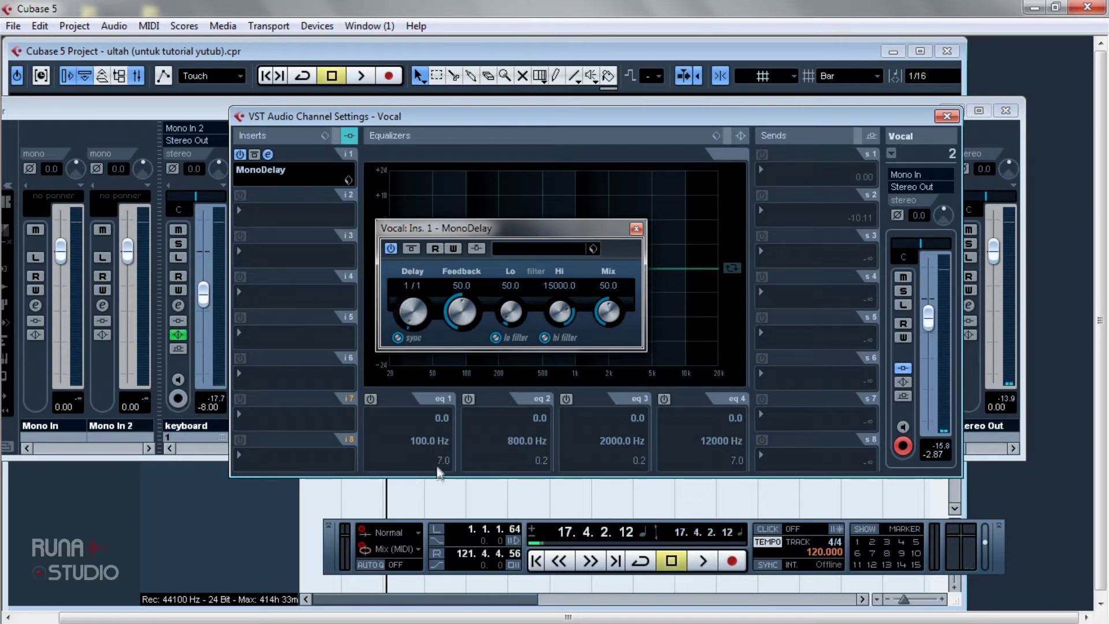
# Audition the vocals with the MonoDelay delay time at 1/1 and compare it with 1/2
pyautogui.click(703, 564)
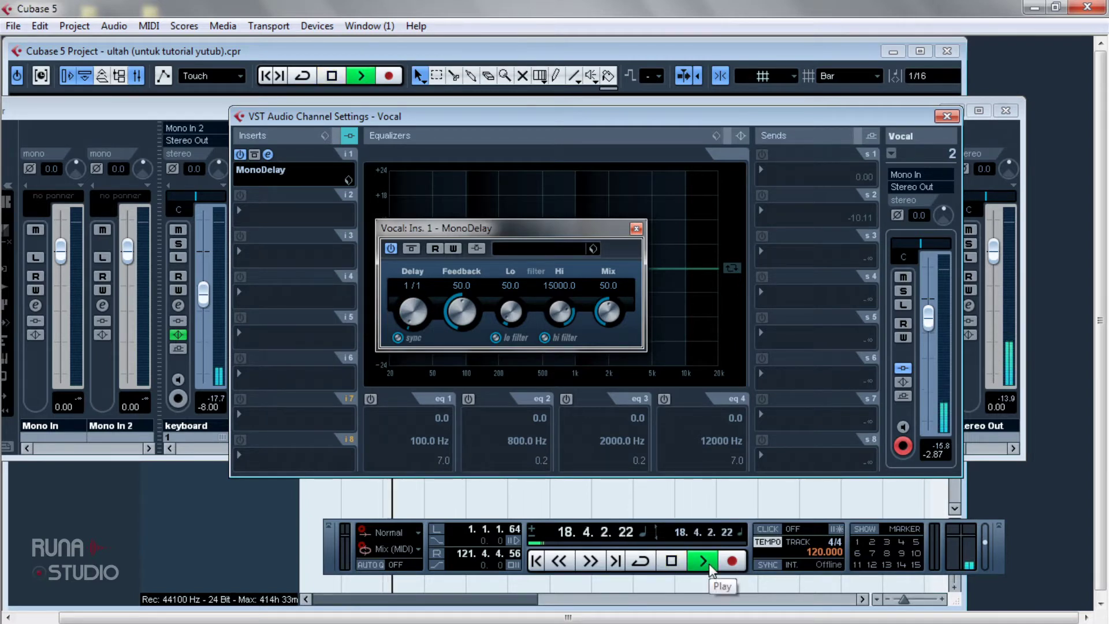
pyautogui.click(671, 561)
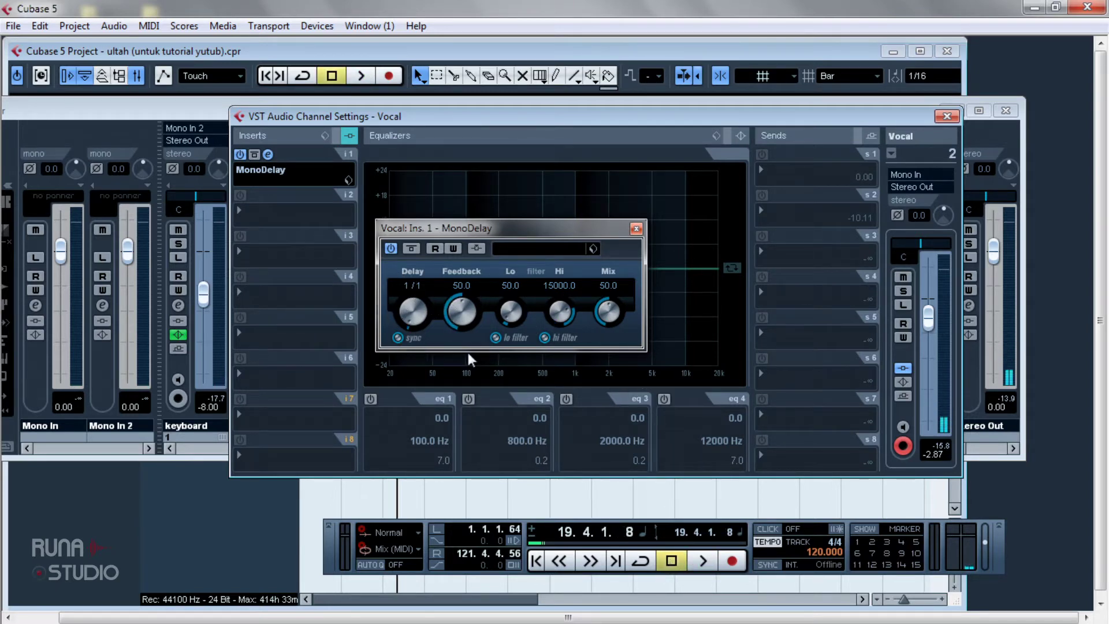
pyautogui.click(703, 560)
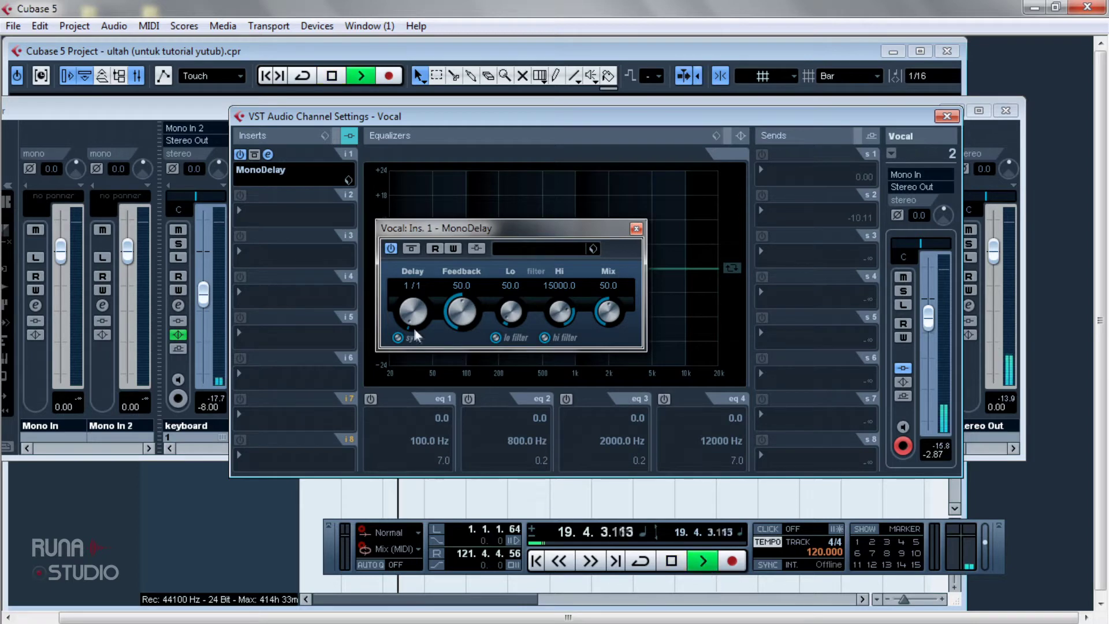
pyautogui.moveTo(413, 317); pyautogui.dragTo(417, 313)
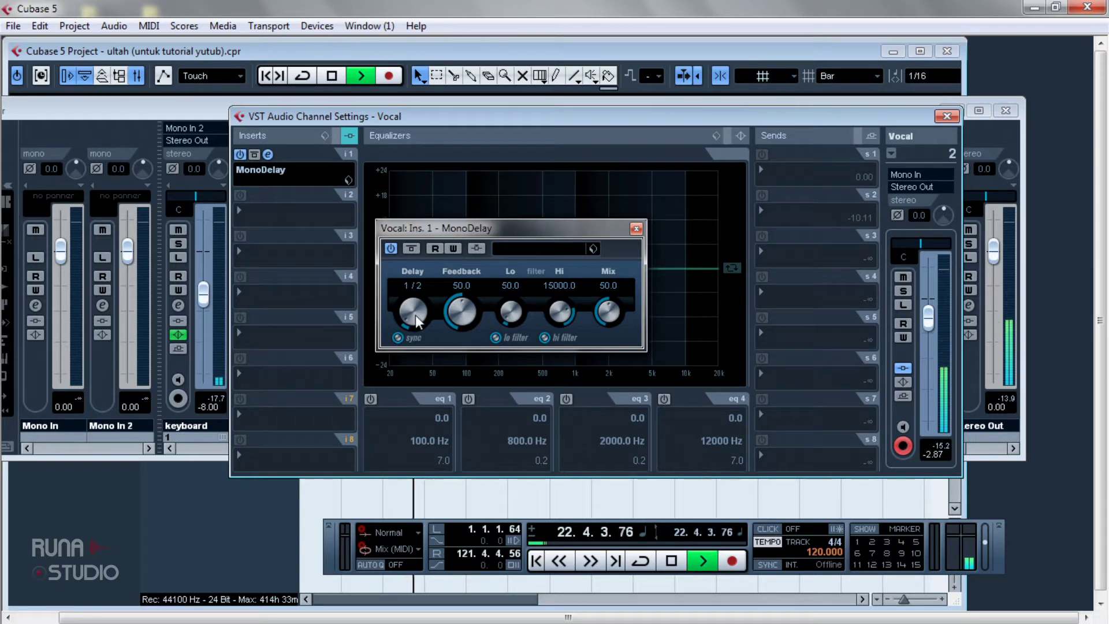
pyautogui.click(671, 561)
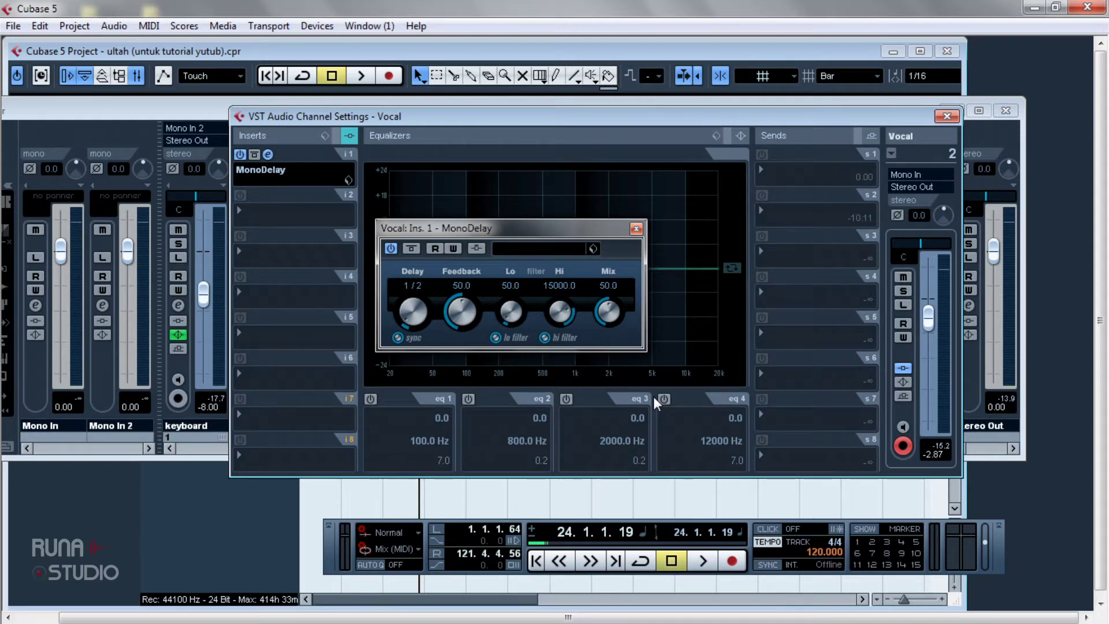
# Try the dotted delay times 1/1 D, 1/2 D, 1/32 D and 1/8 D while the song plays
pyautogui.press('space')
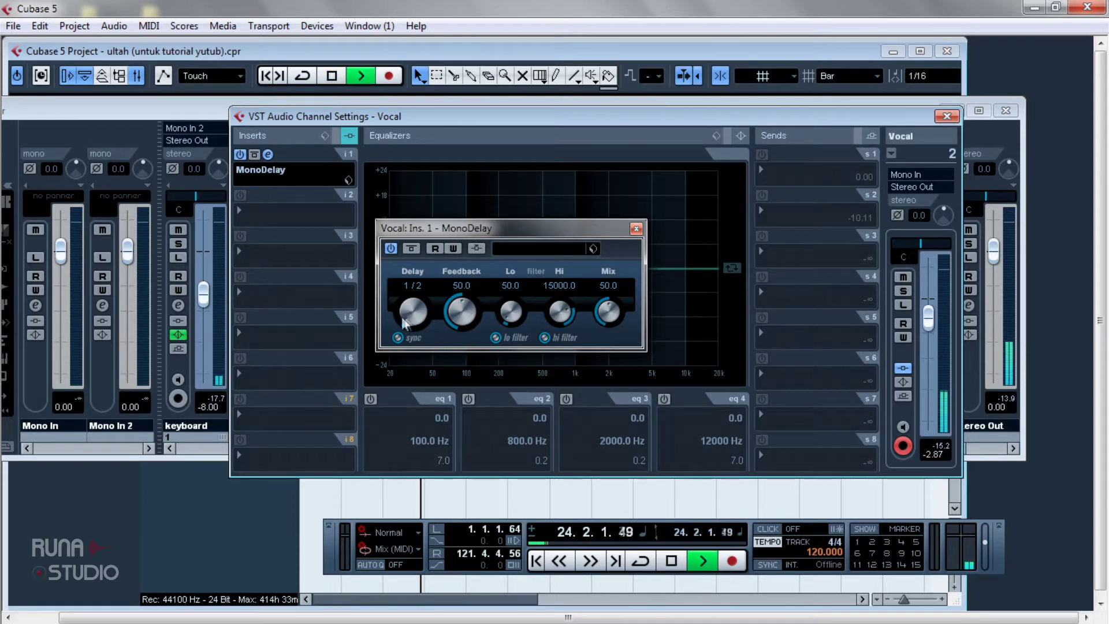
pyautogui.moveTo(412, 317)
pyautogui.mouseDown()
pyautogui.moveTo(428, 289)
pyautogui.moveTo(409, 315)
pyautogui.mouseUp()
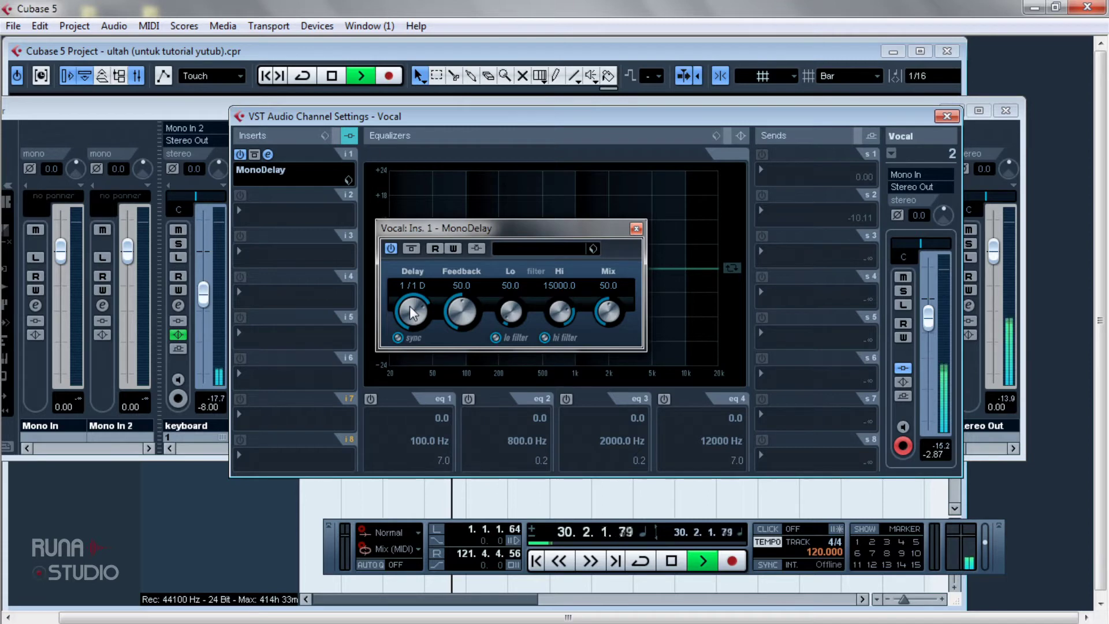
pyautogui.moveTo(410, 307)
pyautogui.mouseDown()
pyautogui.moveTo(412, 296)
pyautogui.moveTo(411, 323)
pyautogui.moveTo(414, 303)
pyautogui.mouseUp()
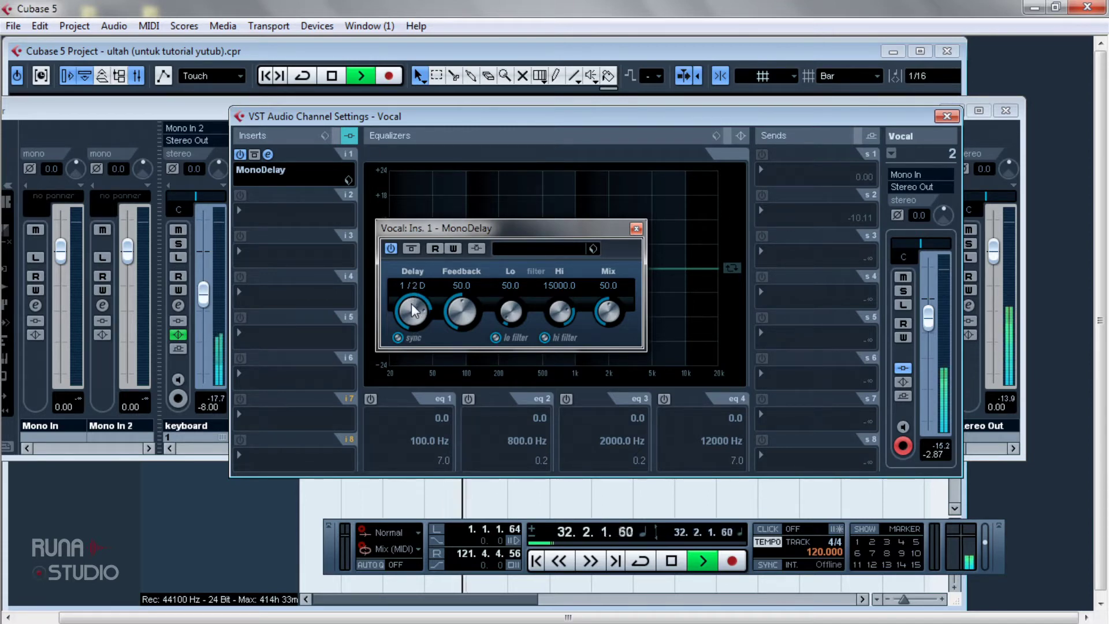
pyautogui.moveTo(412, 303)
pyautogui.mouseDown()
pyautogui.moveTo(405, 311)
pyautogui.moveTo(422, 287)
pyautogui.mouseUp()
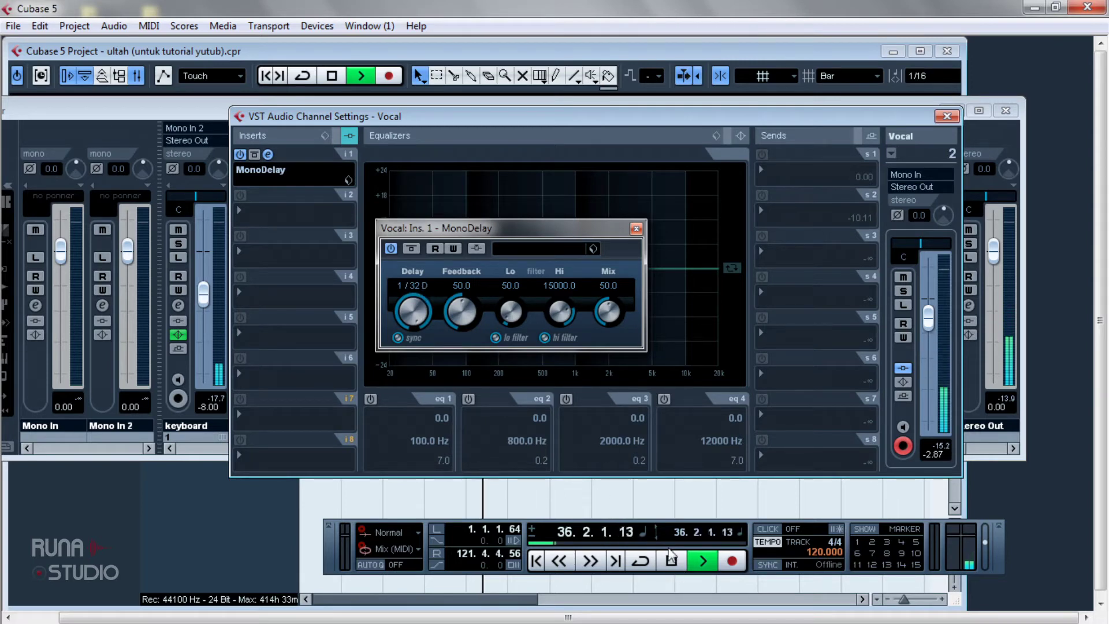
pyautogui.moveTo(421, 310); pyautogui.dragTo(418, 331)
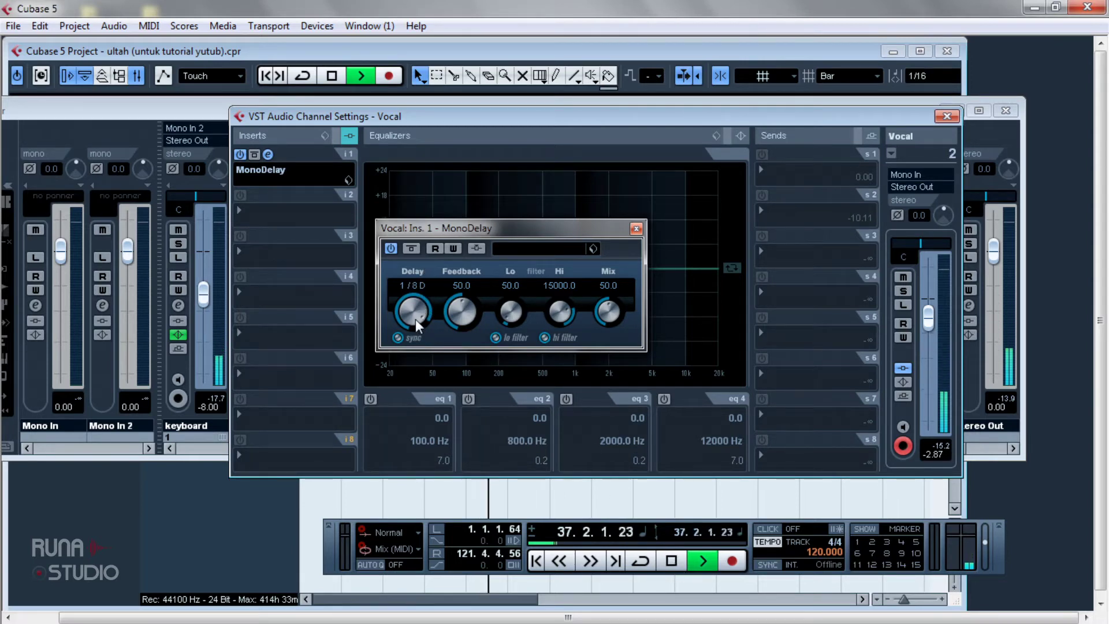
# Try the triplet delay times 1/16 T, 1/32 T and 1/4 T during playback, and stop the song
pyautogui.moveTo(415, 319); pyautogui.dragTo(420, 389)
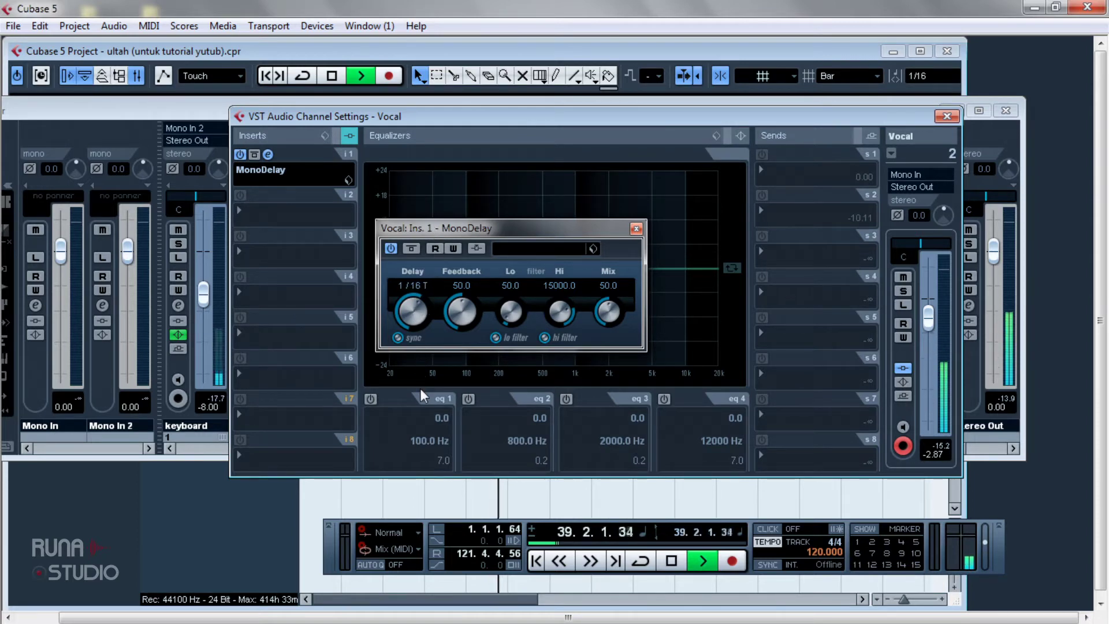
pyautogui.moveTo(410, 309)
pyautogui.mouseDown()
pyautogui.moveTo(410, 327)
pyautogui.moveTo(419, 286)
pyautogui.moveTo(418, 321)
pyautogui.mouseUp()
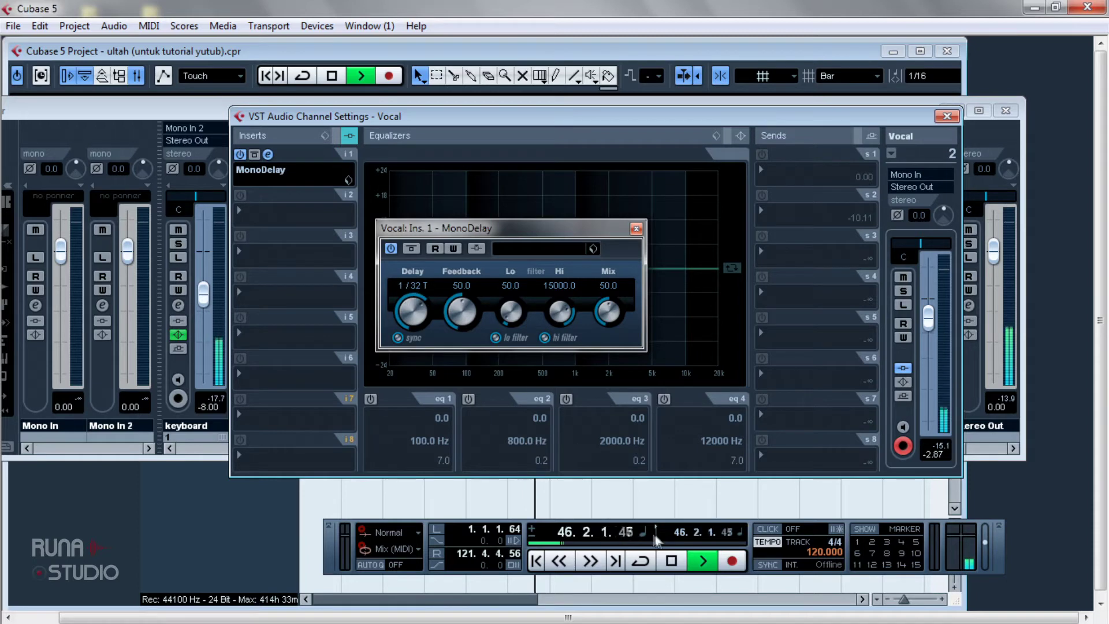
pyautogui.moveTo(416, 314); pyautogui.dragTo(421, 303)
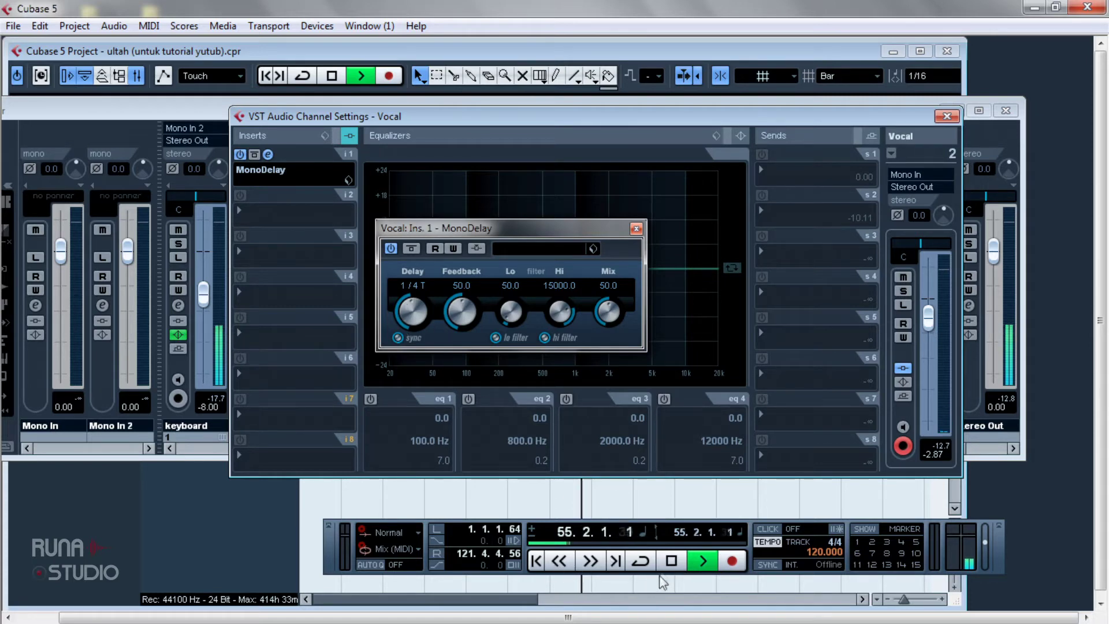
pyautogui.press('space')
# Turn off the delay's tempo sync and set the delay time to 725 while playing from about bar 30
pyautogui.click(568, 560)
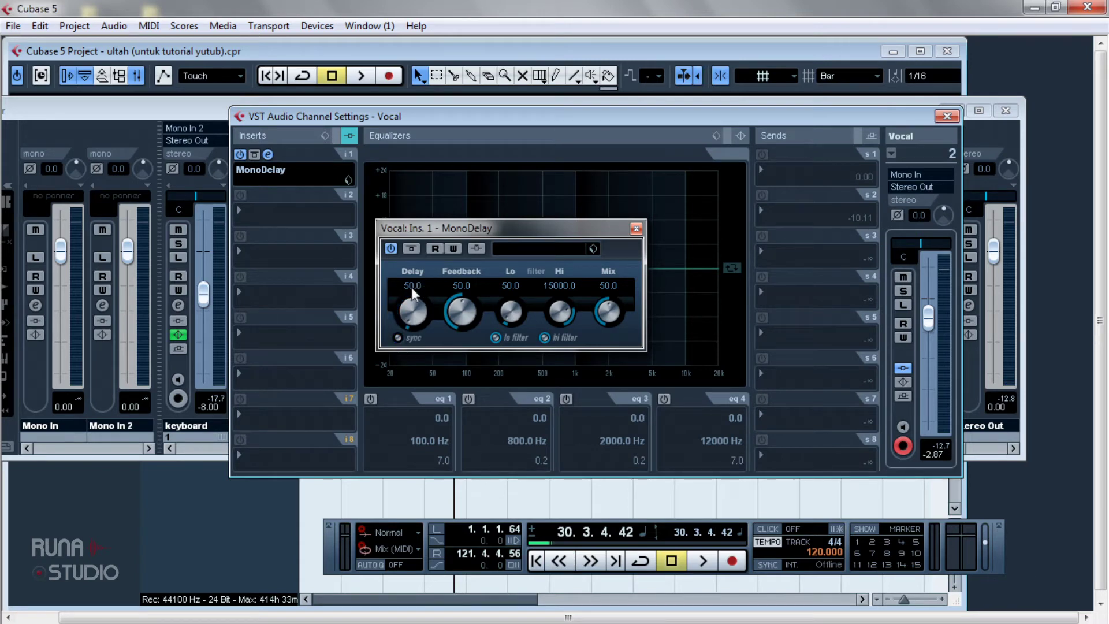
pyautogui.click(702, 566)
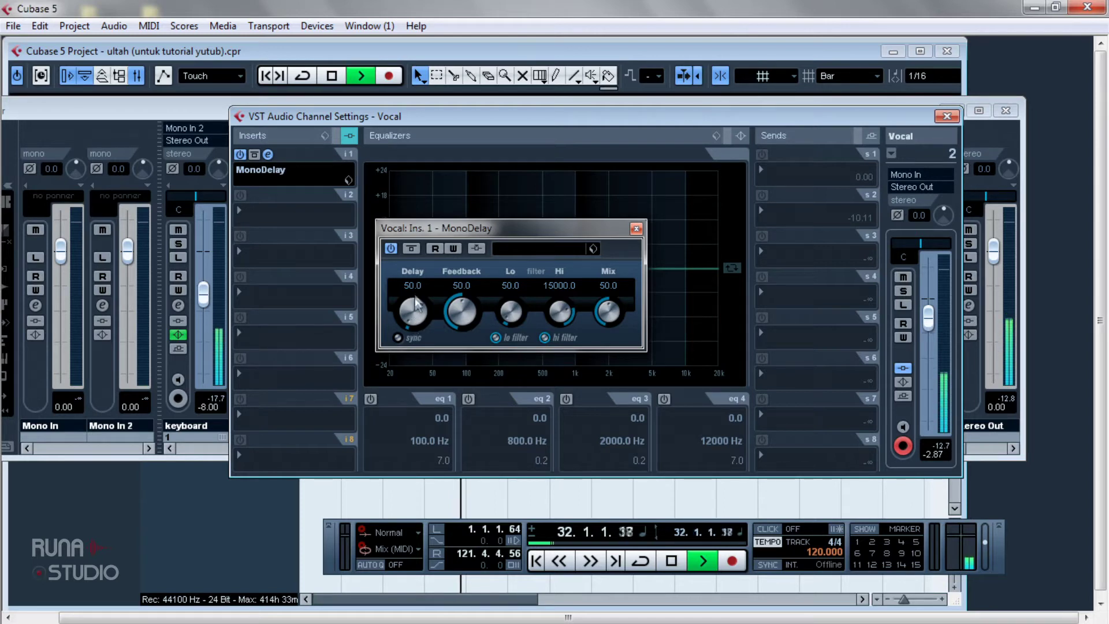
pyautogui.scroll(4, 417, 314)
pyautogui.scroll(10, 417, 314)
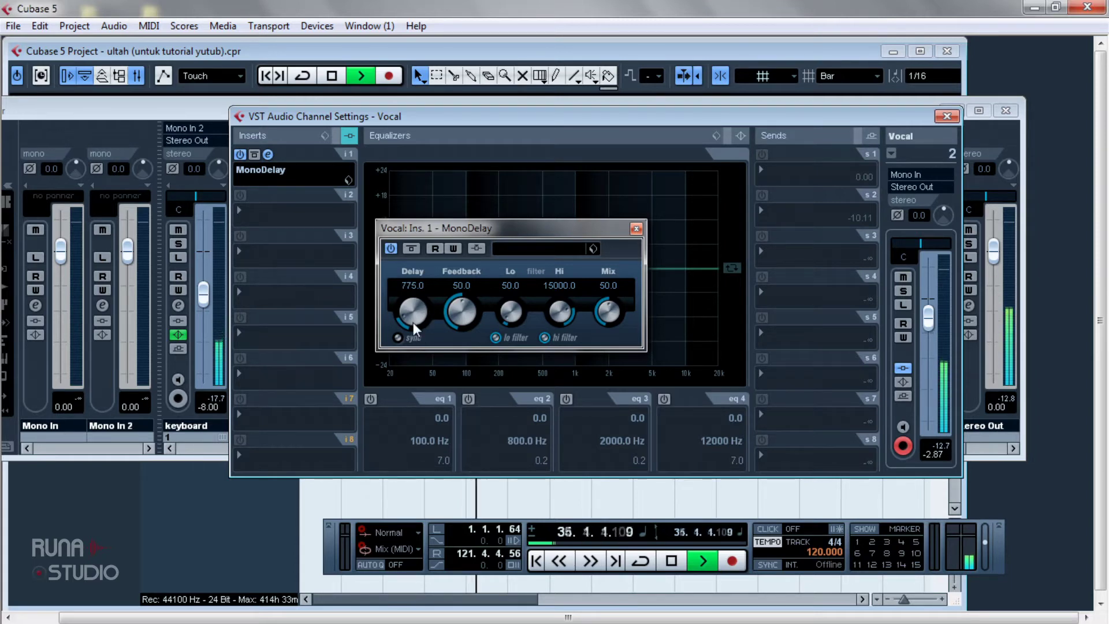
pyautogui.scroll(12, 414, 320)
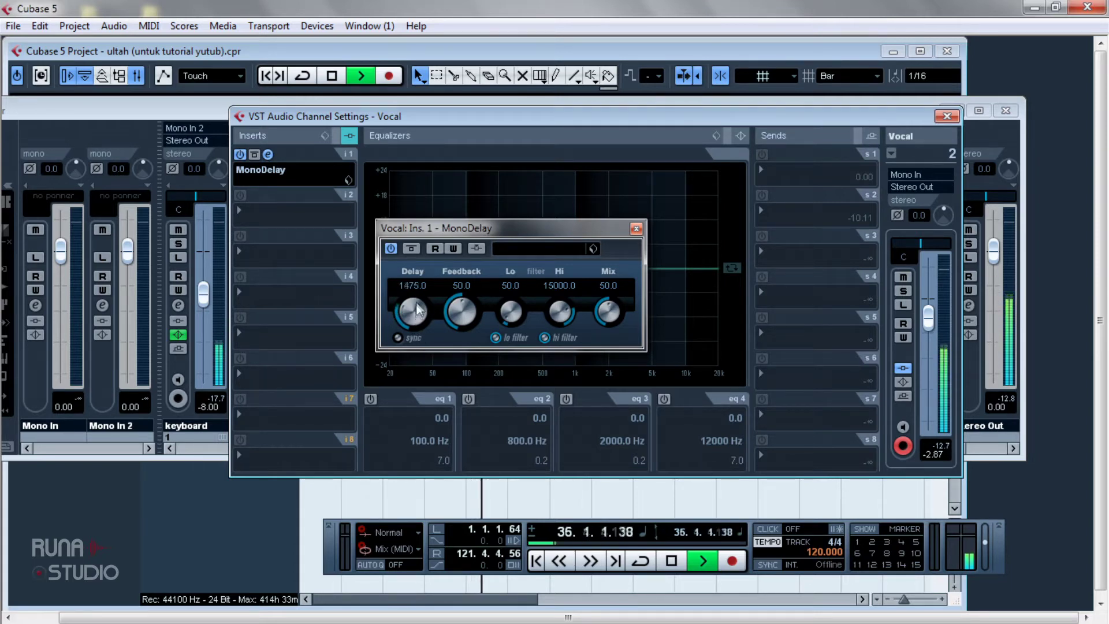
pyautogui.scroll(-8, 411, 312)
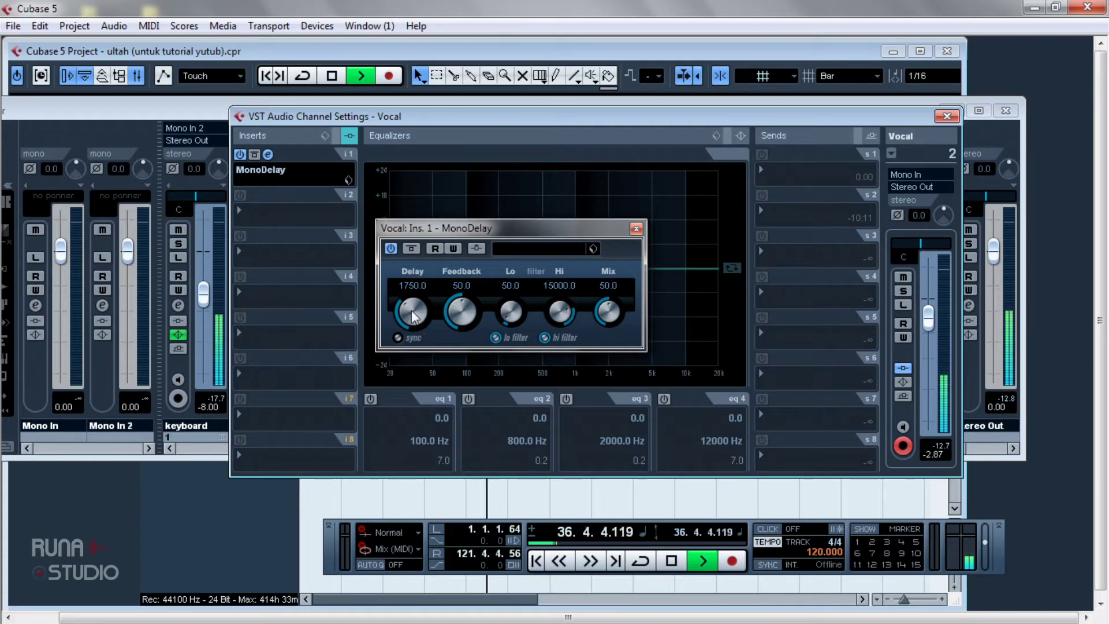
pyautogui.scroll(-10, 411, 322)
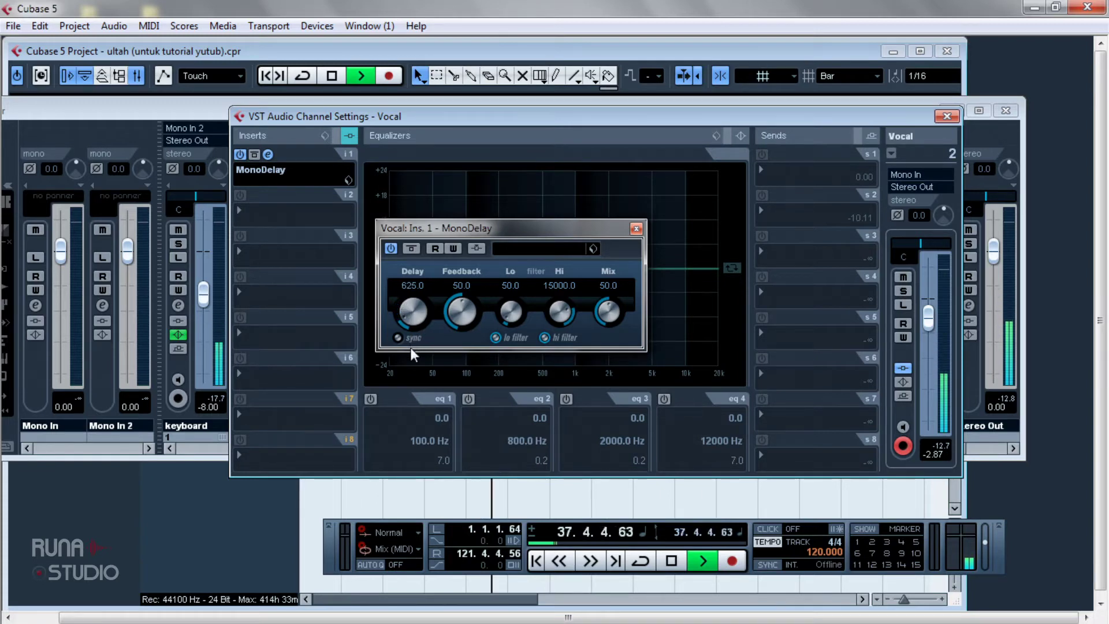
pyautogui.scroll(4, 412, 315)
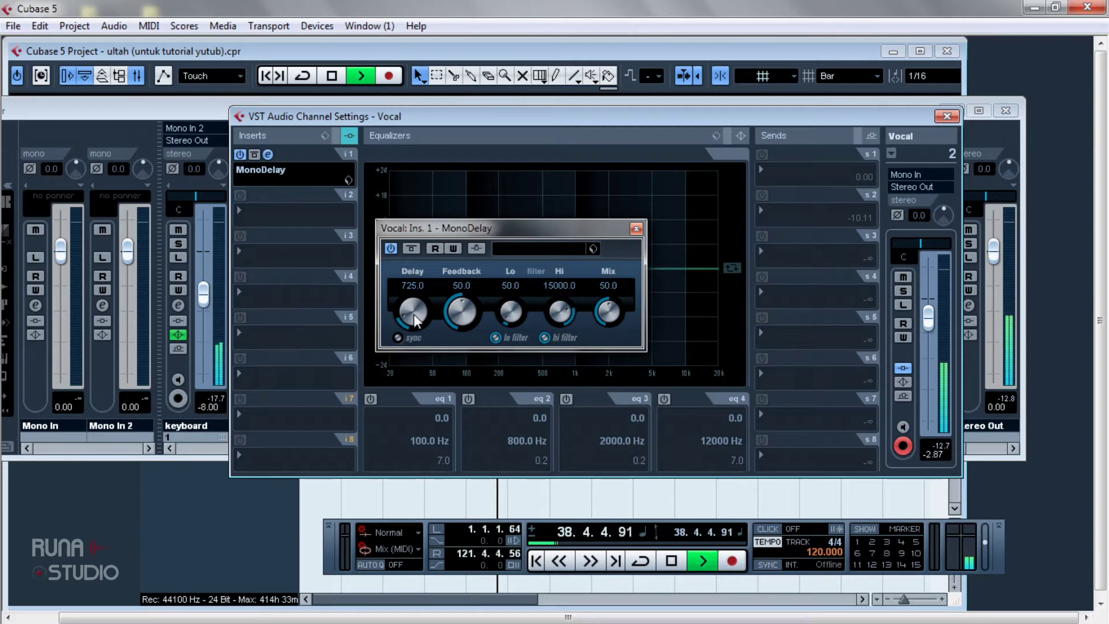
# Raise MonoDelay's feedback to 100 during playback to hear its effect, and stop the song
pyautogui.scroll(8, 465, 321)
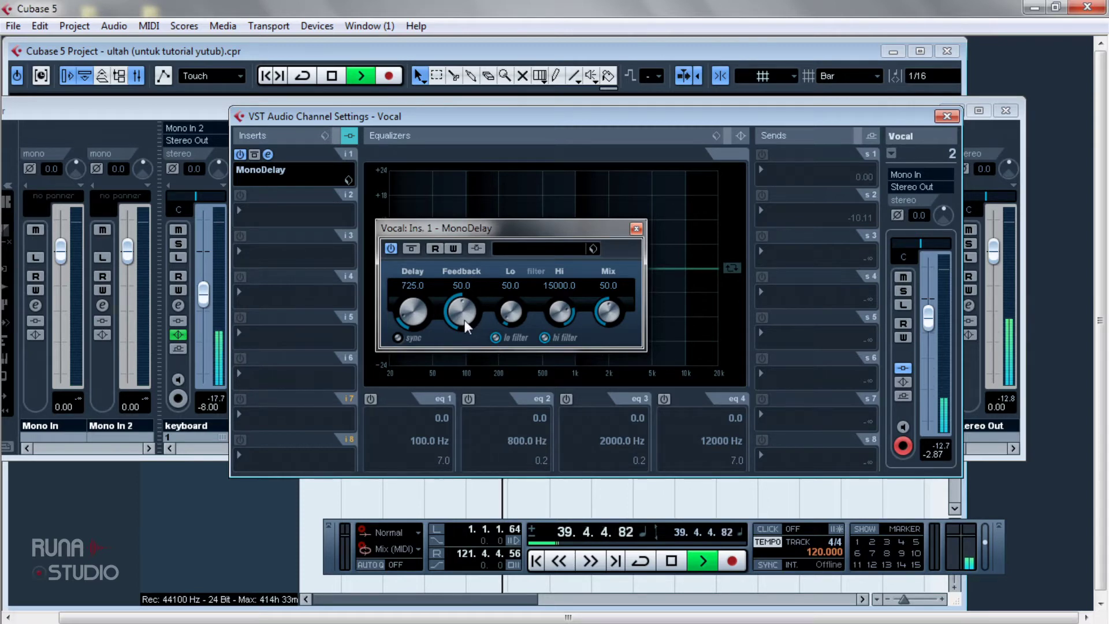
pyautogui.scroll(17, 453, 286)
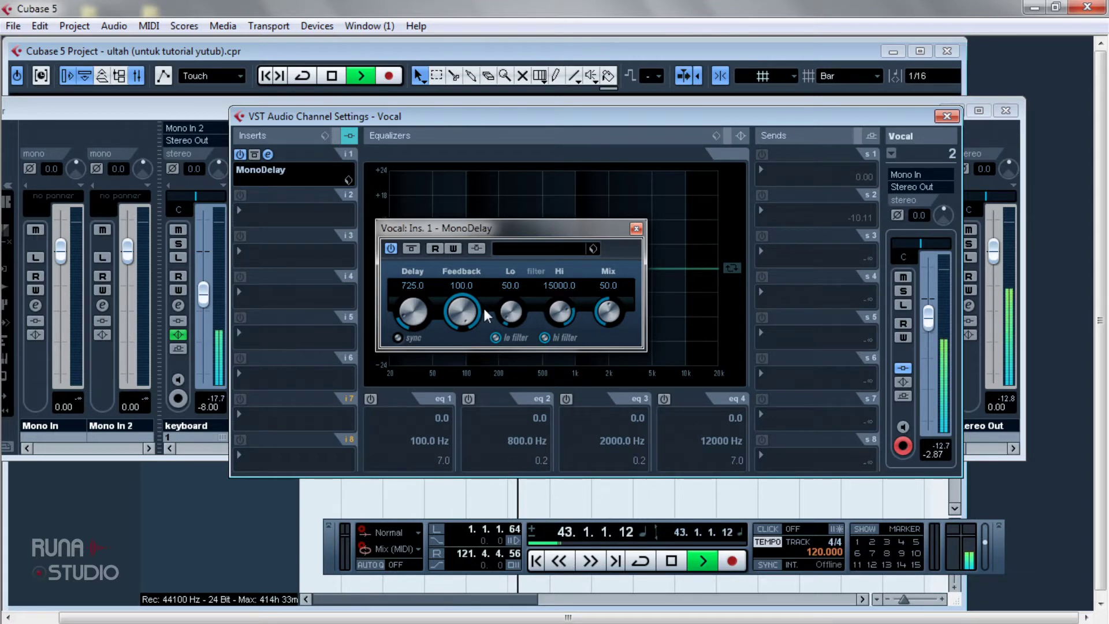
pyautogui.click(672, 560)
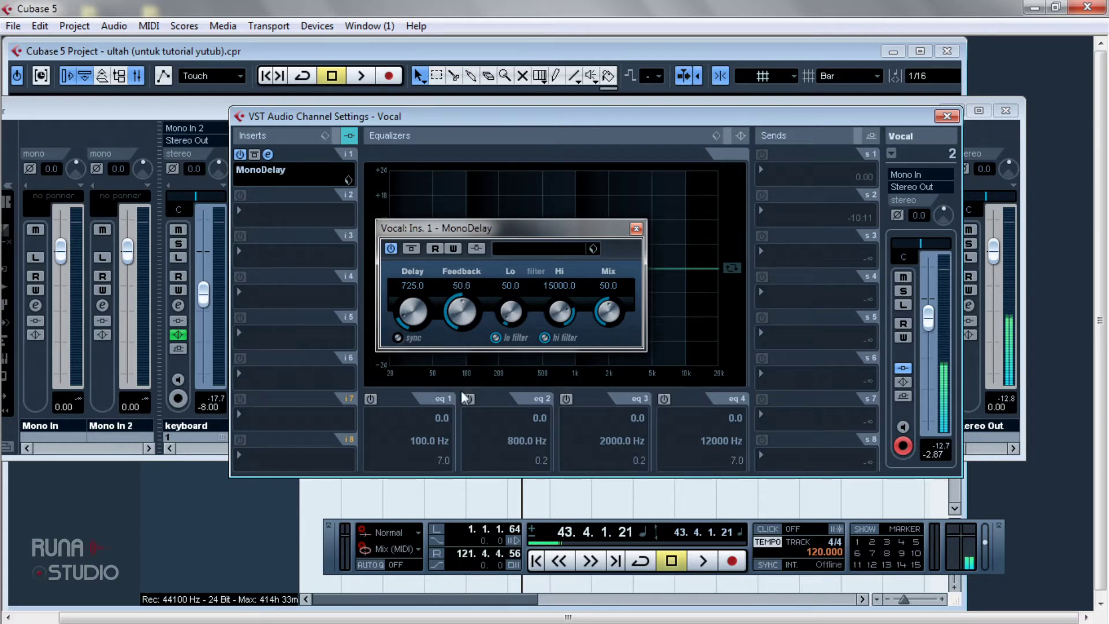
# Set MonoDelay's feedback to 0.0 and play the song to hear the difference
pyautogui.moveTo(468, 416); pyautogui.dragTo(497, 440)
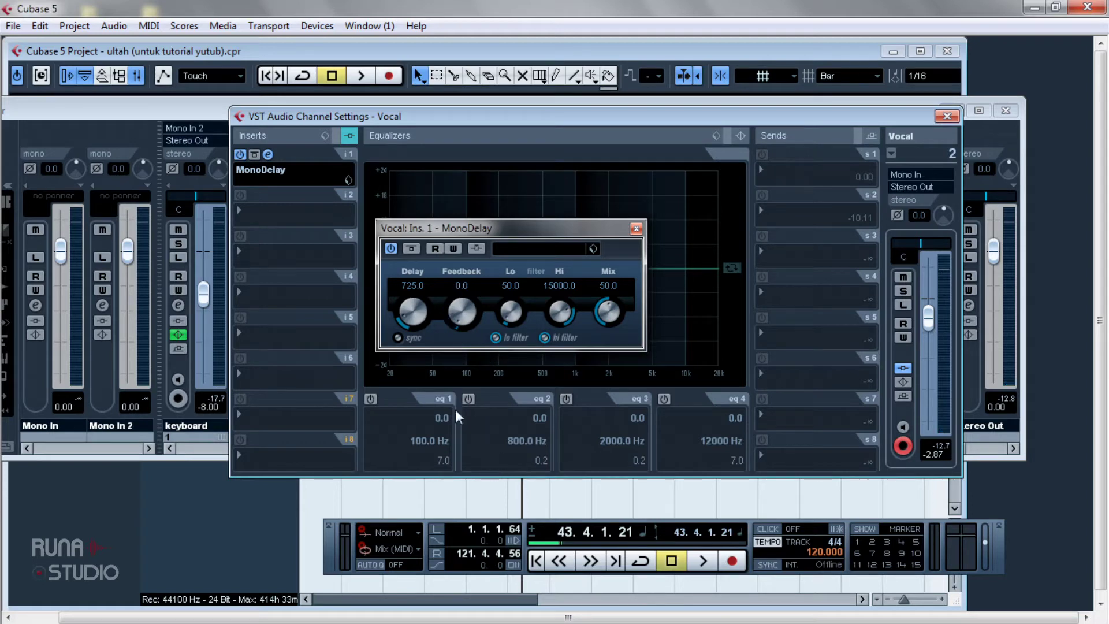
pyautogui.click(697, 559)
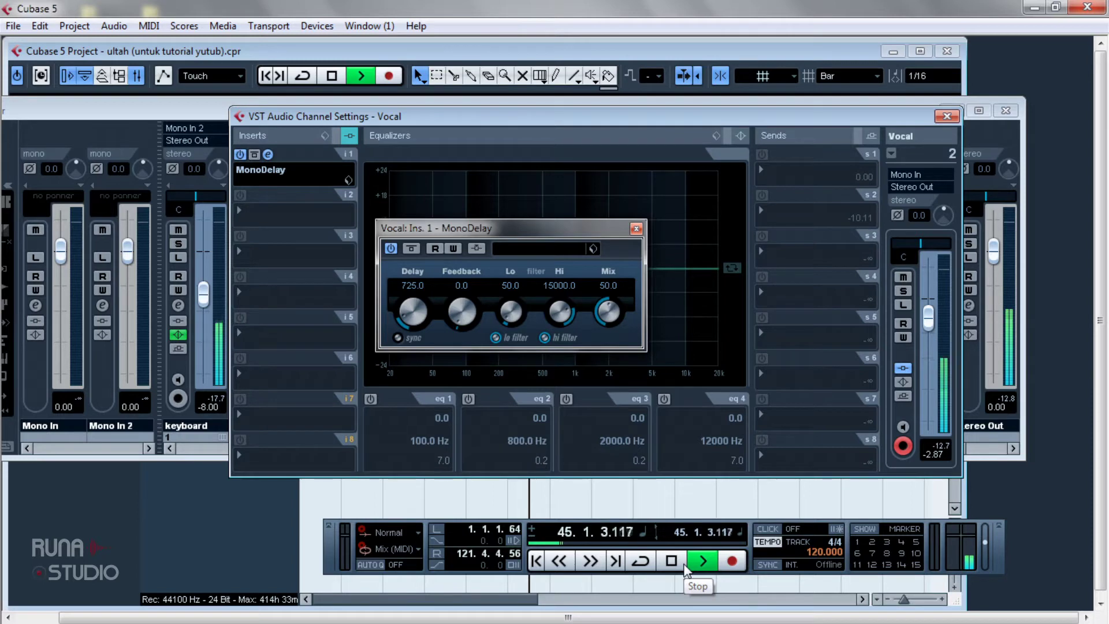
# Set MonoDelay's feedback to 49 and its delay time to 325 while listening to the song, and stop playback
pyautogui.click(683, 563)
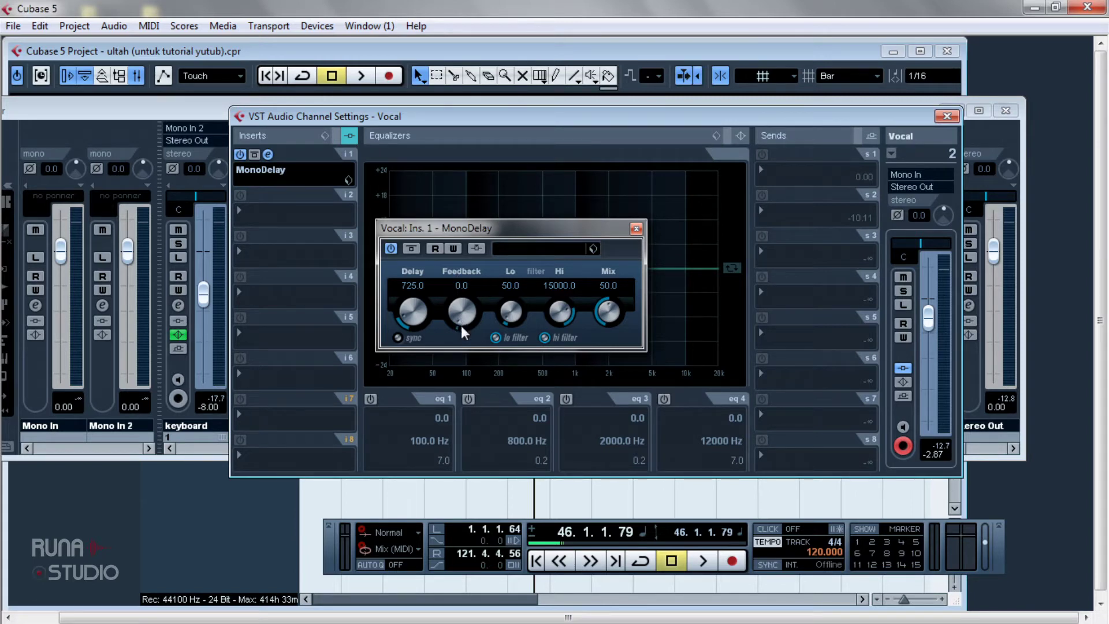
pyautogui.moveTo(465, 316); pyautogui.dragTo(465, 315)
pyautogui.moveTo(469, 298); pyautogui.dragTo(468, 303)
pyautogui.click(694, 560)
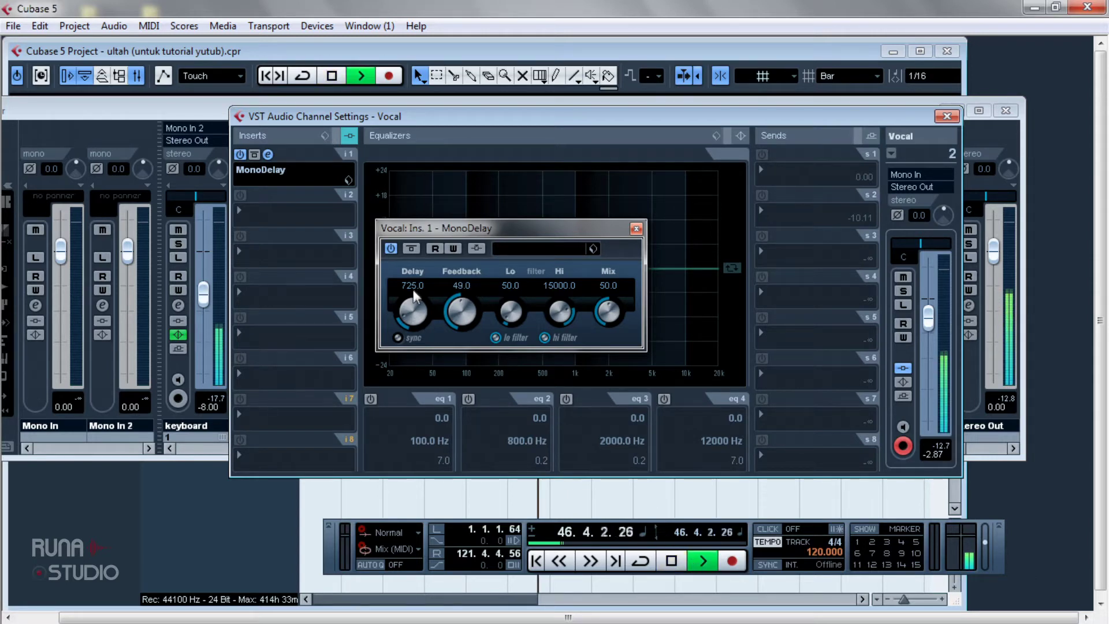
pyautogui.moveTo(417, 316); pyautogui.dragTo(413, 322)
pyautogui.press('space')
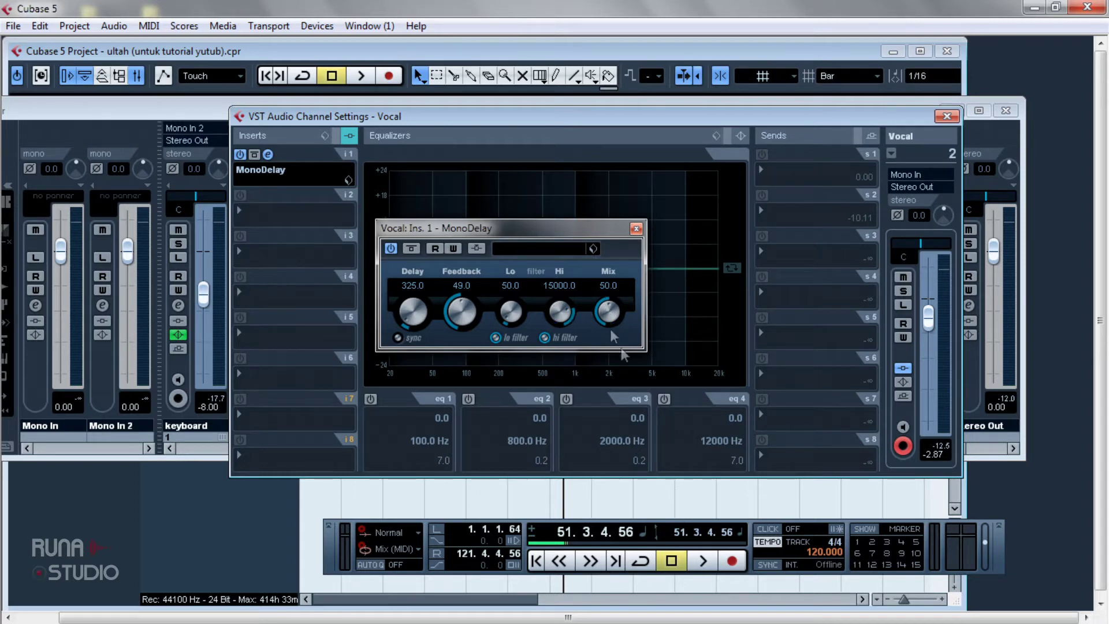
# Lower MonoDelay's mix to 10.5 and then 9 during playback, replaying from an earlier bar to compare, and stop the song
pyautogui.click(704, 562)
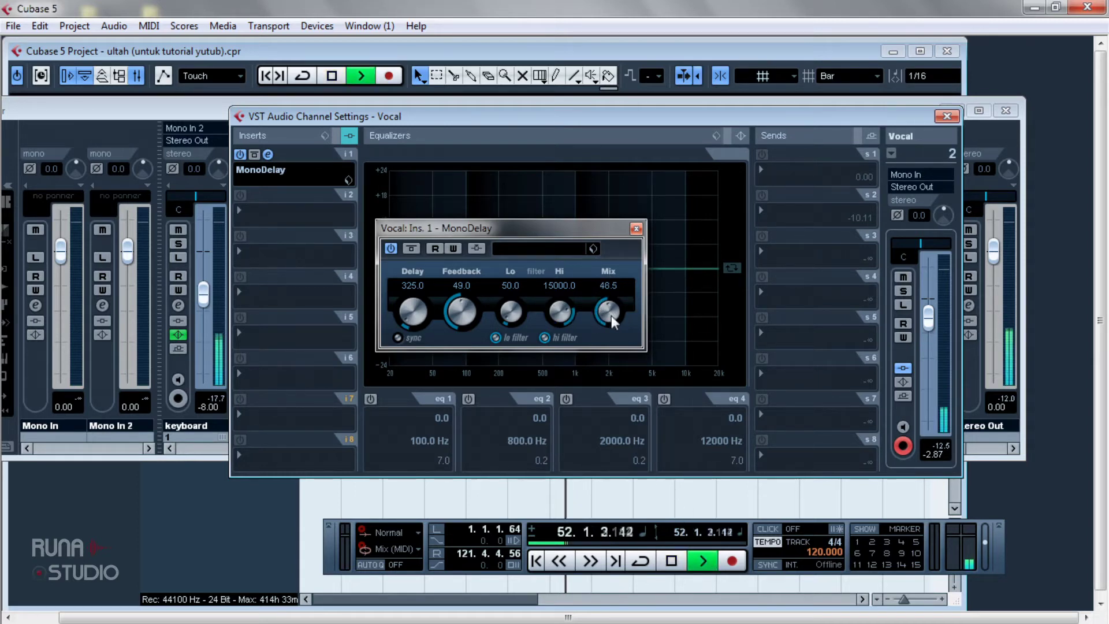
pyautogui.moveTo(611, 315); pyautogui.dragTo(605, 370)
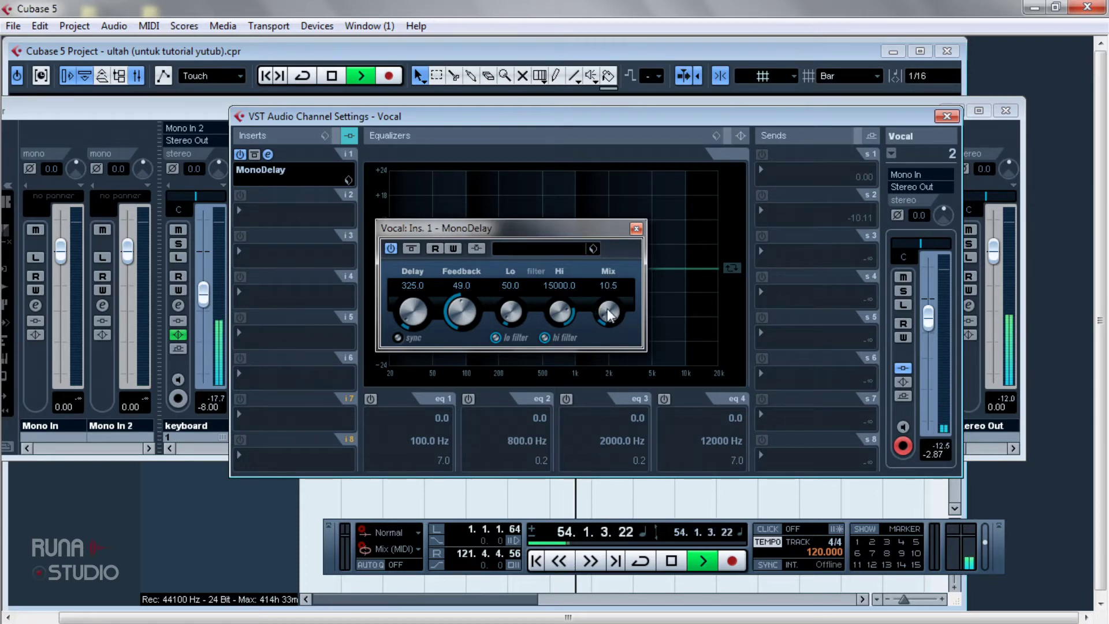
pyautogui.click(567, 566)
pyautogui.press('space')
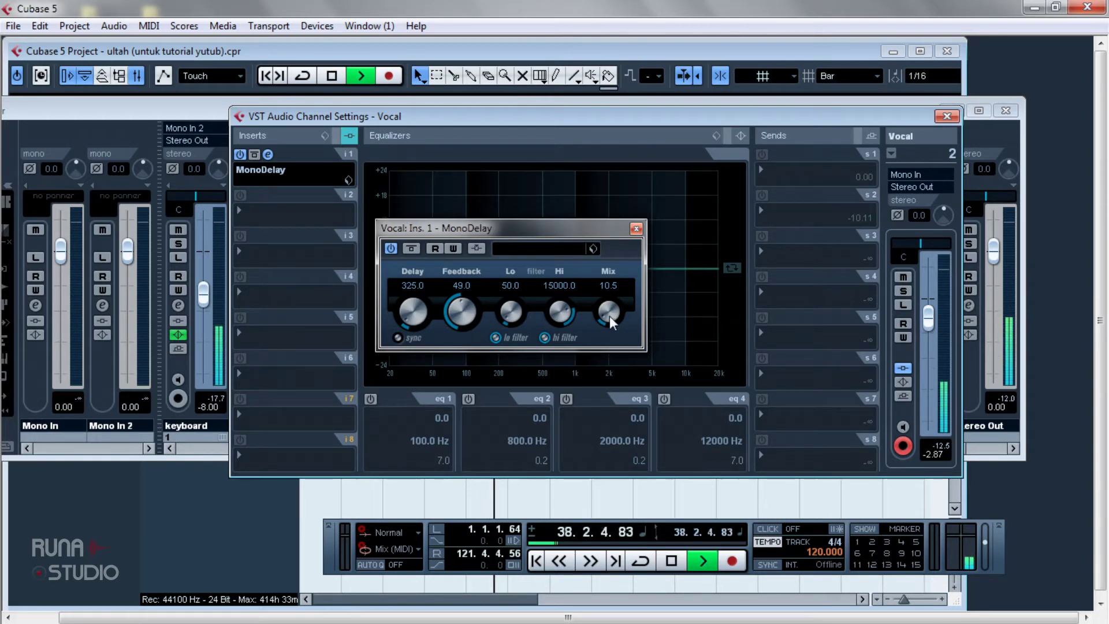
pyautogui.moveTo(609, 316); pyautogui.dragTo(609, 318)
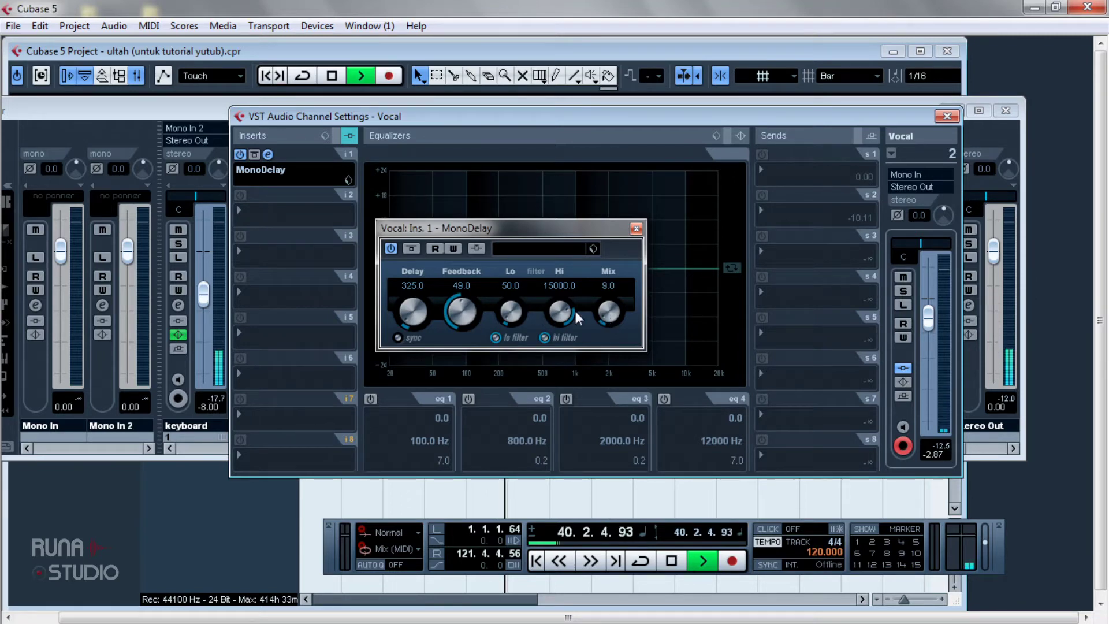
pyautogui.click(671, 560)
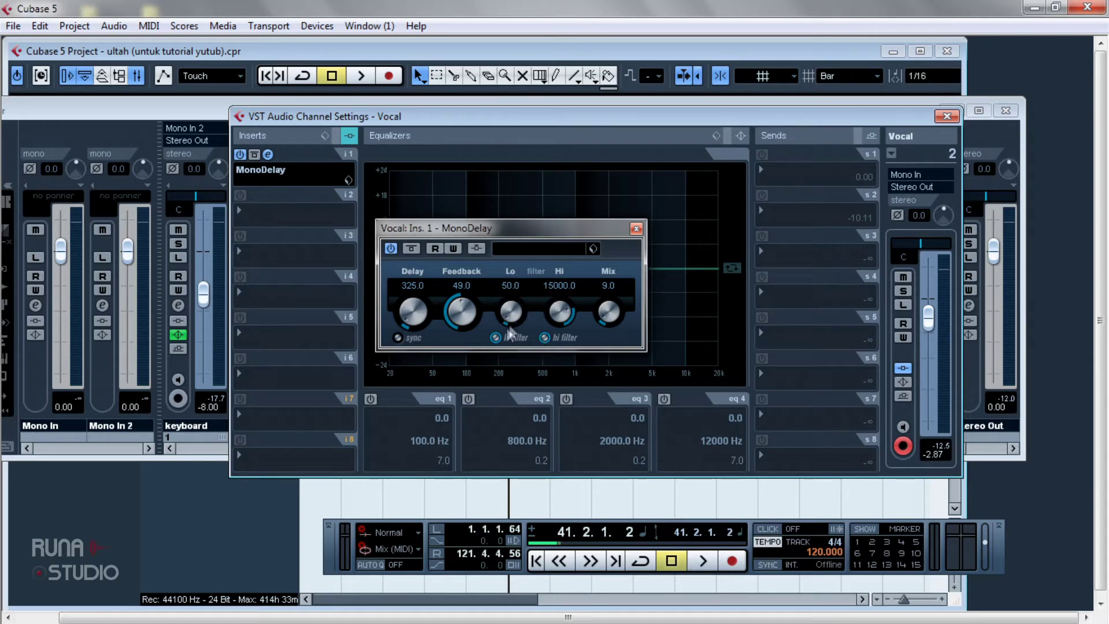
# Switch MonoDelay's lo filter off and back on, and set its Lo frequency to 204.1
pyautogui.click(496, 338)
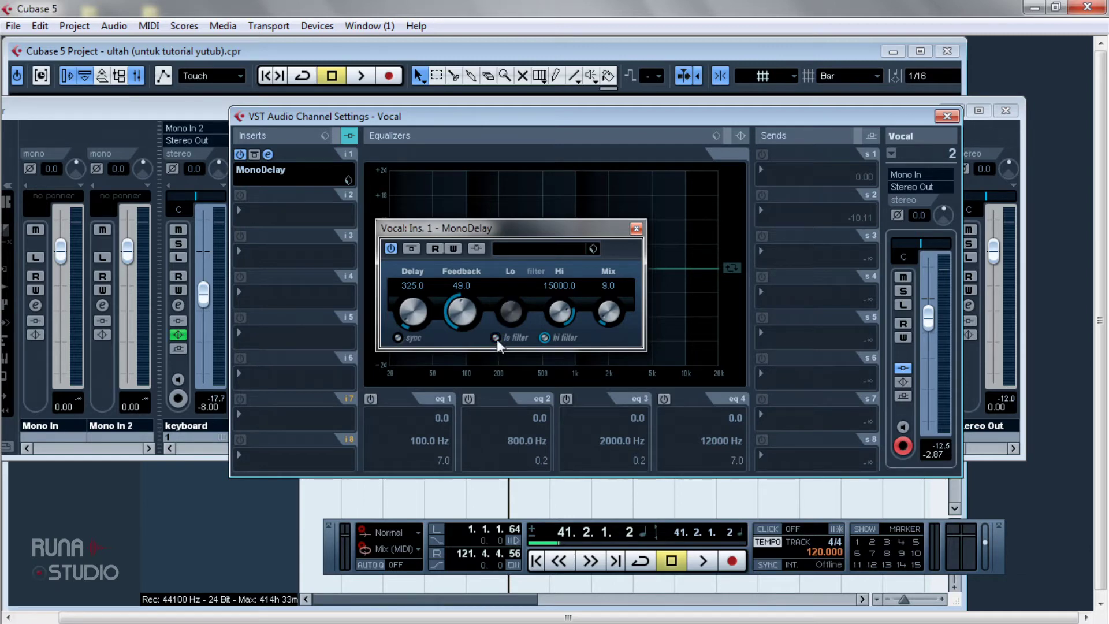
pyautogui.click(495, 338)
pyautogui.moveTo(521, 314); pyautogui.dragTo(532, 293)
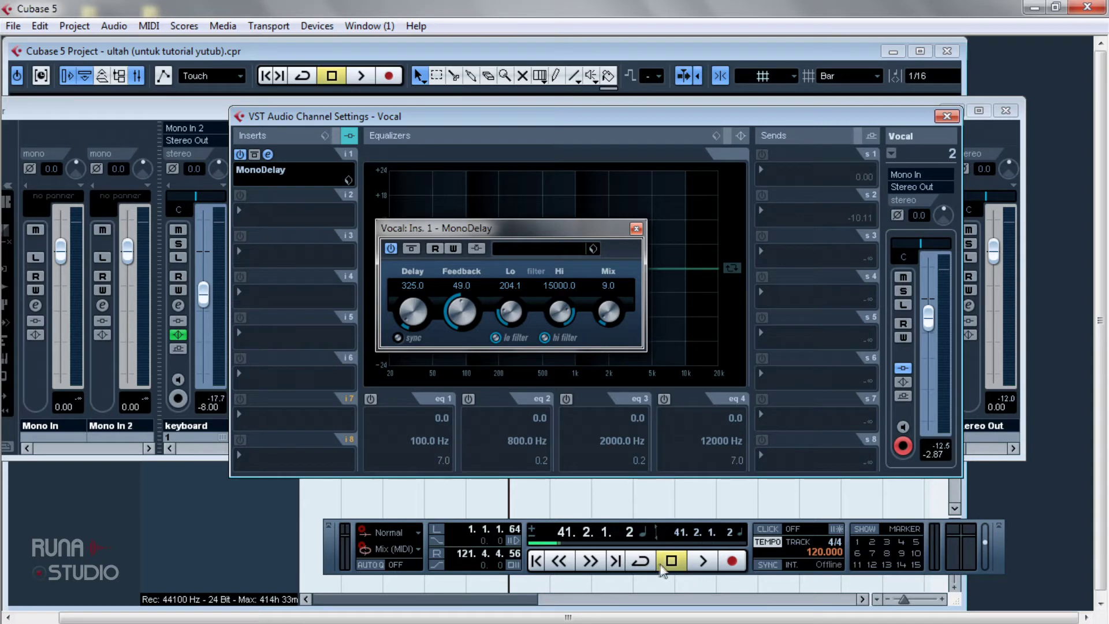
# Play from about bar 30 while setting MonoDelay's Lo frequency to 559.5 and mix to 22.5, and stop the song
pyautogui.click(560, 562)
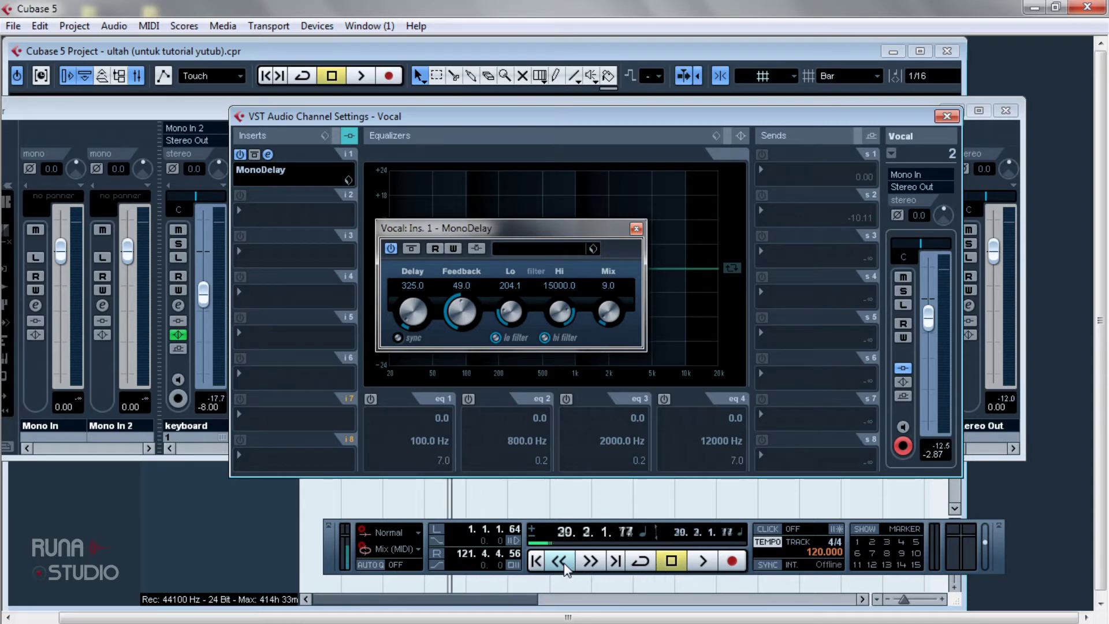
pyautogui.click(702, 561)
pyautogui.moveTo(515, 321)
pyautogui.mouseDown()
pyautogui.moveTo(517, 296)
pyautogui.moveTo(512, 321)
pyautogui.moveTo(516, 306)
pyautogui.moveTo(500, 288)
pyautogui.moveTo(513, 316)
pyautogui.mouseUp()
pyautogui.moveTo(610, 314); pyautogui.dragTo(619, 301)
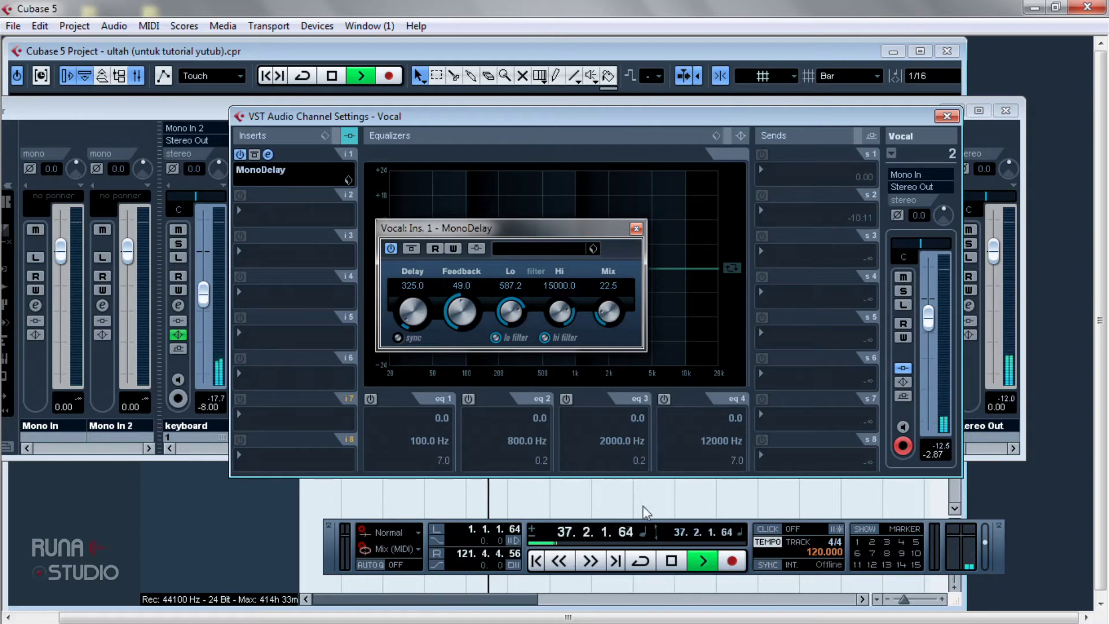
pyautogui.click(672, 558)
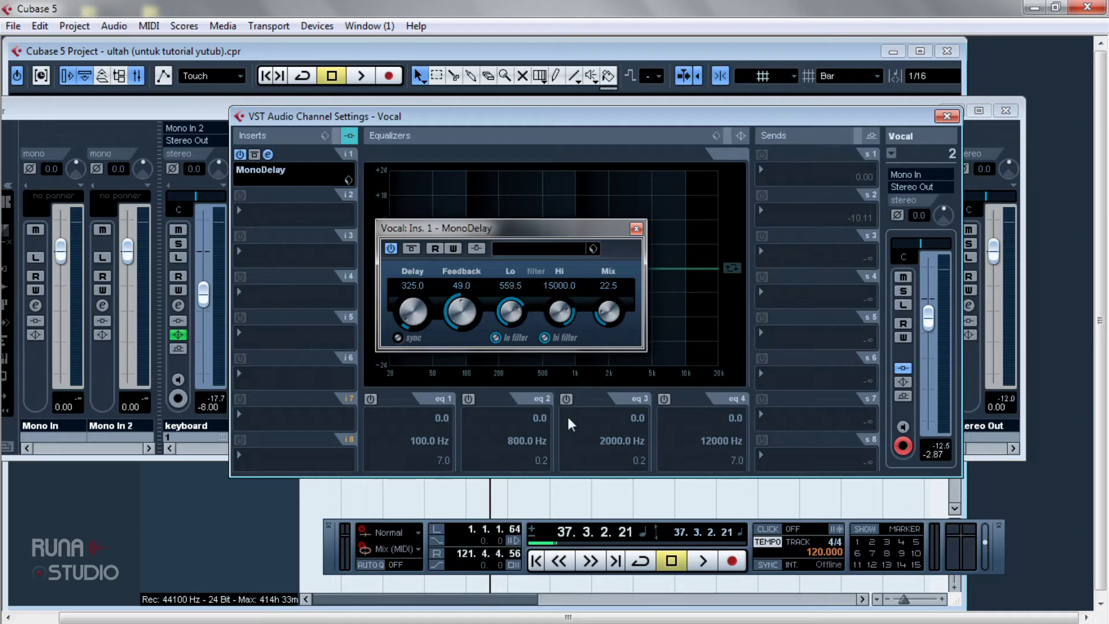
# Replay the song from about bar 25 while setting MonoDelay's Hi frequency to 16240 and Lo frequency to 492.4, and stop playback
pyautogui.click(558, 561)
pyautogui.click(703, 562)
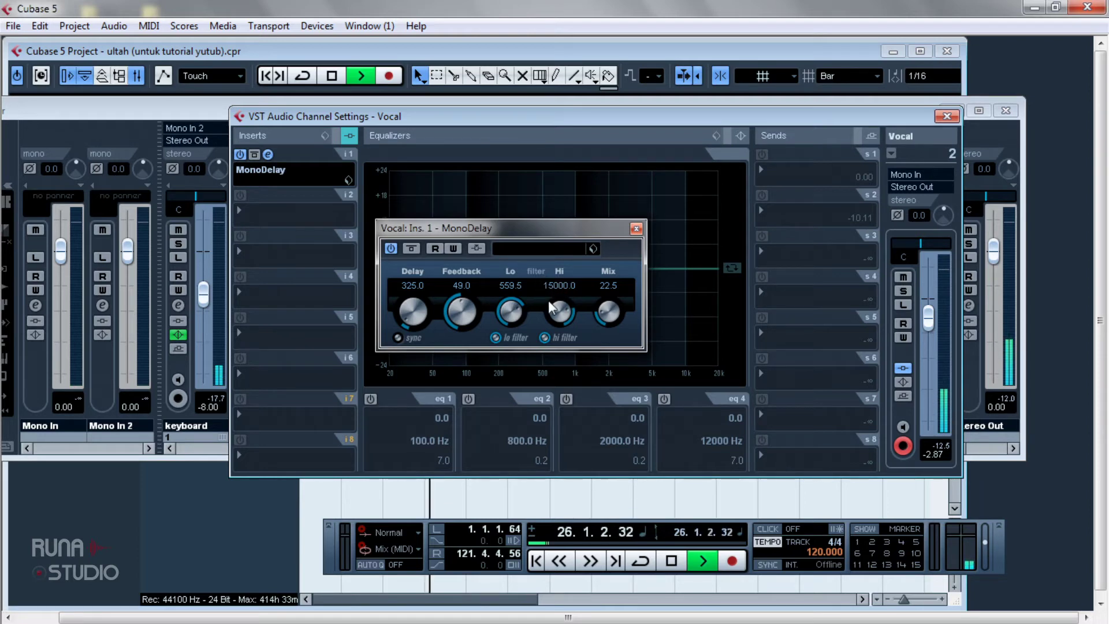
pyautogui.moveTo(548, 300); pyautogui.dragTo(559, 341)
pyautogui.moveTo(509, 310); pyautogui.dragTo(510, 328)
pyautogui.click(671, 560)
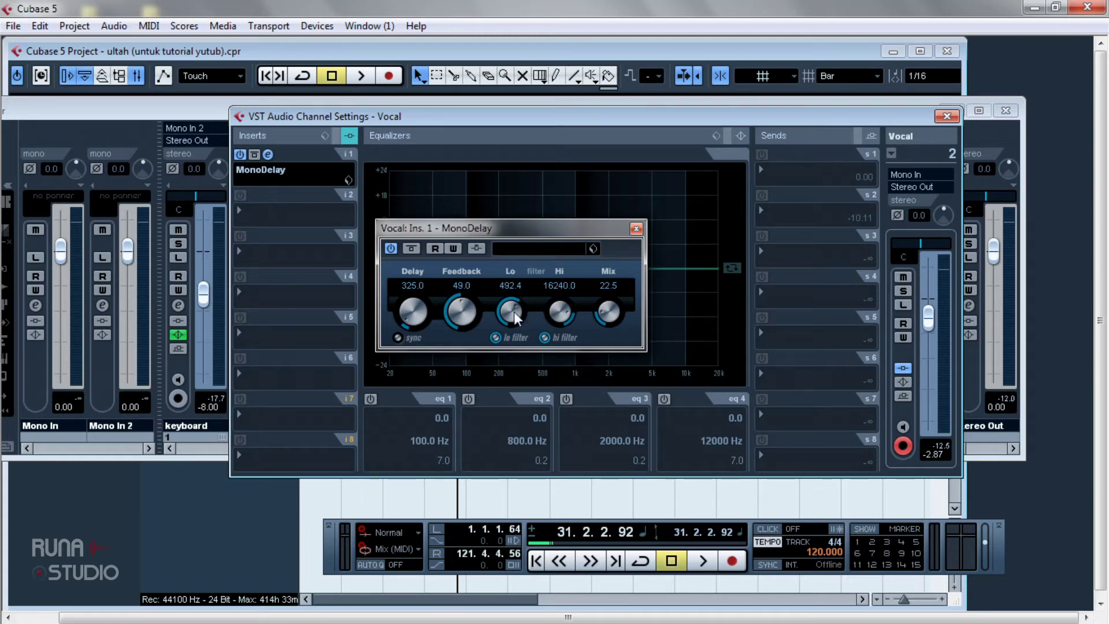
# Set MonoDelay's Lo filter frequency to 20 and its Hi filter frequency to 20000
pyautogui.moveTo(511, 309); pyautogui.dragTo(507, 414)
pyautogui.moveTo(512, 318); pyautogui.dragTo(512, 324)
pyautogui.doubleClick(509, 284)
pyautogui.write('20')
pyautogui.press('Return')
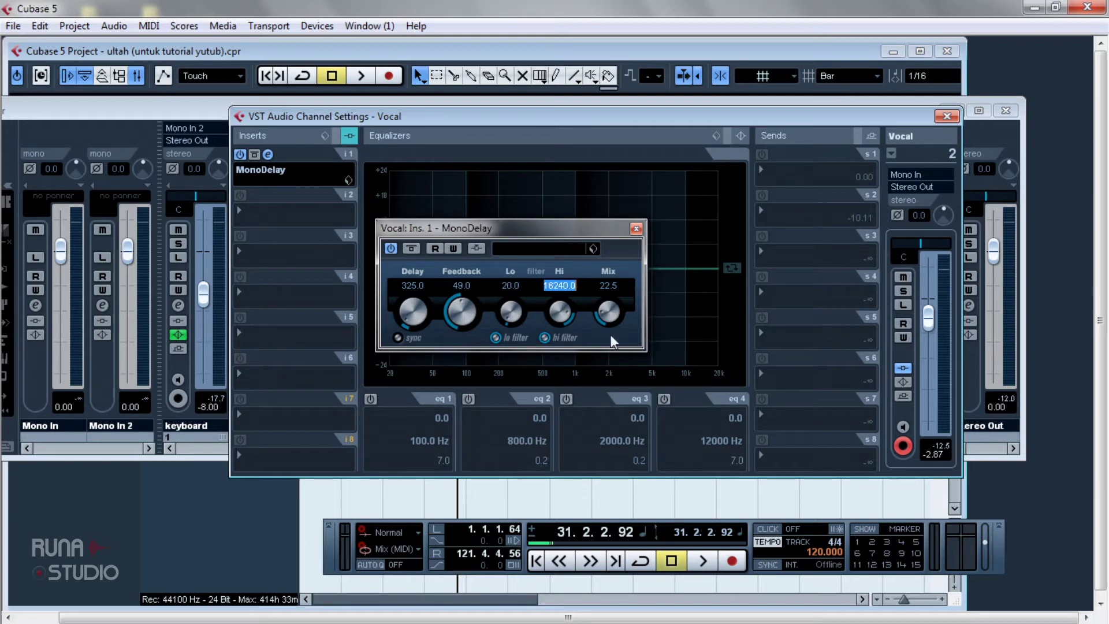
pyautogui.write('20000')
pyautogui.press('Return')
# Set MonoDelay's mix to 25.5 while the song plays, and stop playback
pyautogui.click(705, 564)
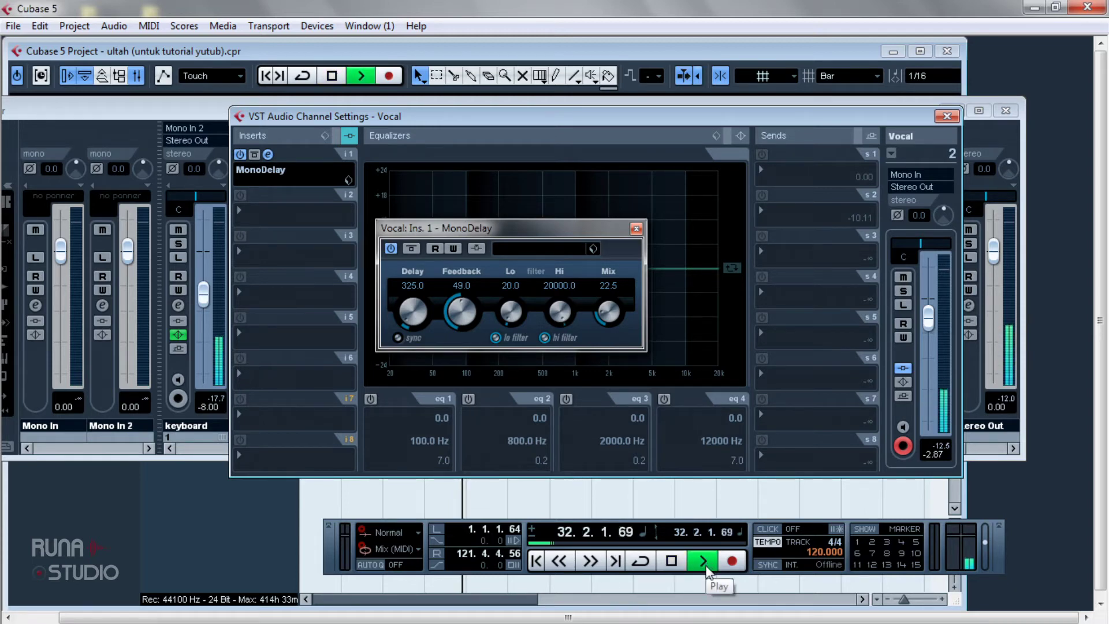
pyautogui.moveTo(615, 324); pyautogui.dragTo(614, 316)
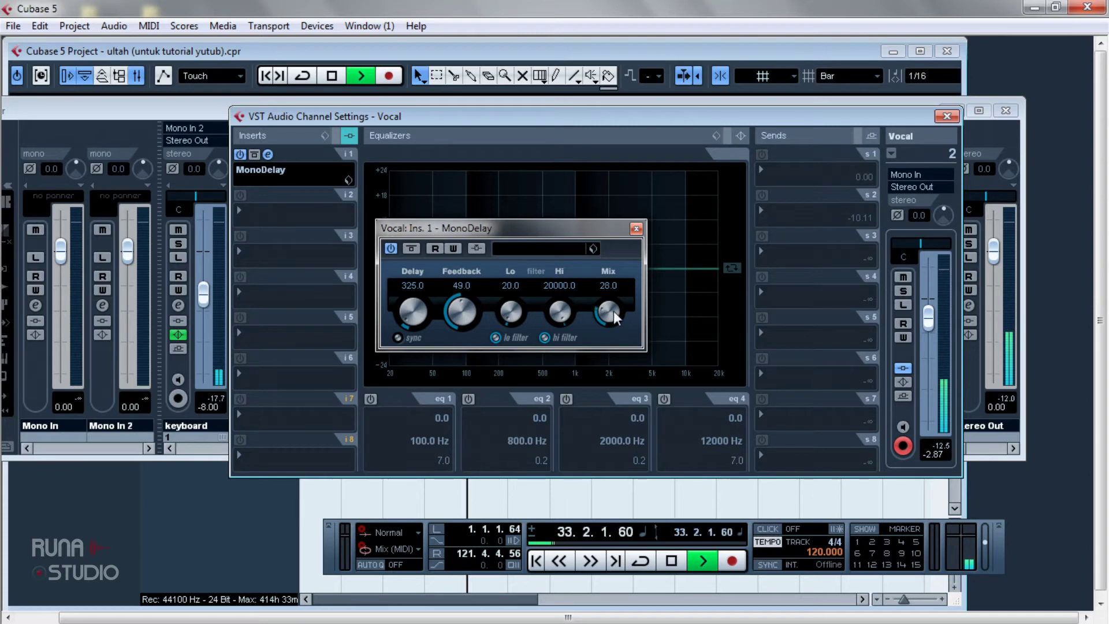
pyautogui.click(681, 569)
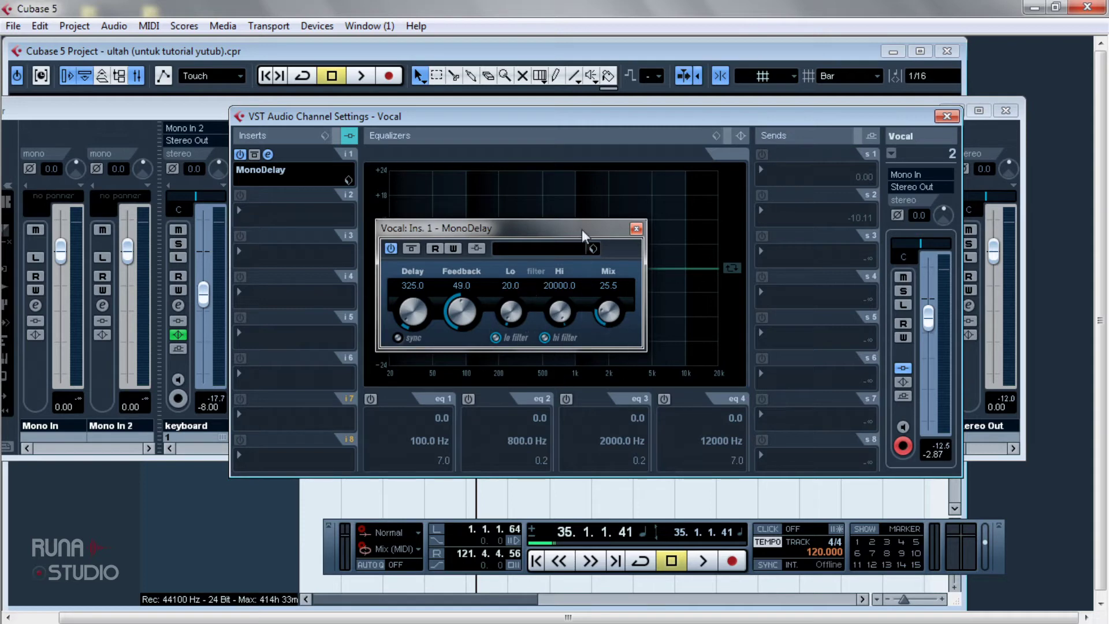
# Play from about bar 22 while setting MonoDelay's delay time to 375 and mix to 14, and stop the song
pyautogui.moveTo(578, 225); pyautogui.dragTo(605, 215)
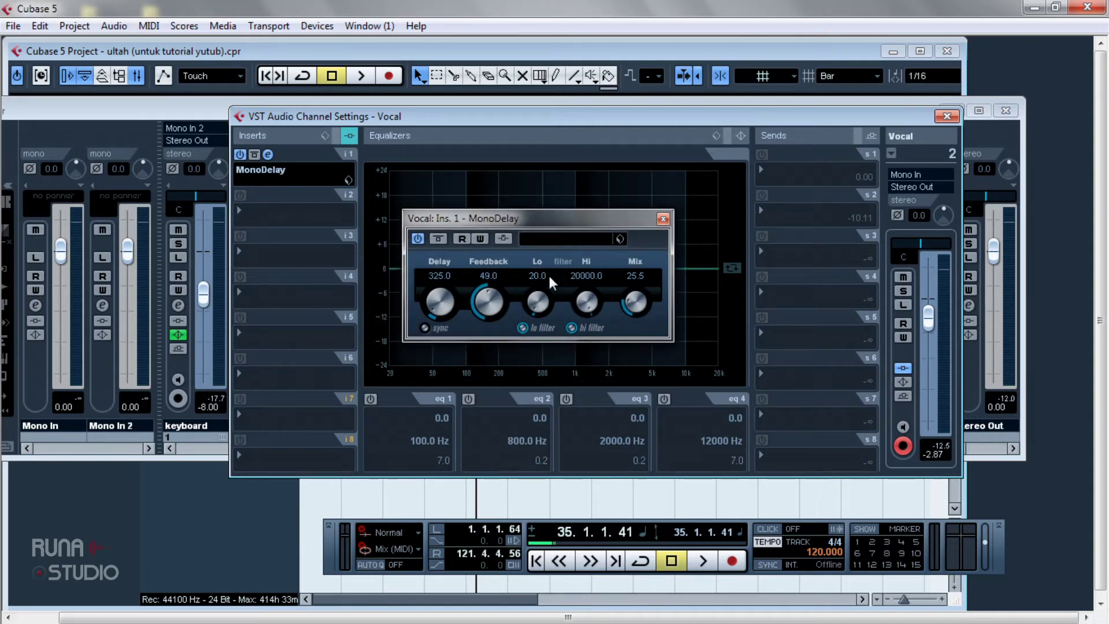
pyautogui.moveTo(642, 226); pyautogui.dragTo(663, 224)
pyautogui.click(572, 563)
pyautogui.click(571, 564)
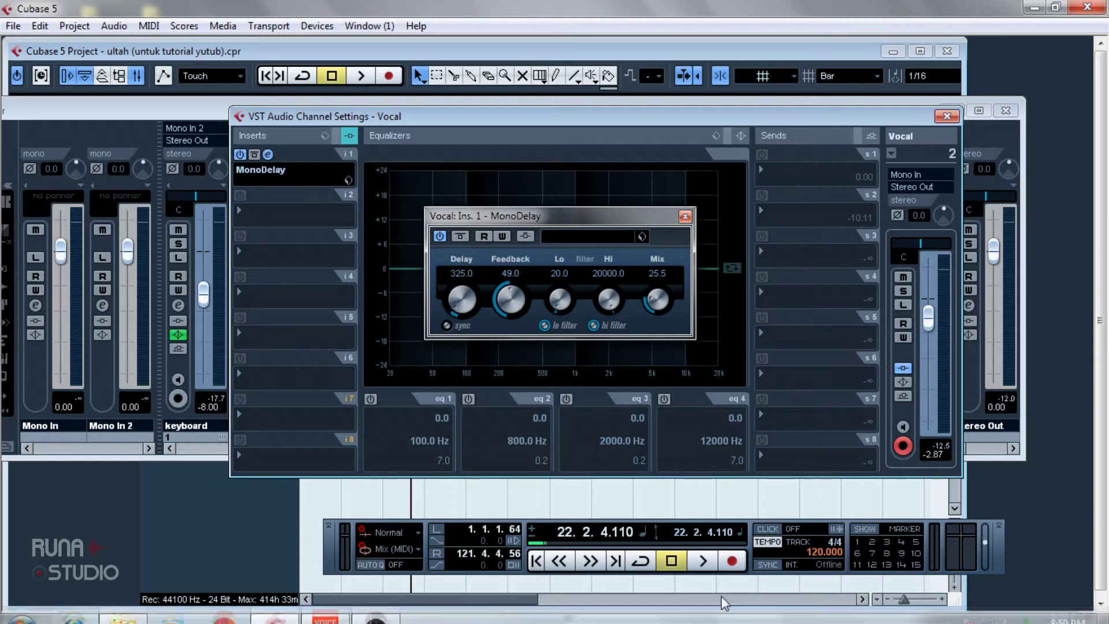
pyautogui.press('space')
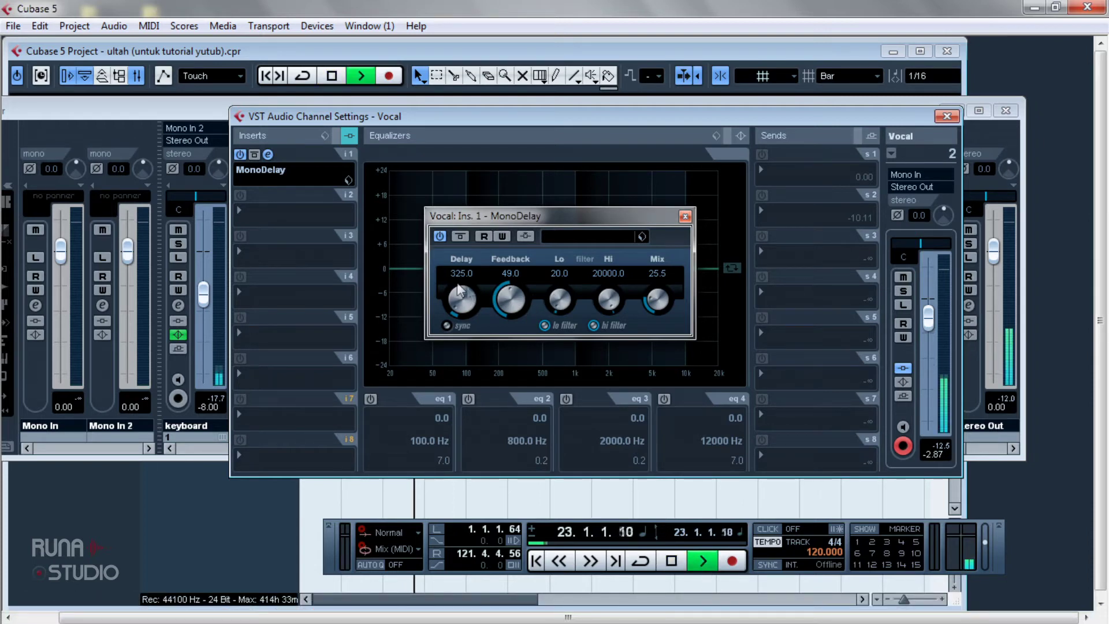
pyautogui.scroll(2, 464, 307)
pyautogui.scroll(-1, 465, 308)
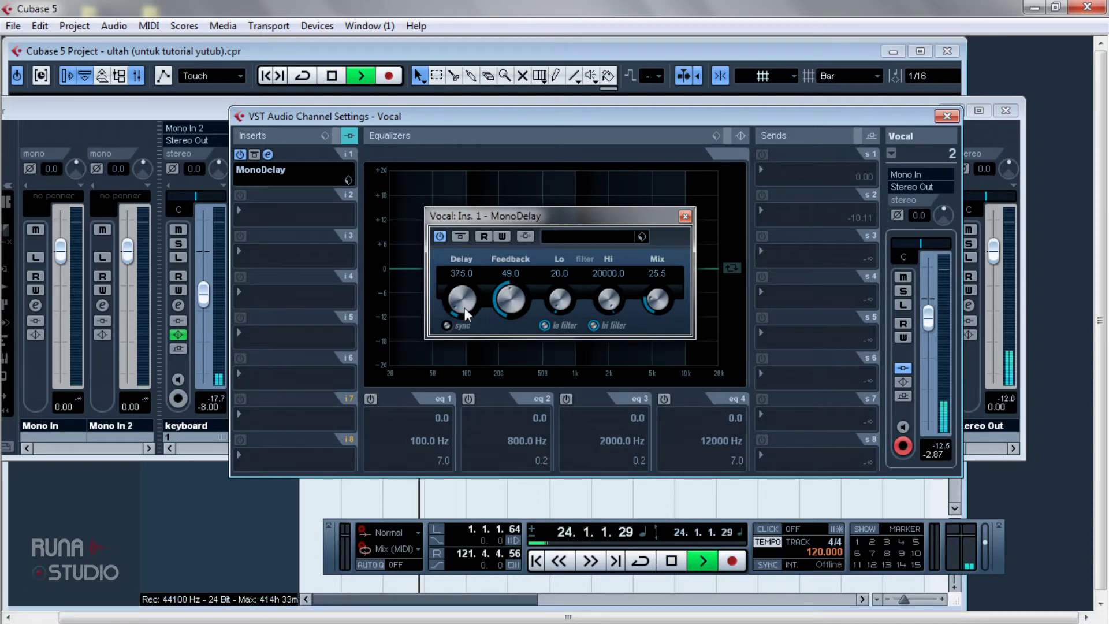
pyautogui.moveTo(657, 306); pyautogui.dragTo(656, 316)
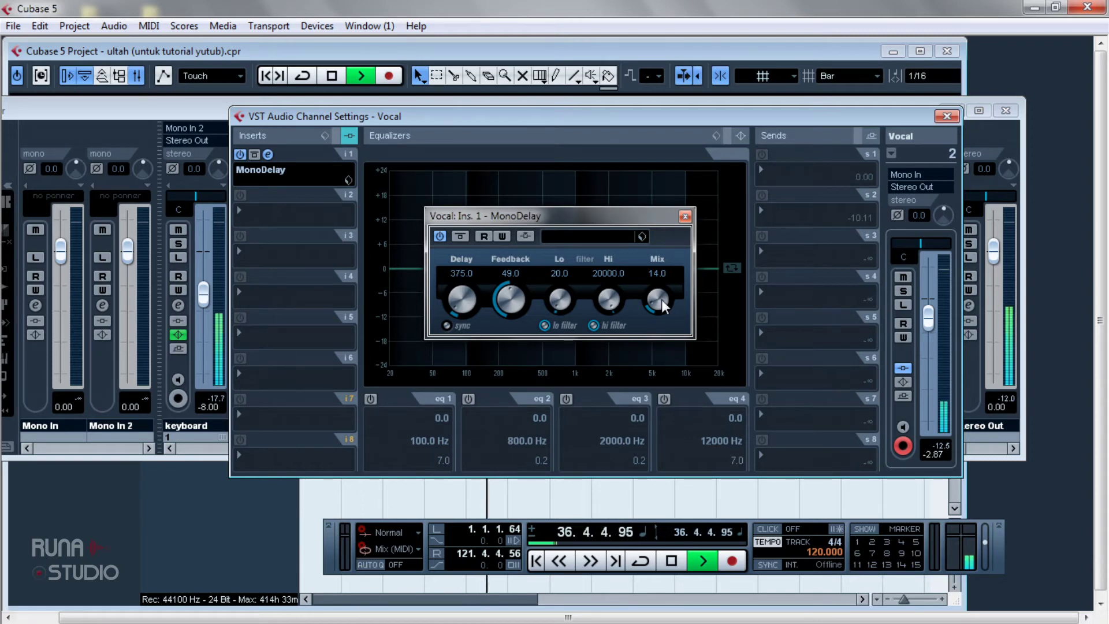
pyautogui.click(671, 561)
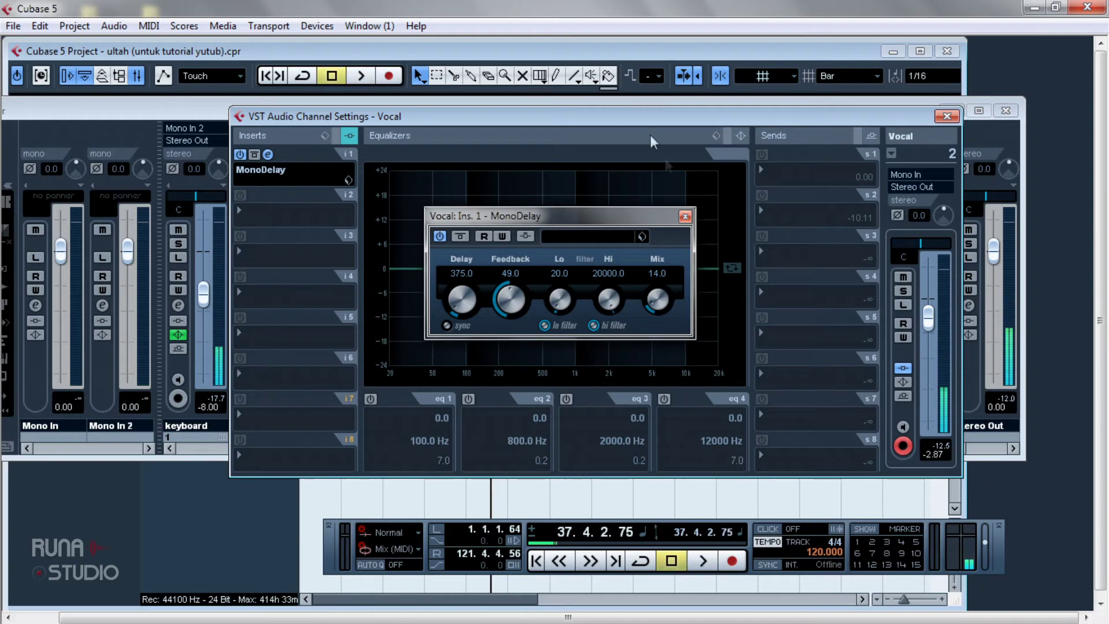
# Remove the MonoDelay insert from the Vocal channel's first slot, discarding its changes
pyautogui.click(685, 217)
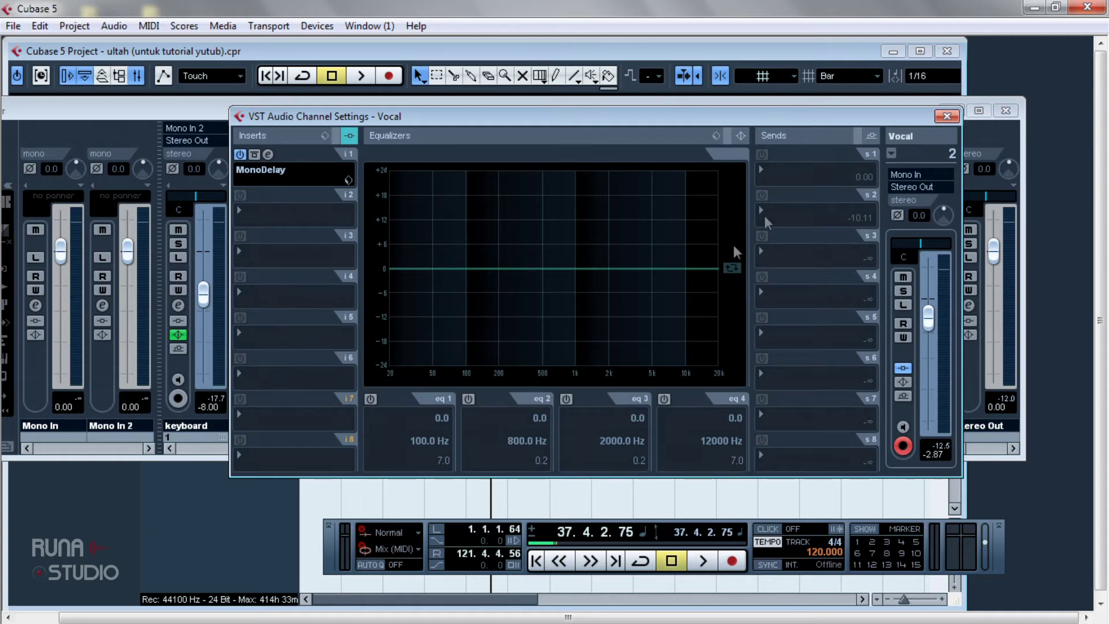
pyautogui.click(335, 173)
pyautogui.click(287, 188)
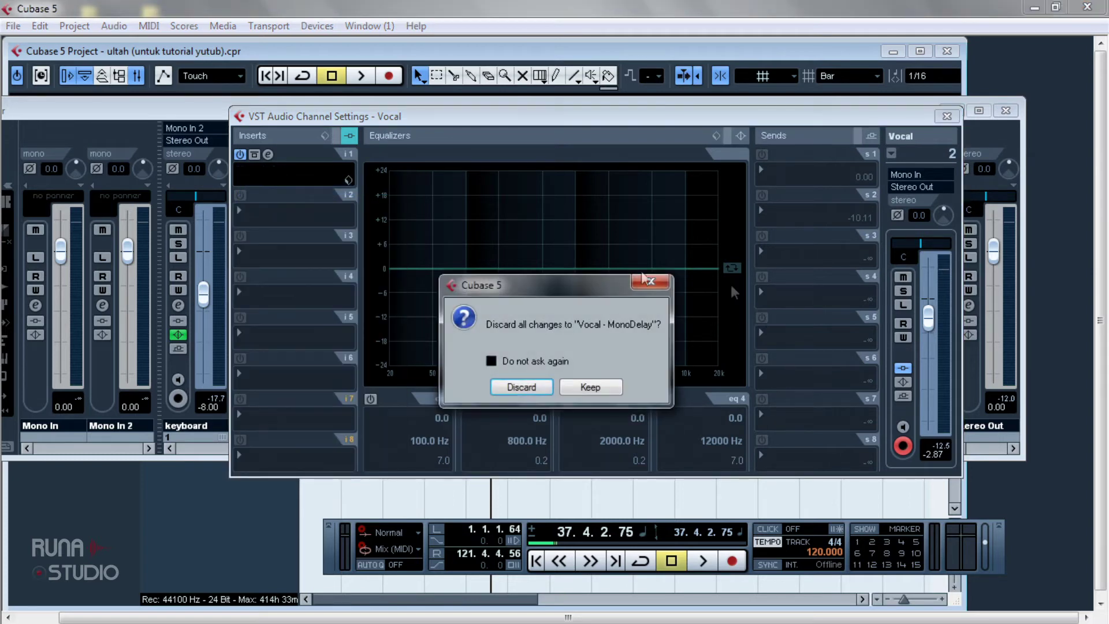
pyautogui.click(520, 390)
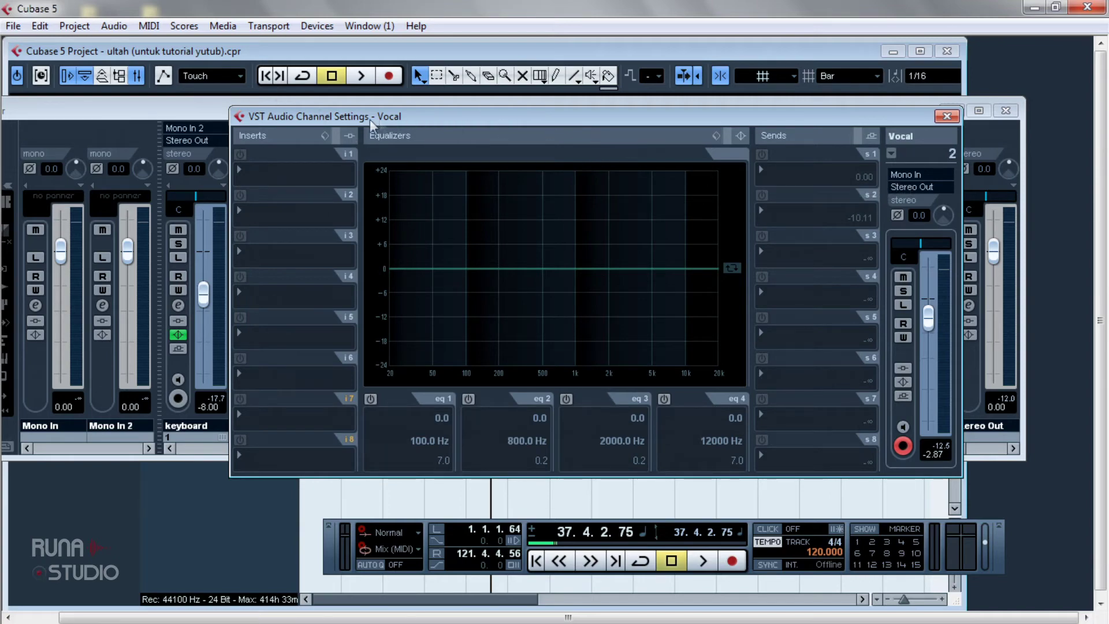
# Add a stereo FX channel with the MonoDelay effect in VST Connections
pyautogui.click(316, 26)
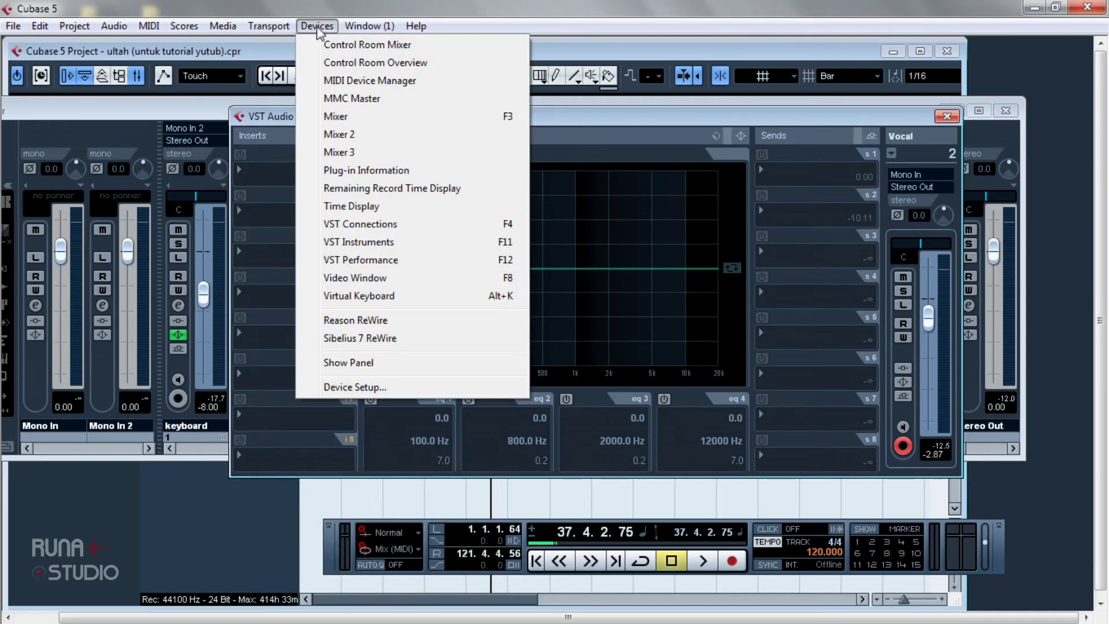
pyautogui.click(380, 227)
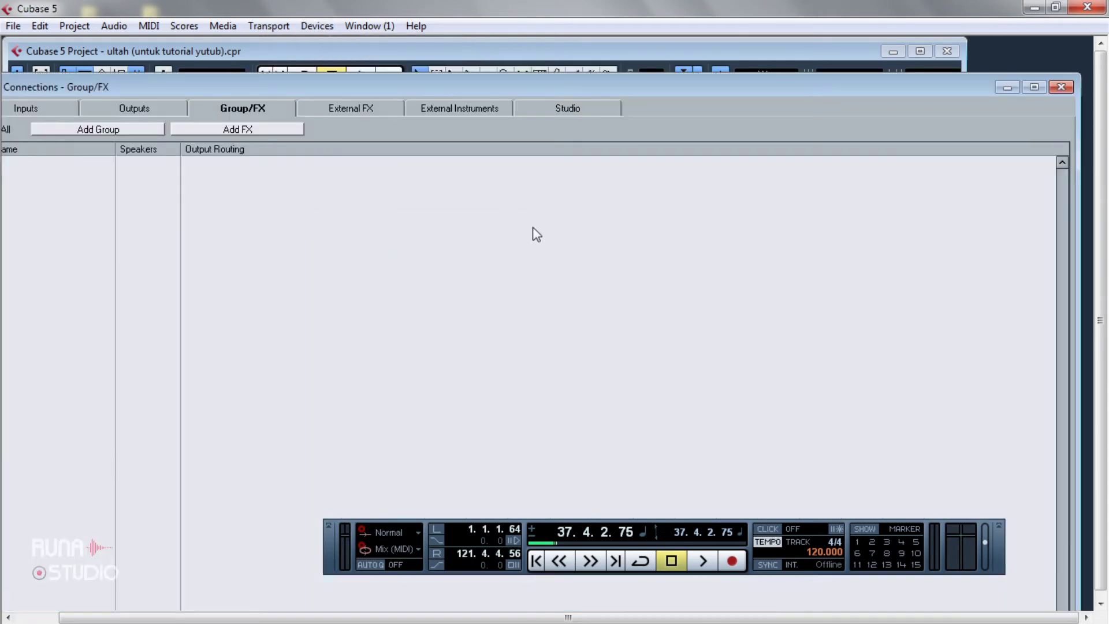
pyautogui.click(245, 133)
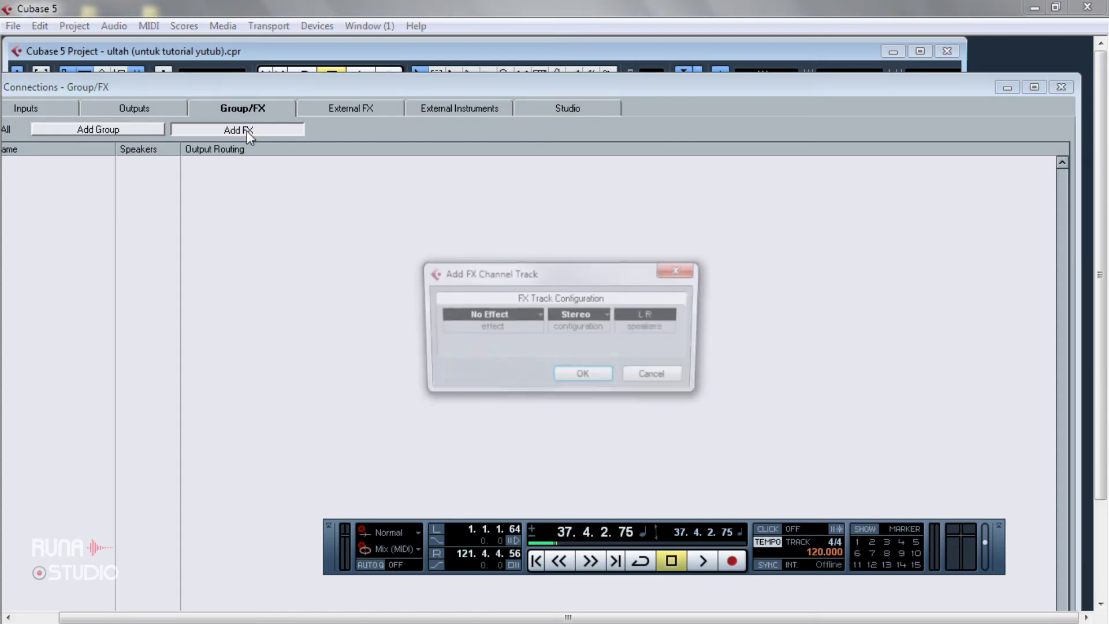
pyautogui.click(532, 316)
pyautogui.moveTo(601, 376)
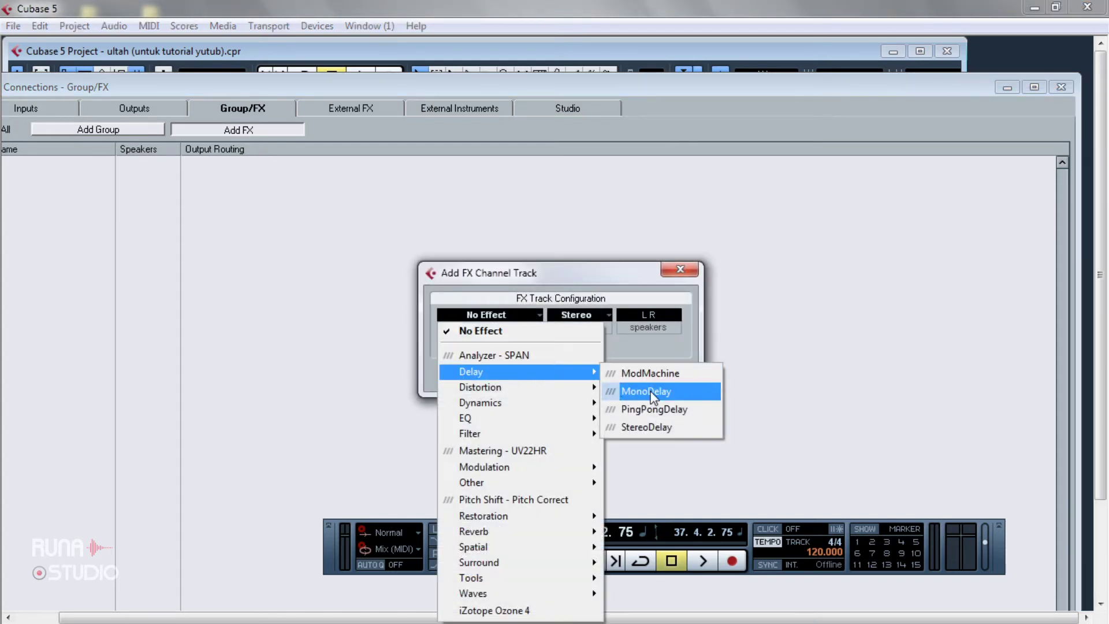
pyautogui.click(645, 391)
pyautogui.click(585, 377)
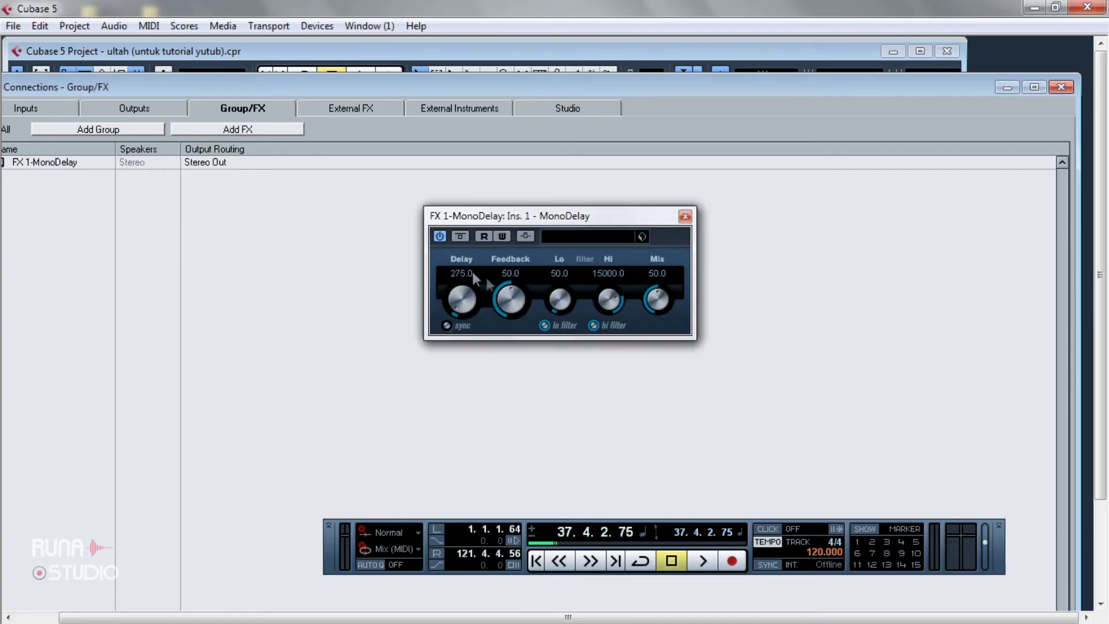
# Set the FX channel's MonoDelay mix to 11.5 and close the plug-in and VST Connections windows
pyautogui.moveTo(654, 332); pyautogui.dragTo(653, 343)
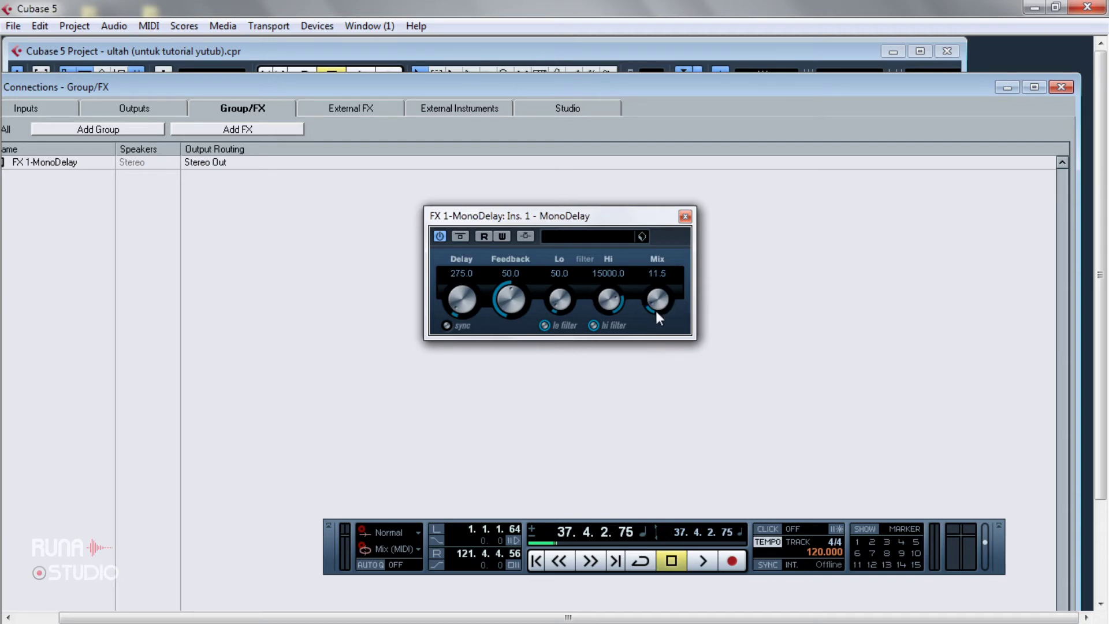
pyautogui.click(685, 216)
pyautogui.click(1061, 87)
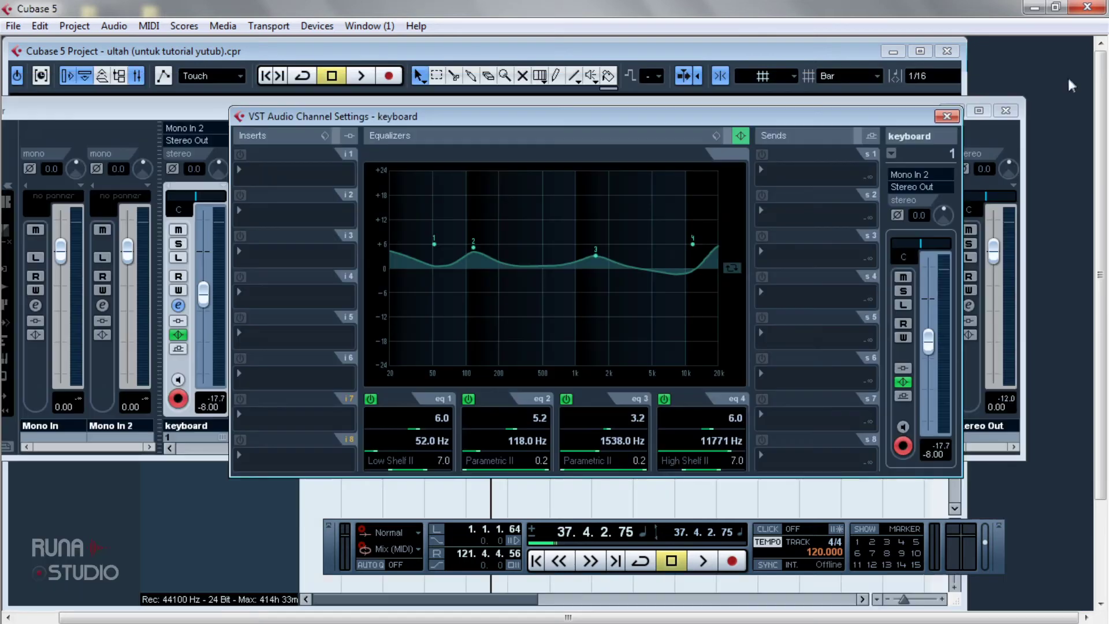
# Route the Vocal channel's first send to FX 1-MonoDelay and activate that send in the Vocal channel settings
pyautogui.click(947, 116)
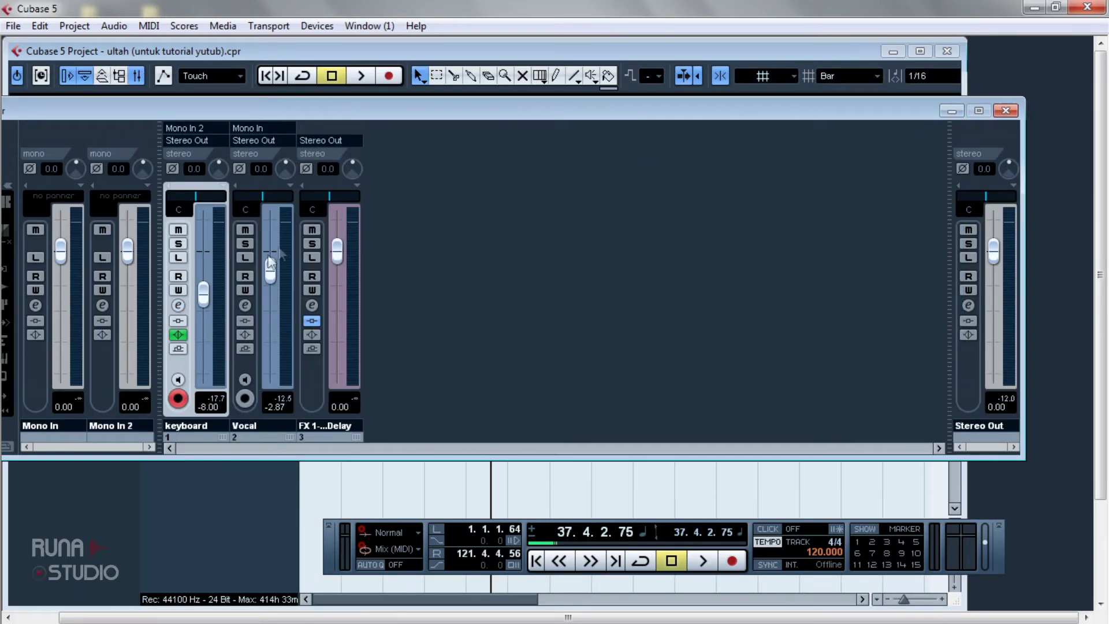
pyautogui.click(248, 304)
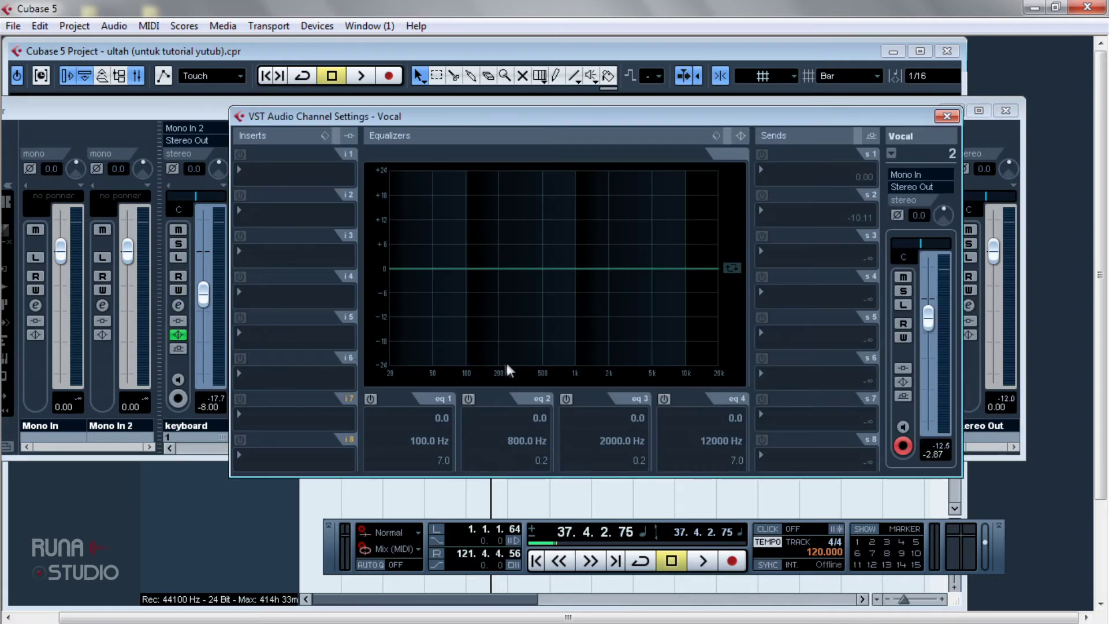
pyautogui.click(807, 166)
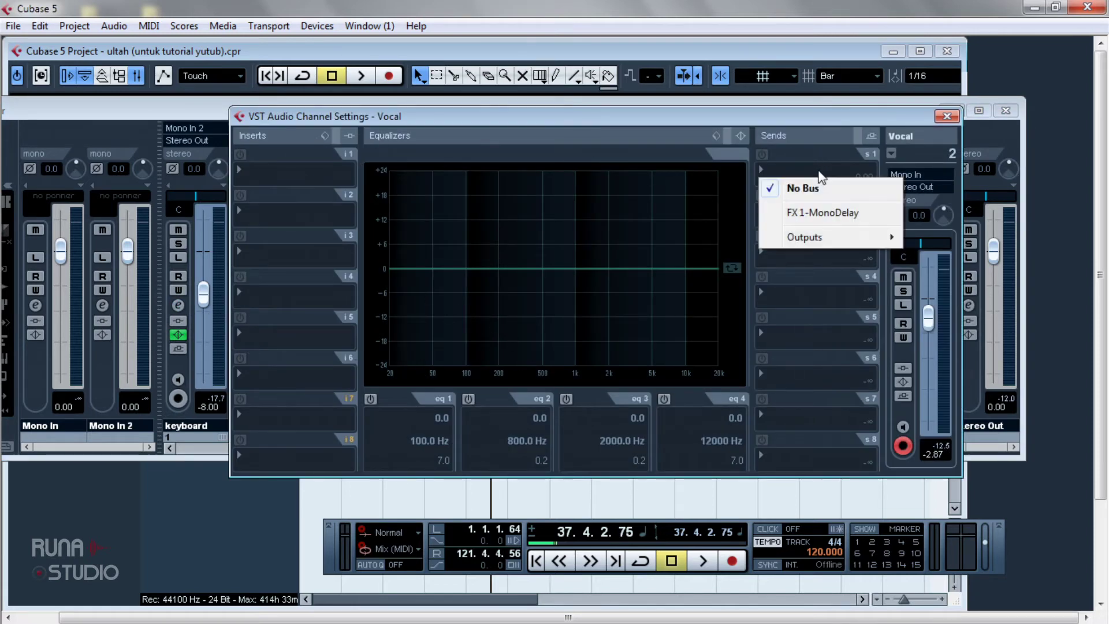
pyautogui.click(805, 214)
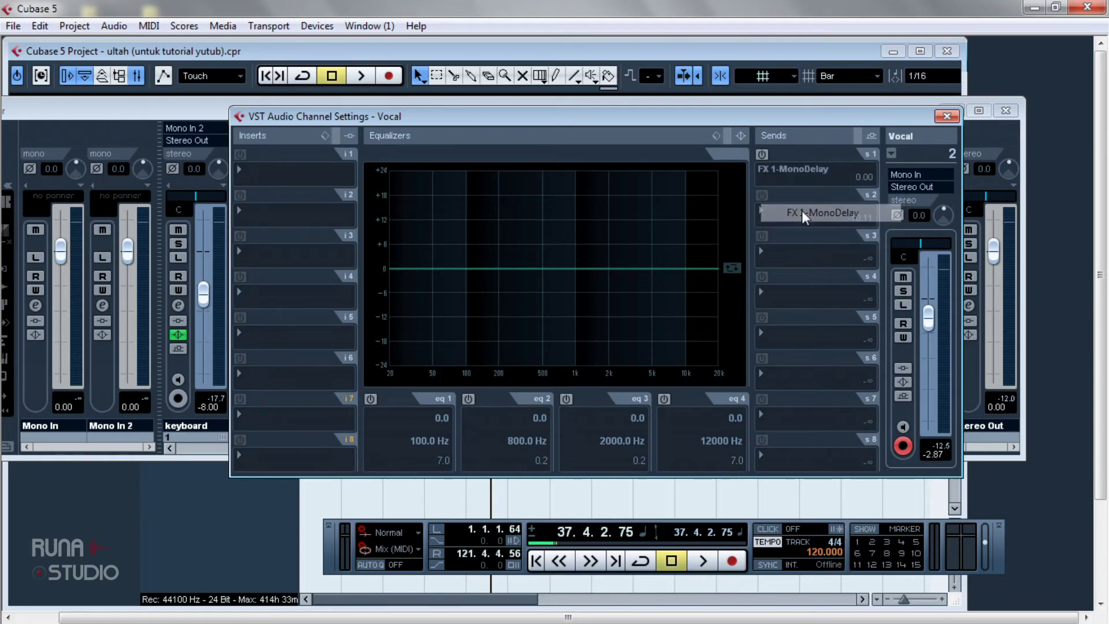
pyautogui.click(763, 156)
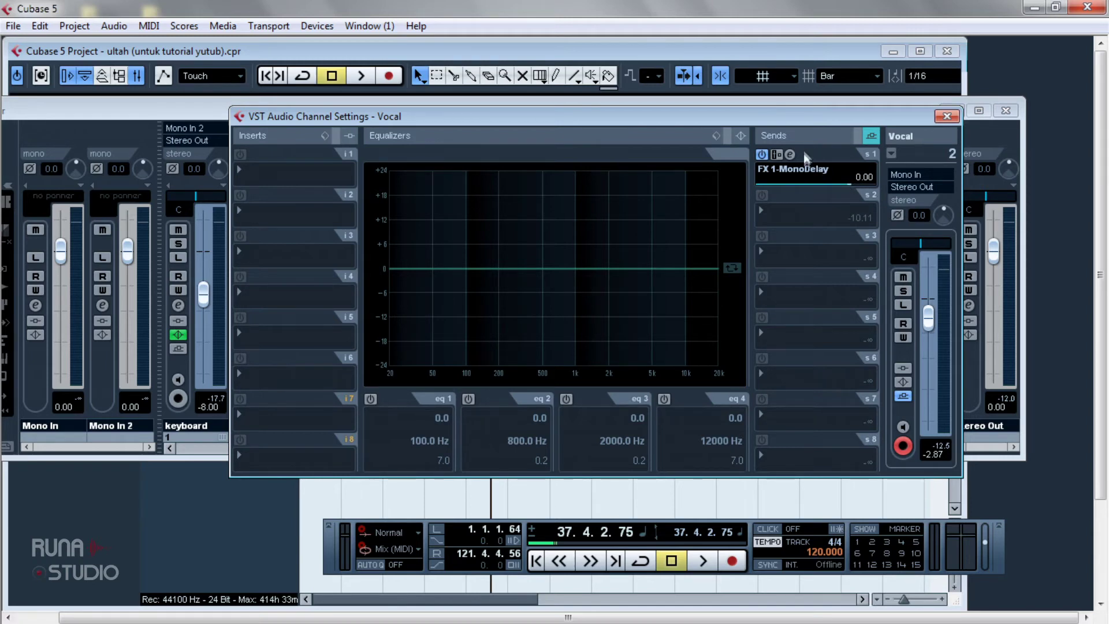
# Play from about bar 18 while raising the FX channel's MonoDelay mix to 57.5, and close the plug-in window
pyautogui.click(564, 567)
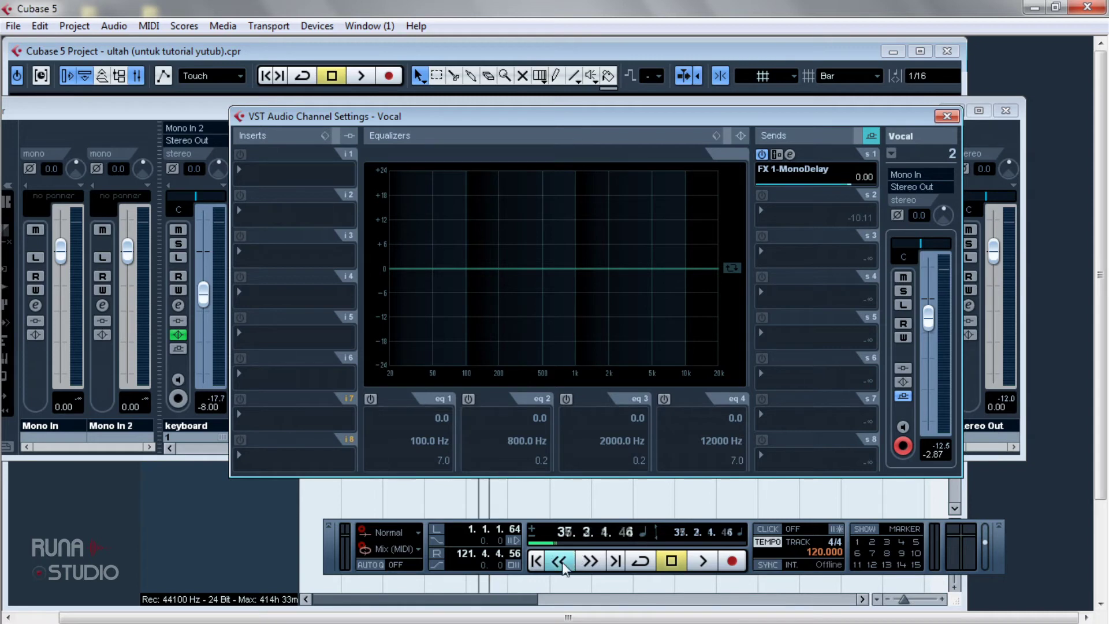
pyautogui.click(696, 559)
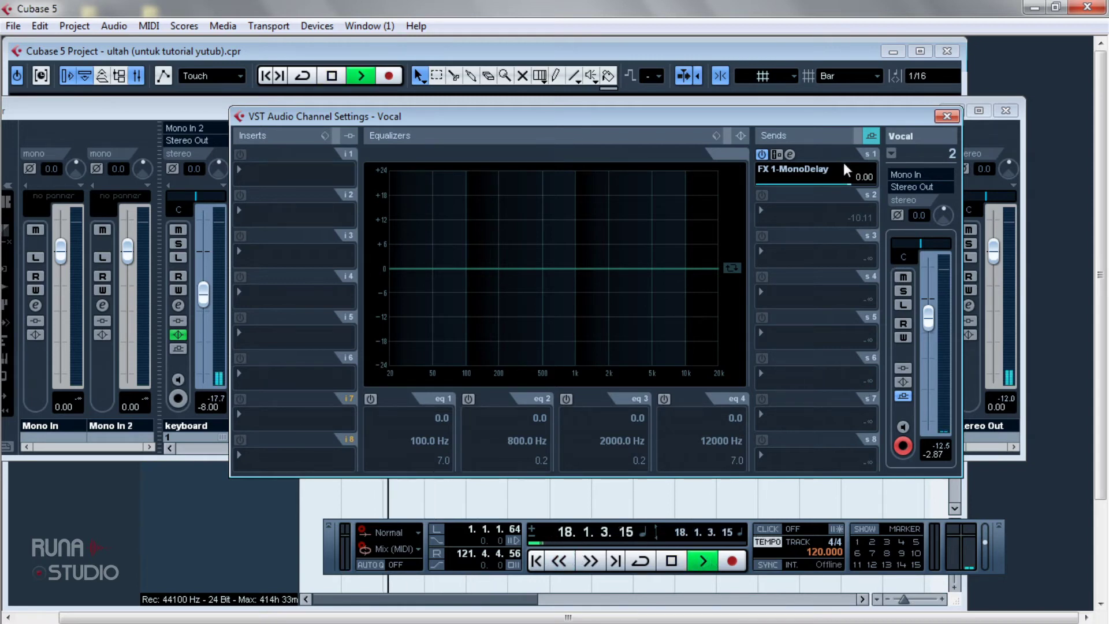
pyautogui.click(791, 154)
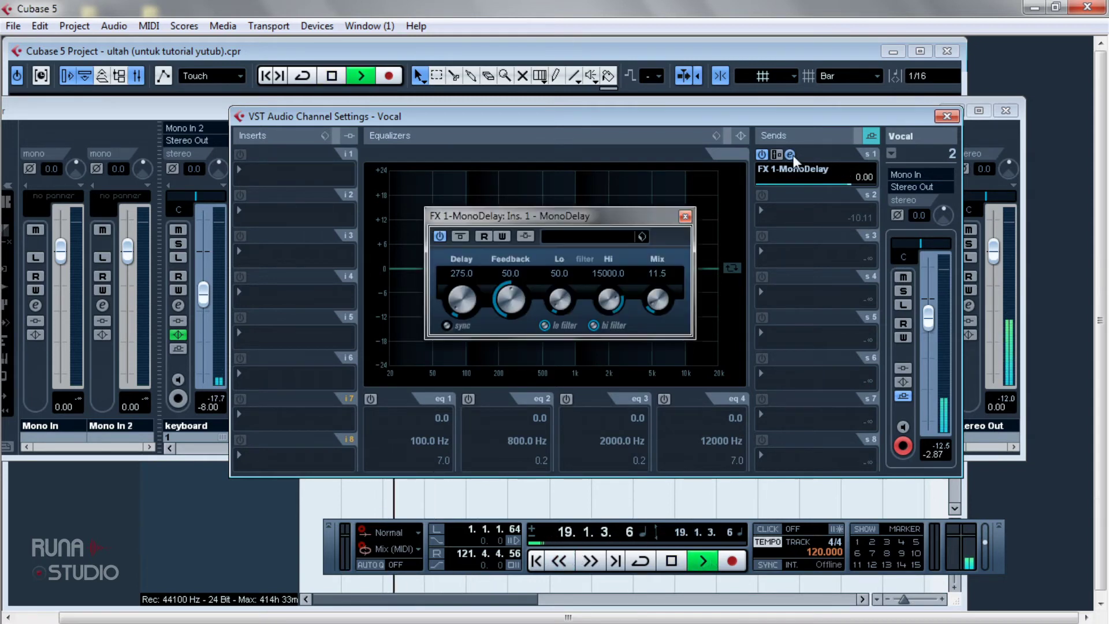
pyautogui.moveTo(612, 218); pyautogui.dragTo(677, 212)
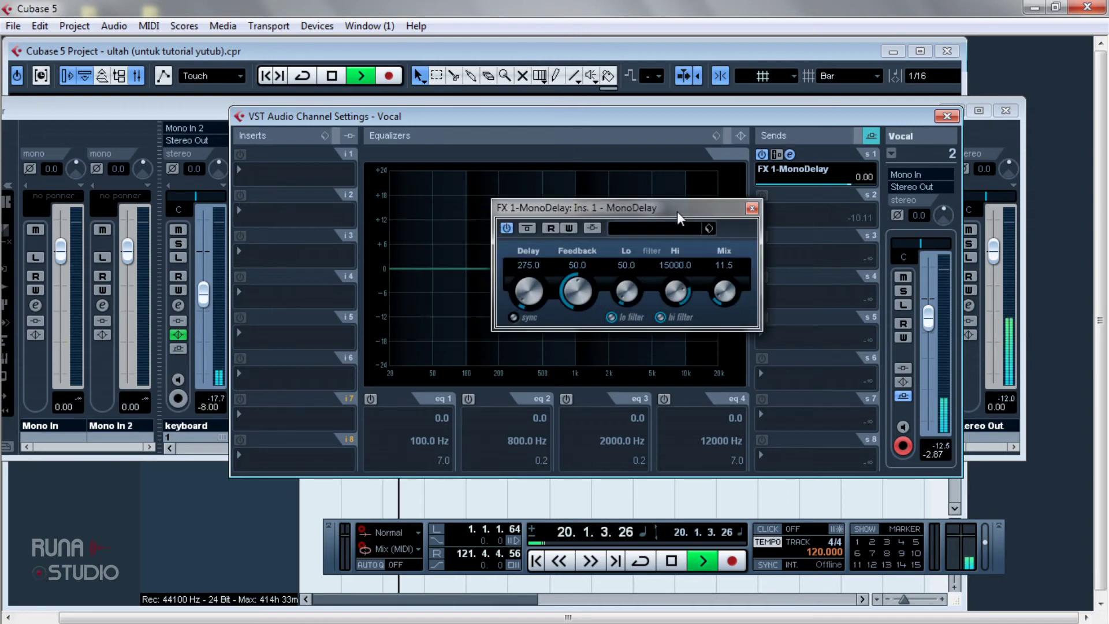
pyautogui.moveTo(719, 300); pyautogui.dragTo(737, 259)
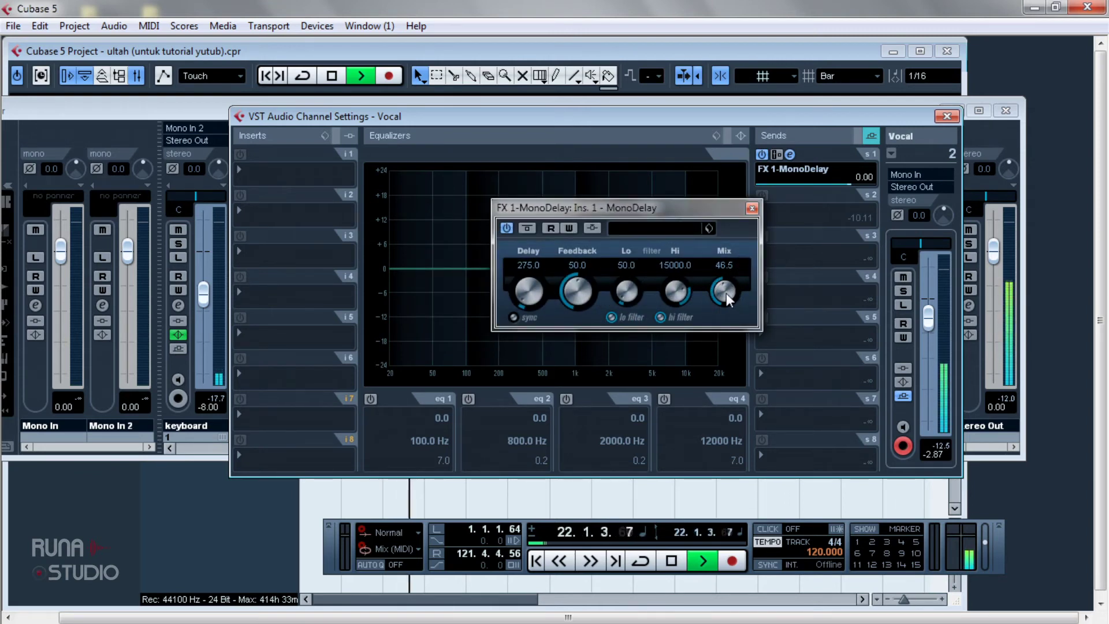
pyautogui.moveTo(724, 296); pyautogui.dragTo(728, 282)
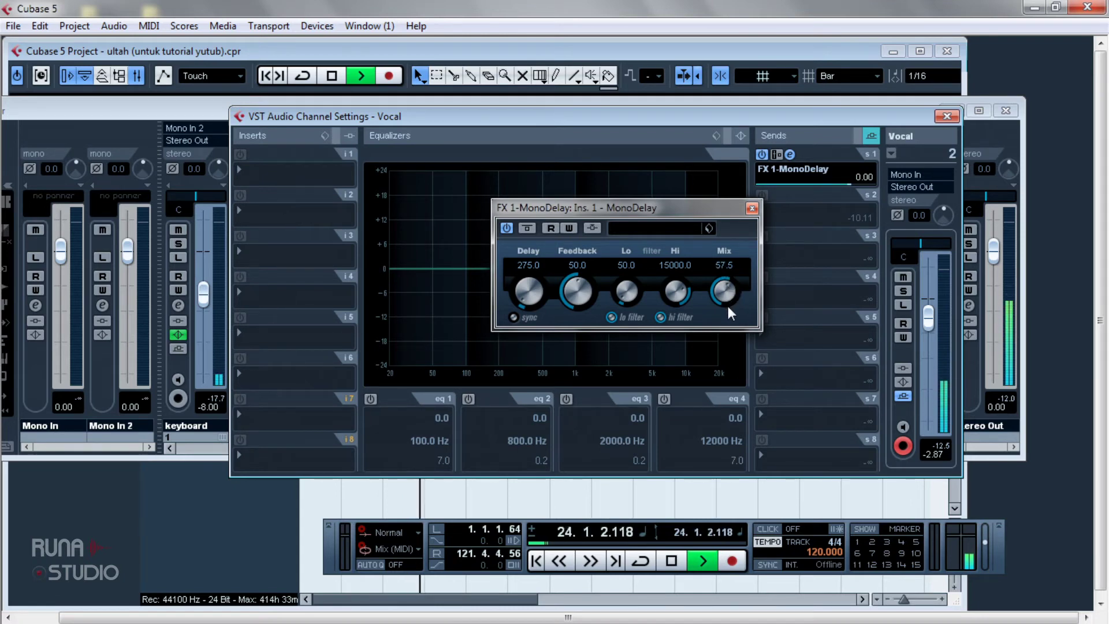
pyautogui.click(752, 207)
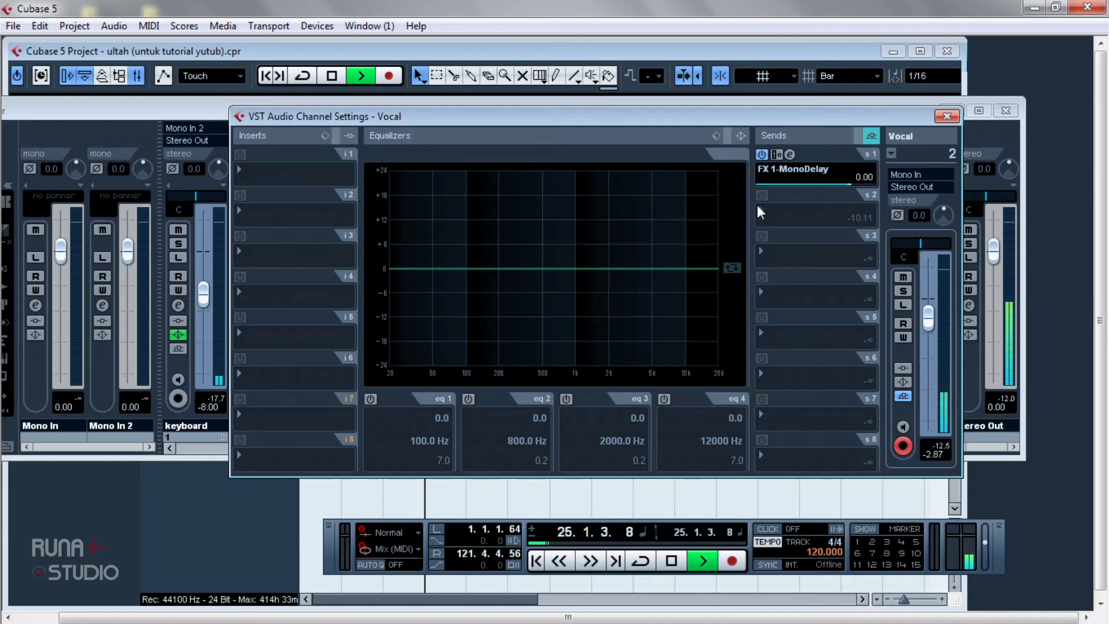
# Switch off the Vocal send, stop the song, and add MonoDelay to the first insert slot with sync off and delay 200
pyautogui.click(763, 155)
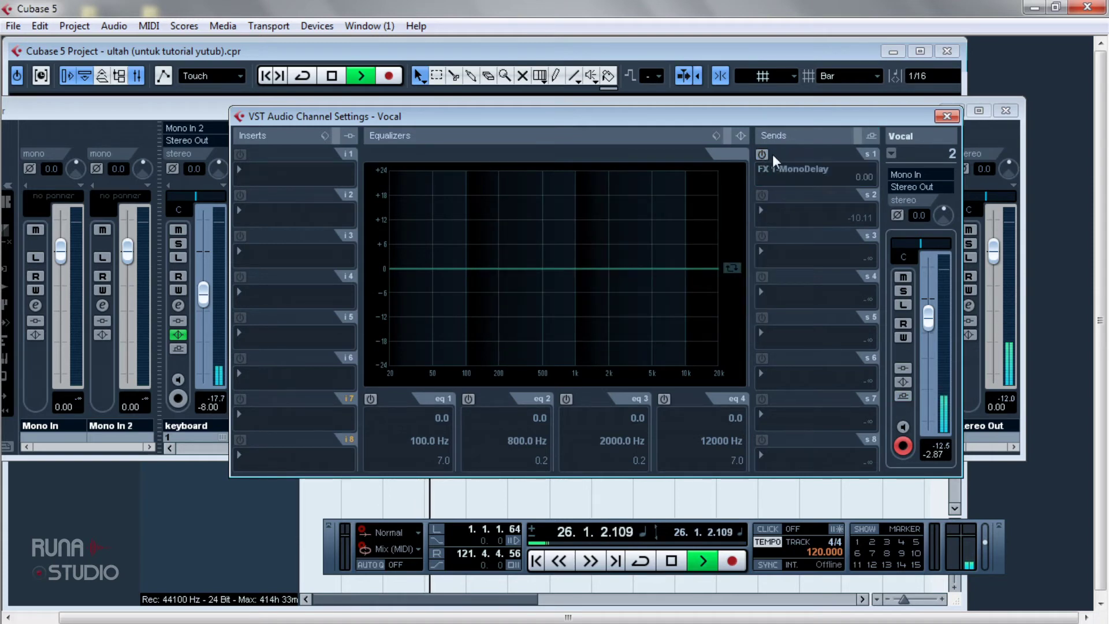
pyautogui.click(672, 562)
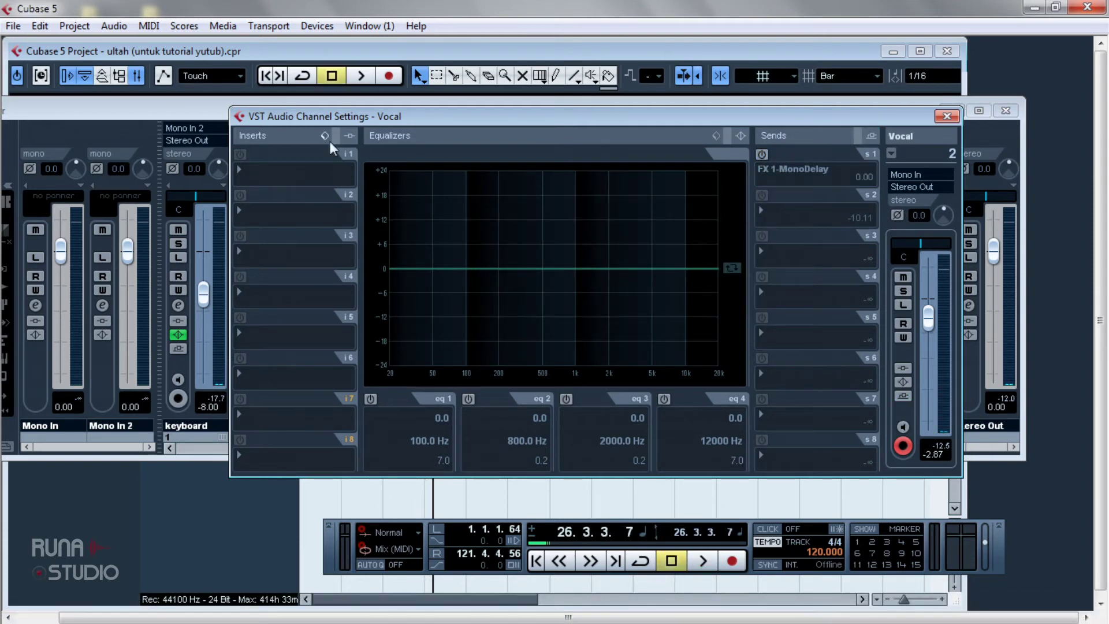
pyautogui.click(299, 184)
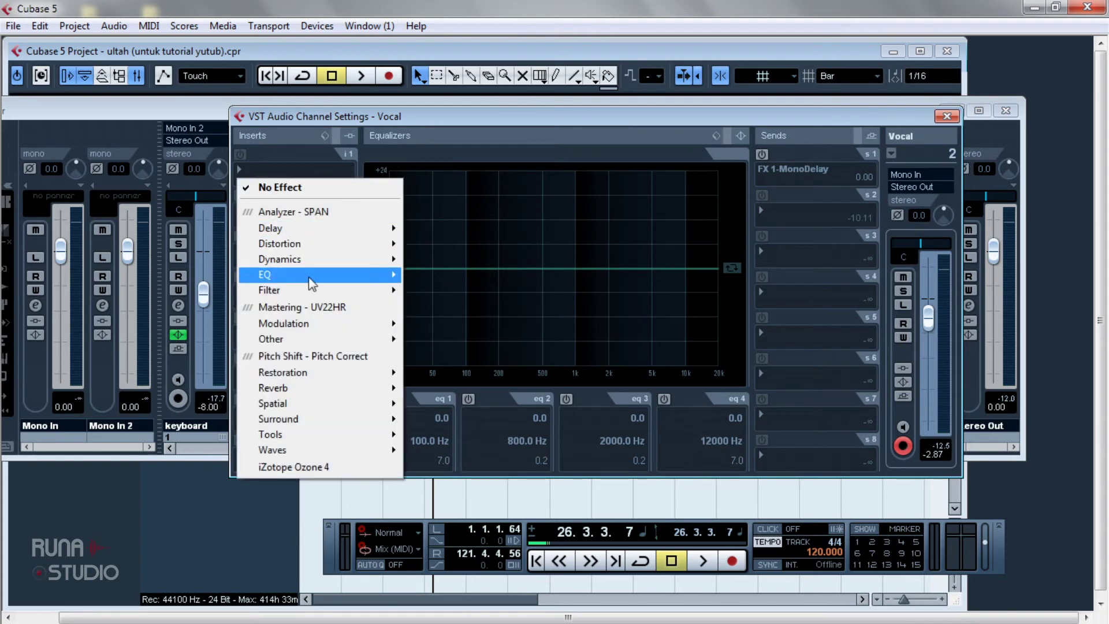
pyautogui.moveTo(312, 228)
pyautogui.click(447, 248)
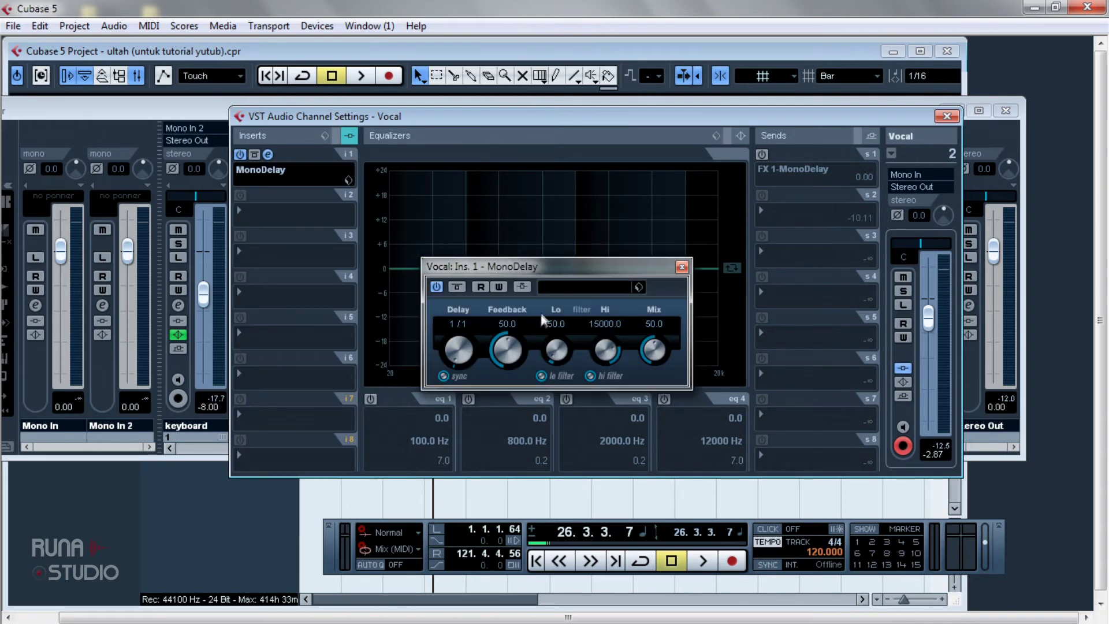
pyautogui.click(450, 374)
pyautogui.write('200')
pyautogui.press('Return')
pyautogui.click(681, 266)
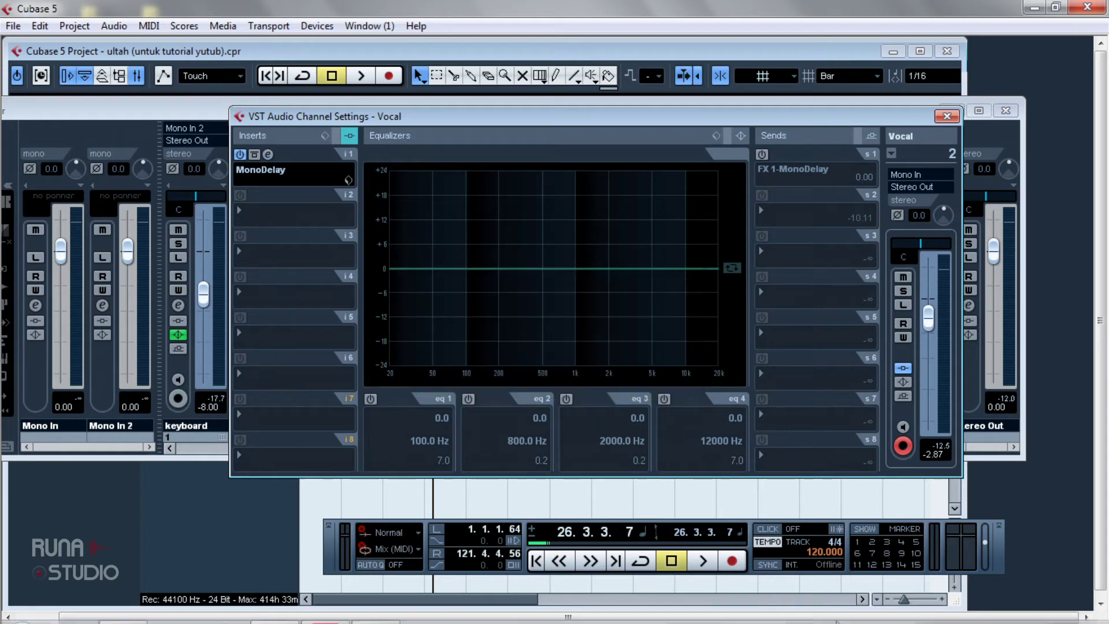
# Play a few bars with the MonoDelay insert, and again with the insert bypassed and the FX 1-MonoDelay send active
pyautogui.click(704, 560)
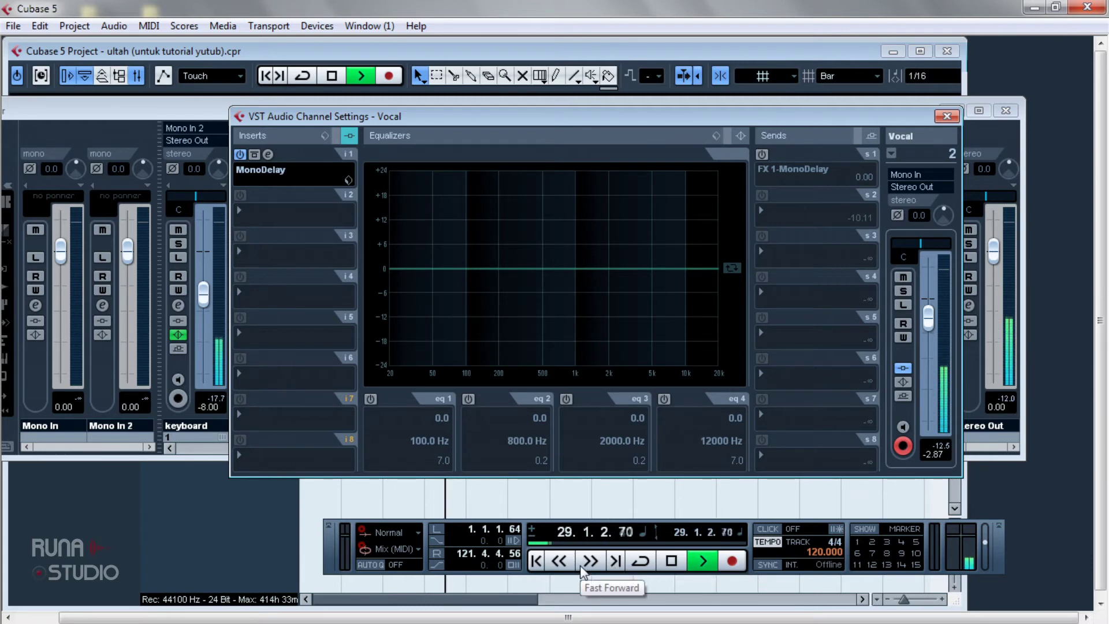
pyautogui.click(672, 560)
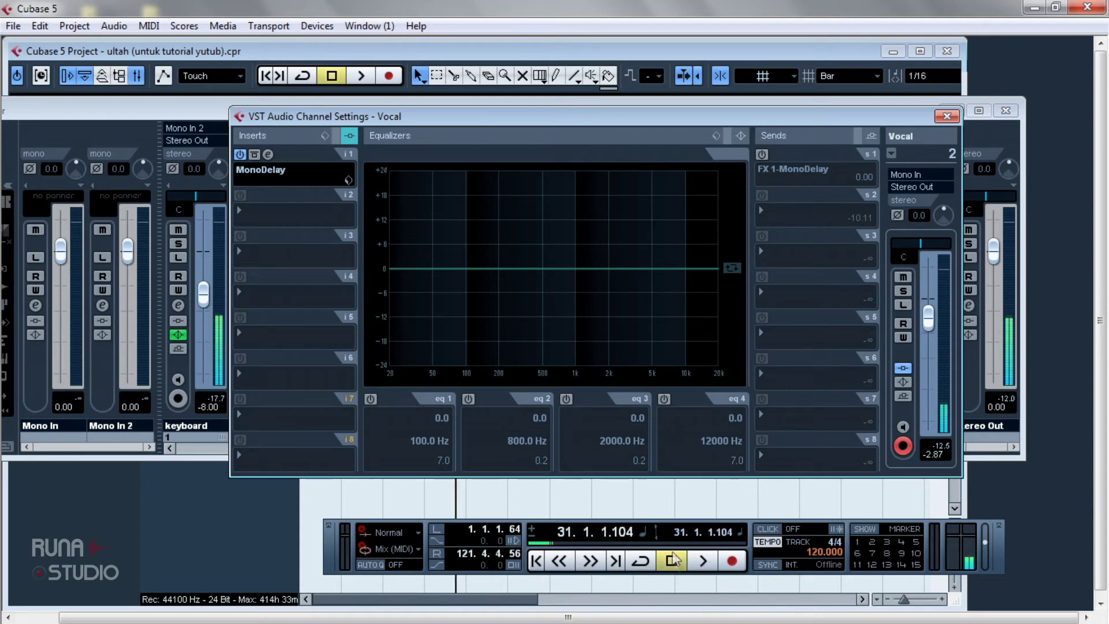
pyautogui.click(241, 155)
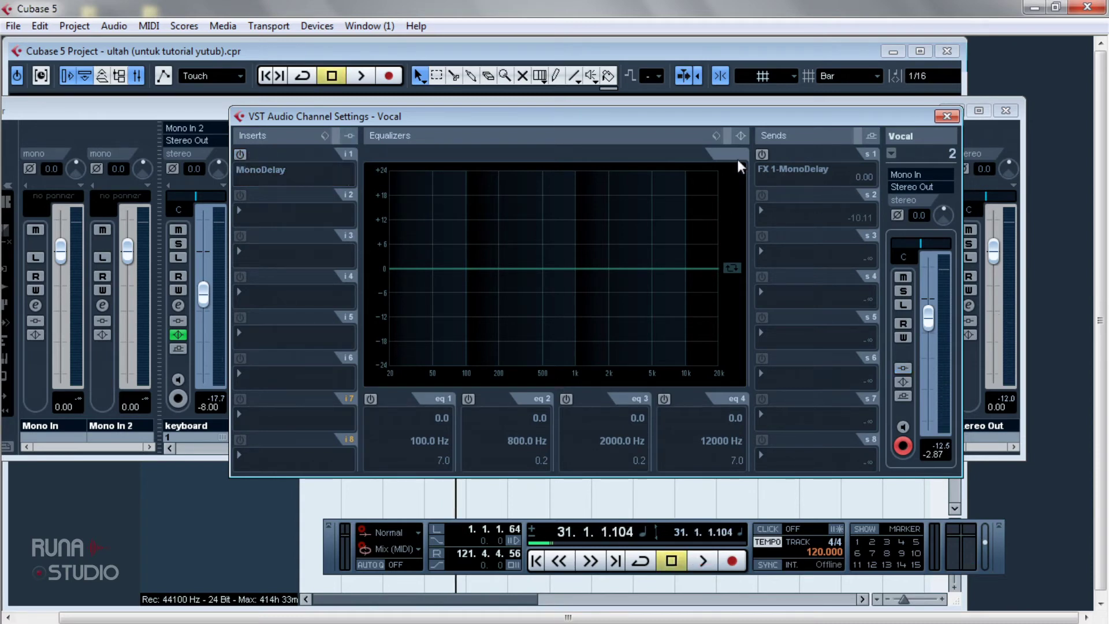
pyautogui.click(763, 154)
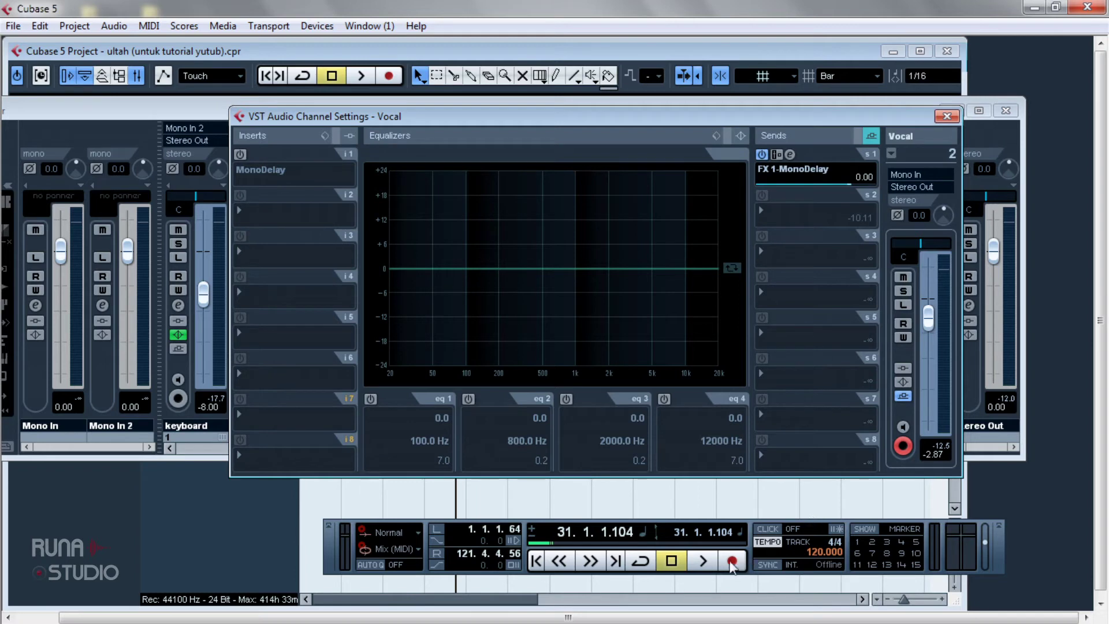
pyautogui.click(703, 560)
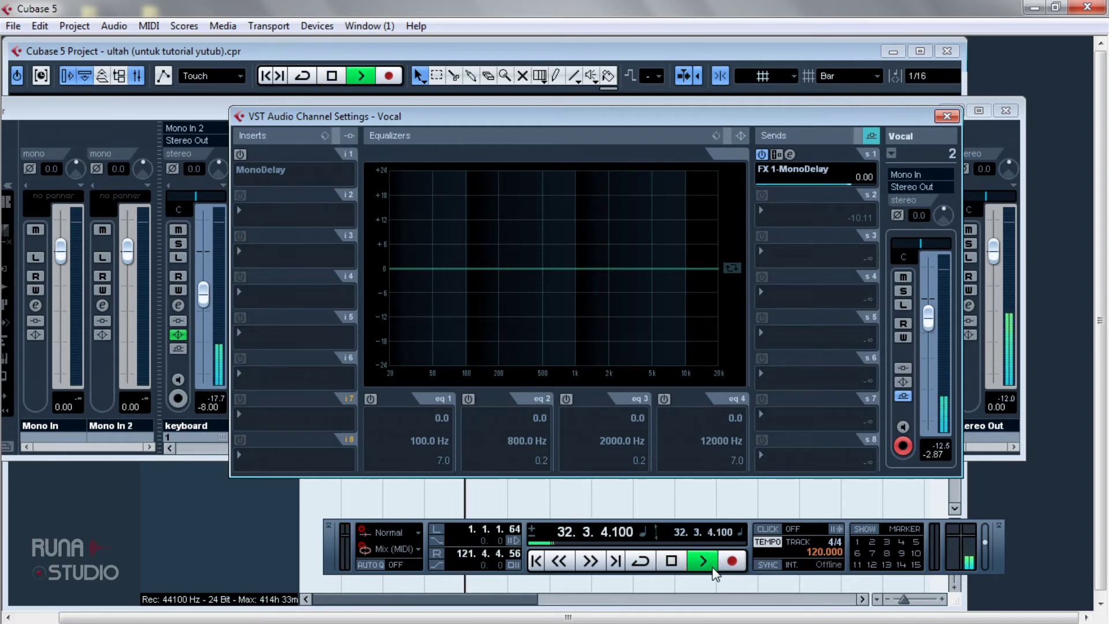
pyautogui.click(670, 565)
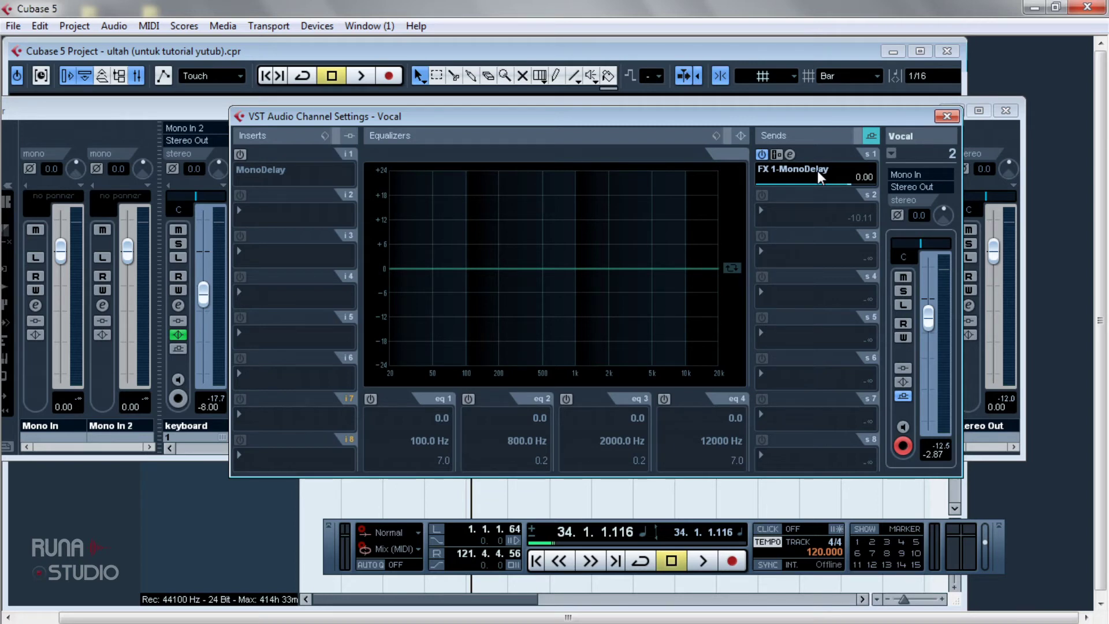
# Set the FX channel's MonoDelay mix to 100, feedback to 70 and delay to 300, and close the plug-in window
pyautogui.click(791, 155)
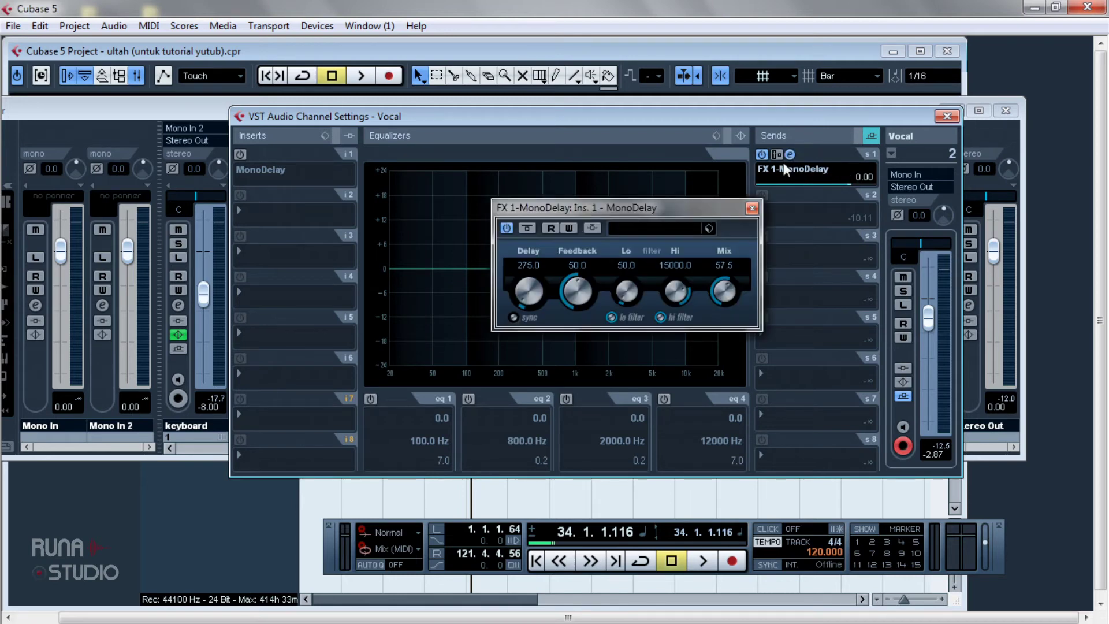
pyautogui.moveTo(725, 296); pyautogui.dragTo(738, 156)
pyautogui.moveTo(577, 292); pyautogui.dragTo(581, 269)
pyautogui.moveTo(529, 295); pyautogui.dragTo(531, 291)
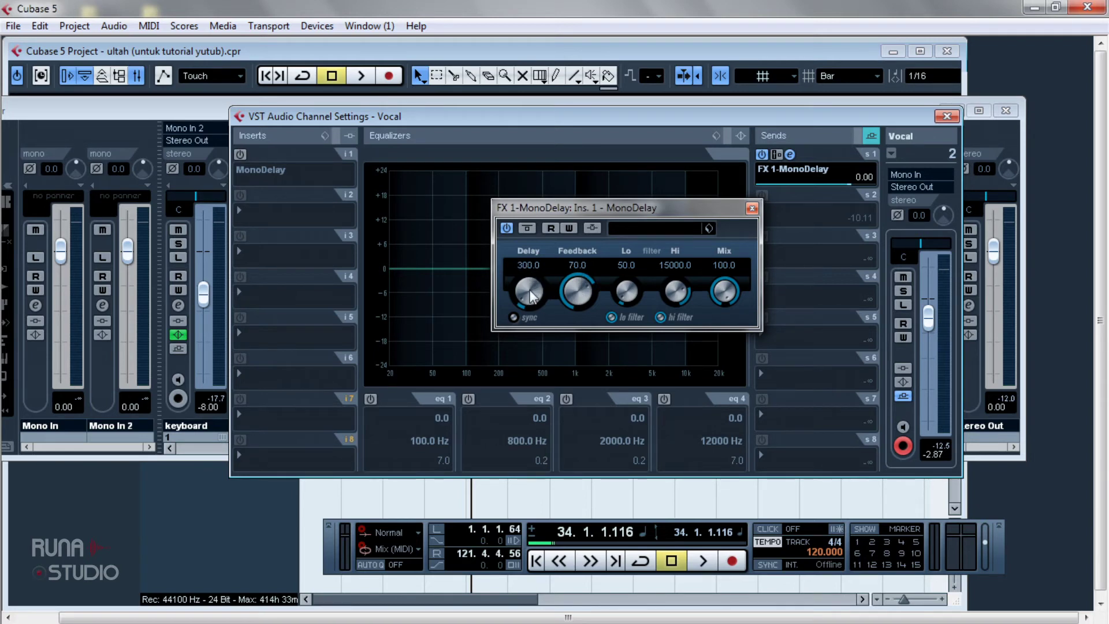
pyautogui.click(754, 209)
# Play from about bar 27 while lowering the Vocal's FX 1-MonoDelay send level to -10.38, check the plug-in's settings, and stop
pyautogui.click(560, 564)
pyautogui.click(591, 565)
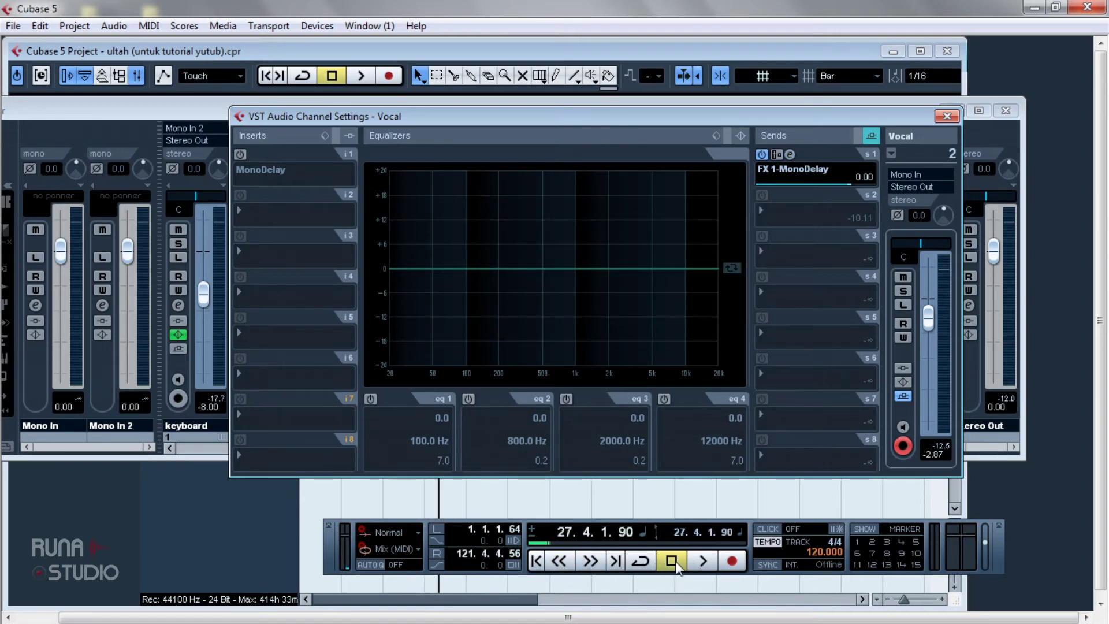
pyautogui.click(703, 561)
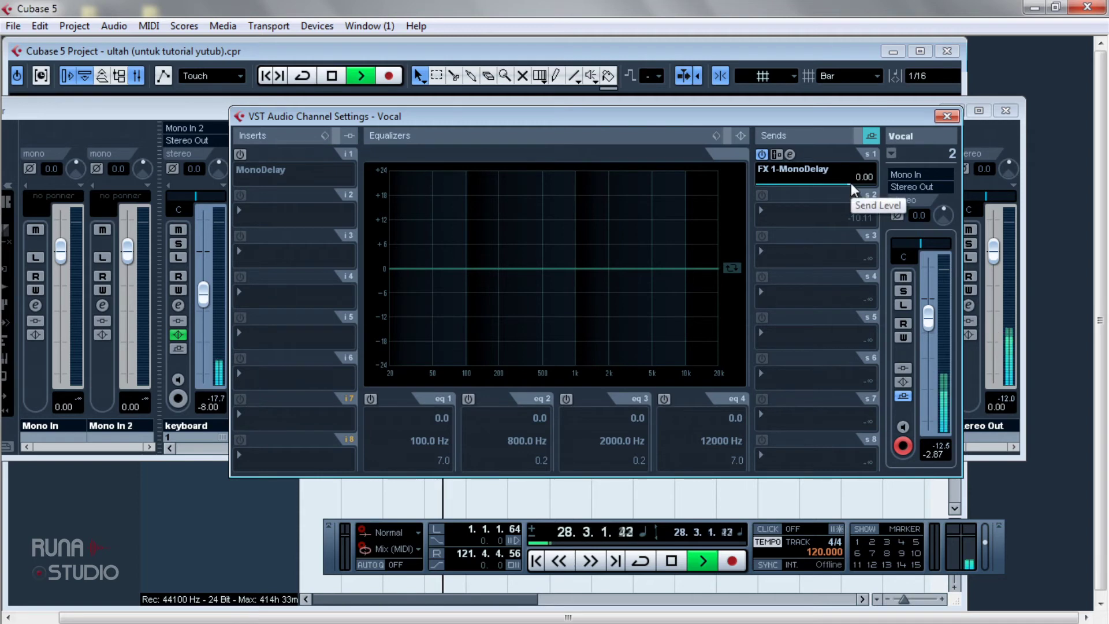
pyautogui.moveTo(852, 183); pyautogui.dragTo(809, 183)
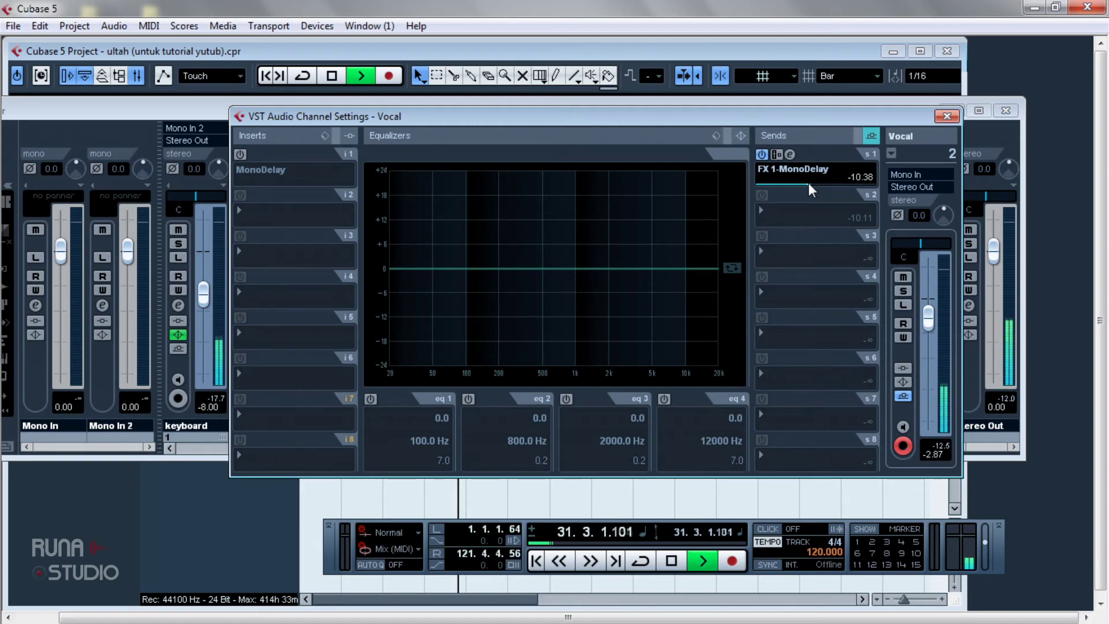
pyautogui.moveTo(809, 183); pyautogui.dragTo(842, 180)
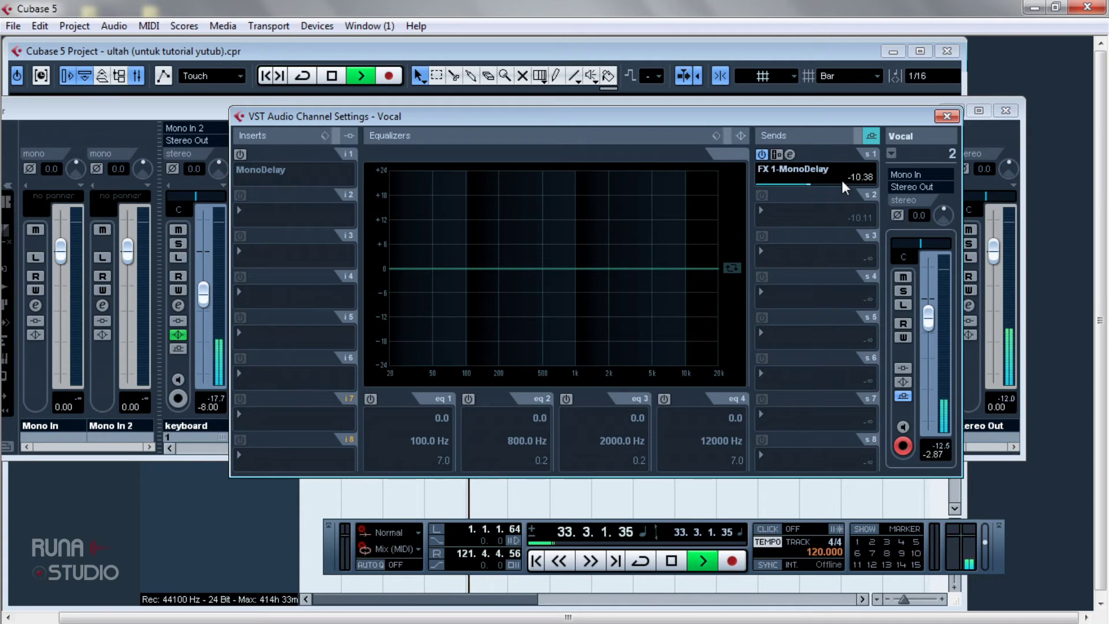
pyautogui.click(790, 155)
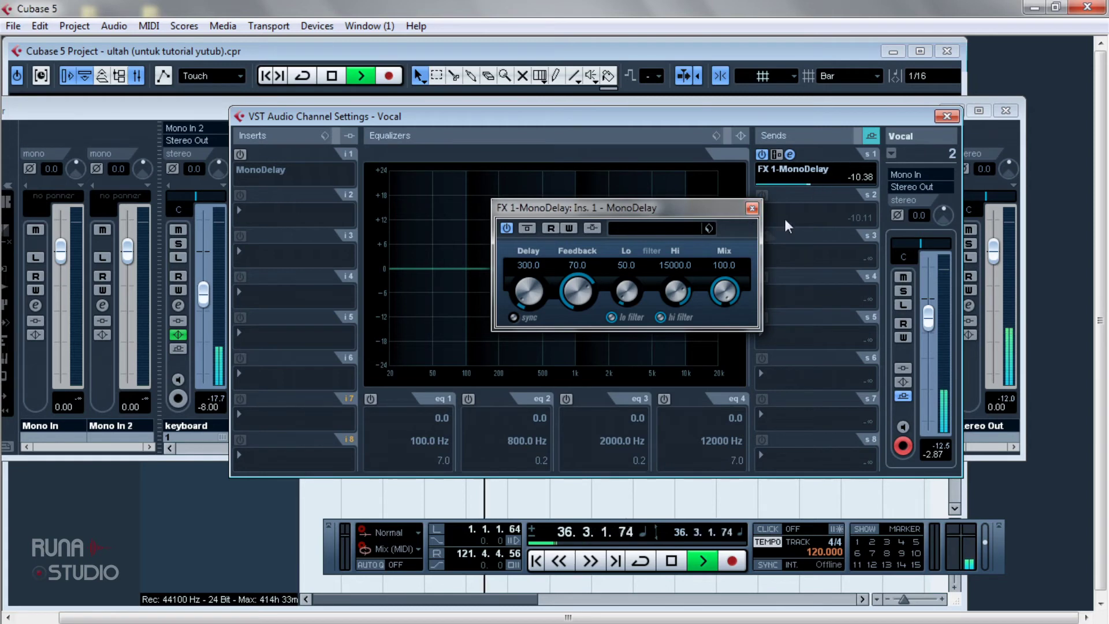
pyautogui.click(752, 209)
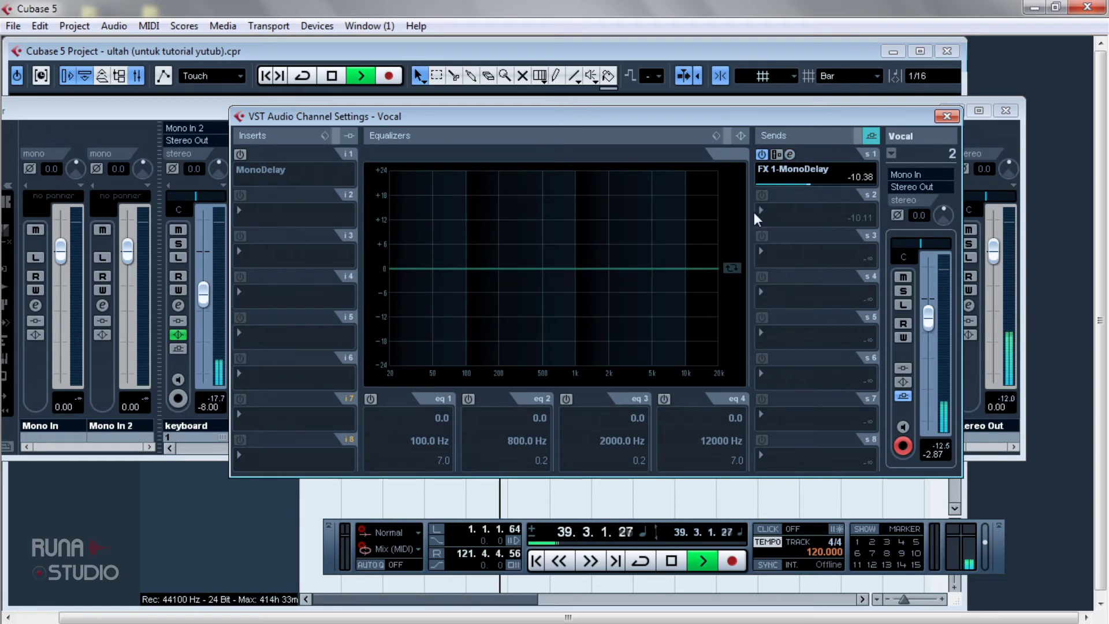
pyautogui.click(680, 565)
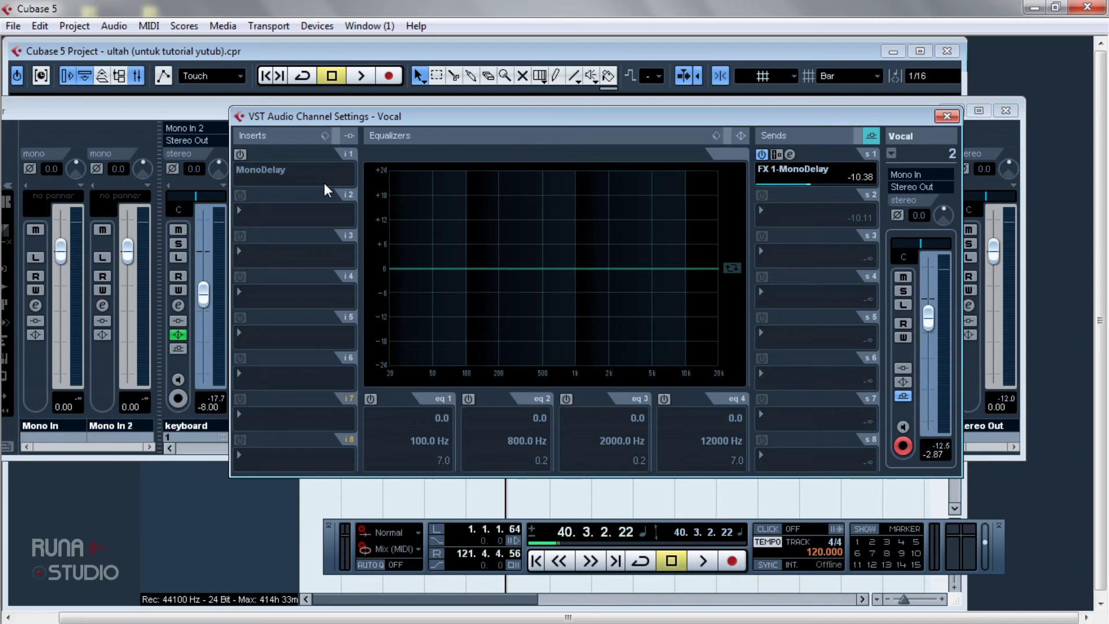
# Reopen the Vocal channel settings and lower the FX 1-MonoDelay send level to -21.10 while the song plays
pyautogui.click(947, 117)
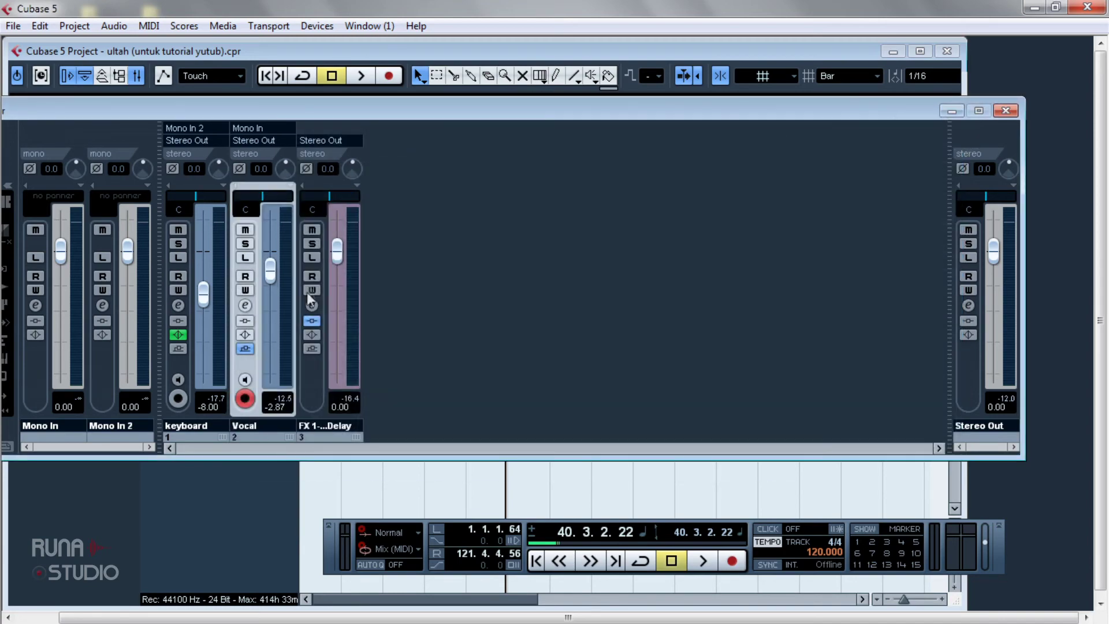
pyautogui.click(245, 306)
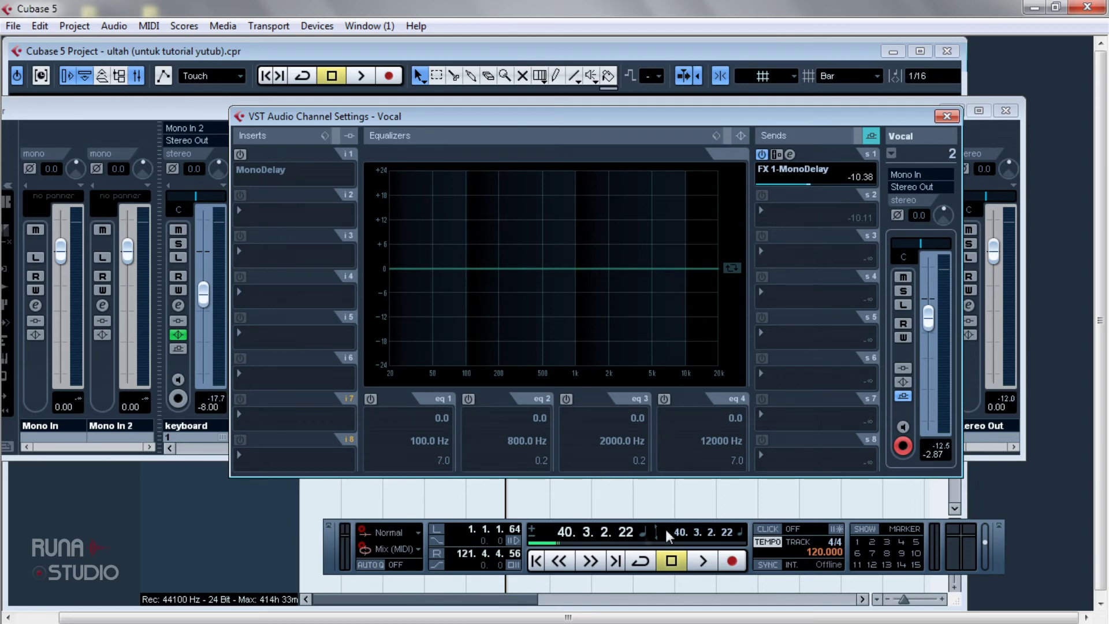
pyautogui.click(700, 560)
pyautogui.moveTo(817, 186); pyautogui.dragTo(787, 186)
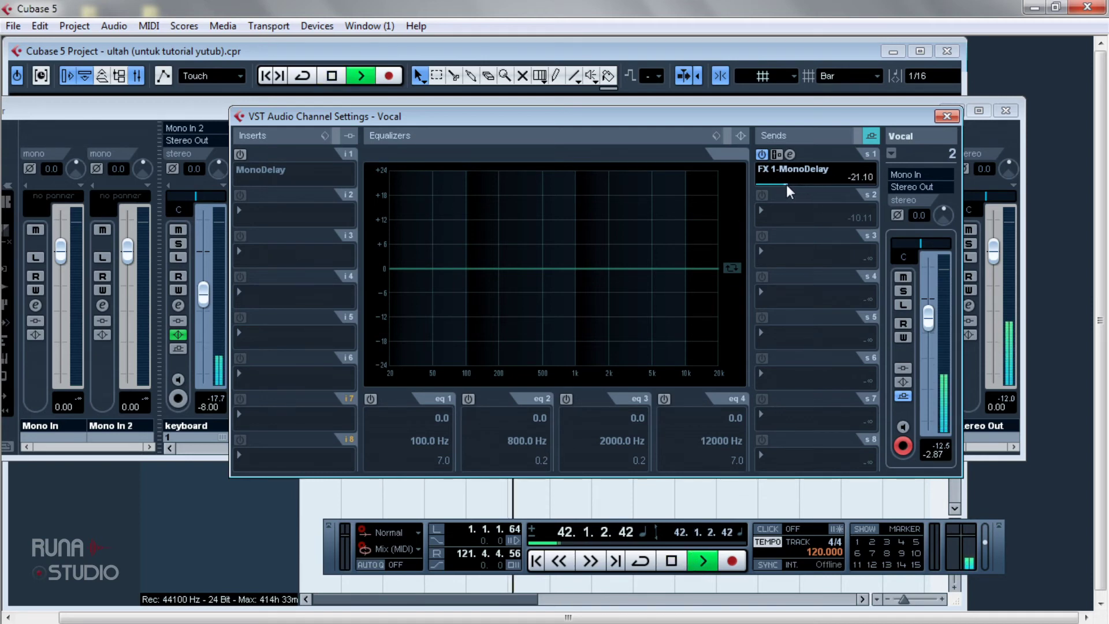
# Check the FX channel's MonoDelay settings, raise the Vocal's FX 1-MonoDelay send level to 6.02 during playback, and stop
pyautogui.click(790, 153)
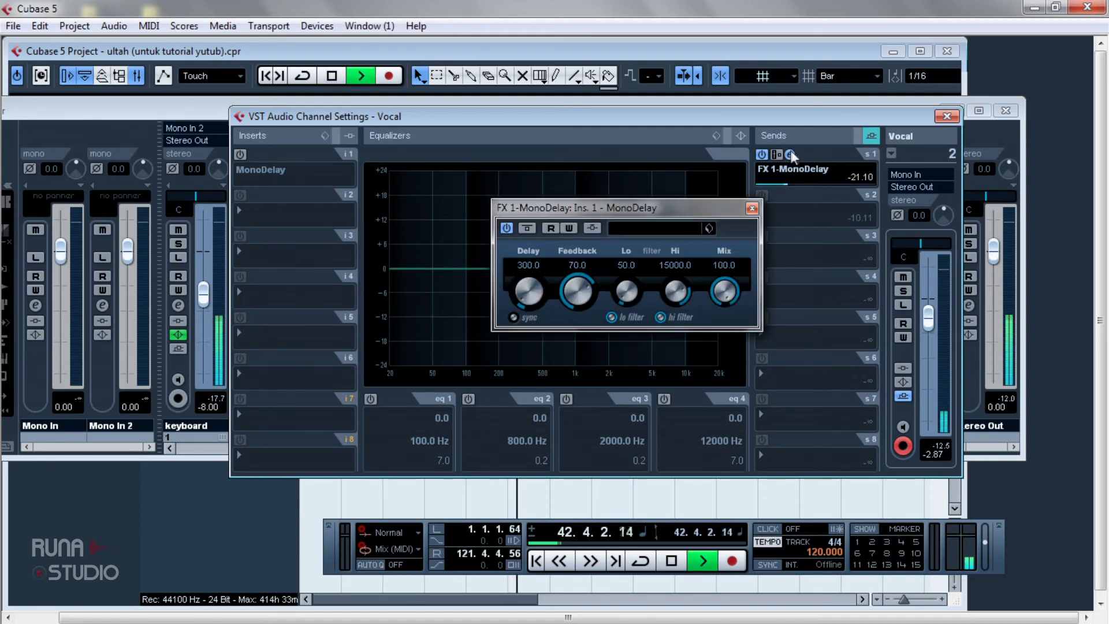
pyautogui.click(752, 208)
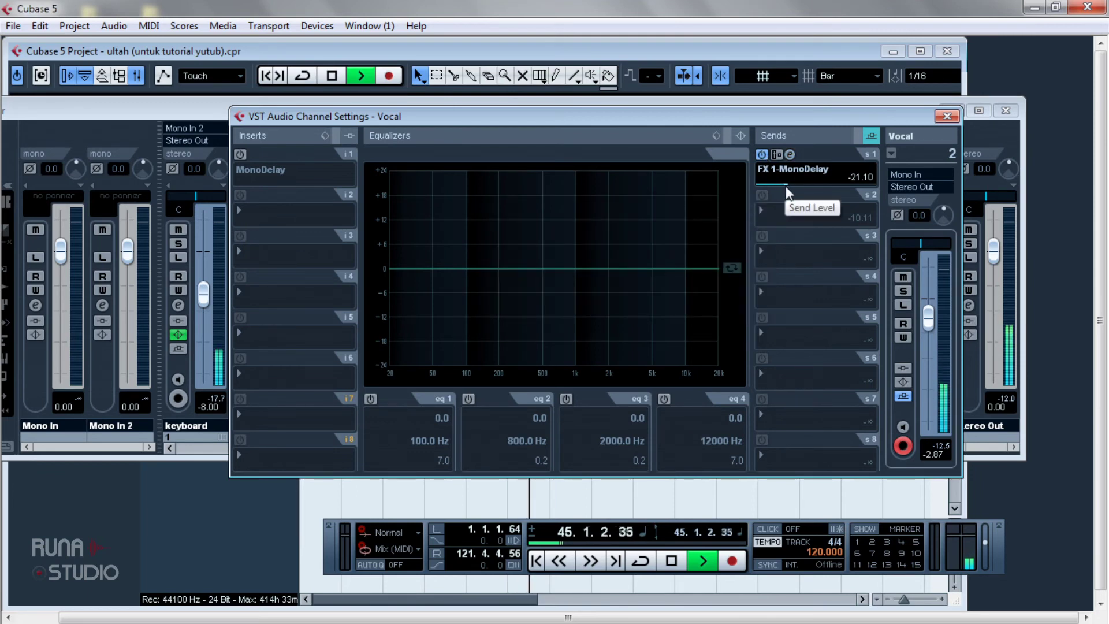
pyautogui.moveTo(785, 183); pyautogui.dragTo(940, 207)
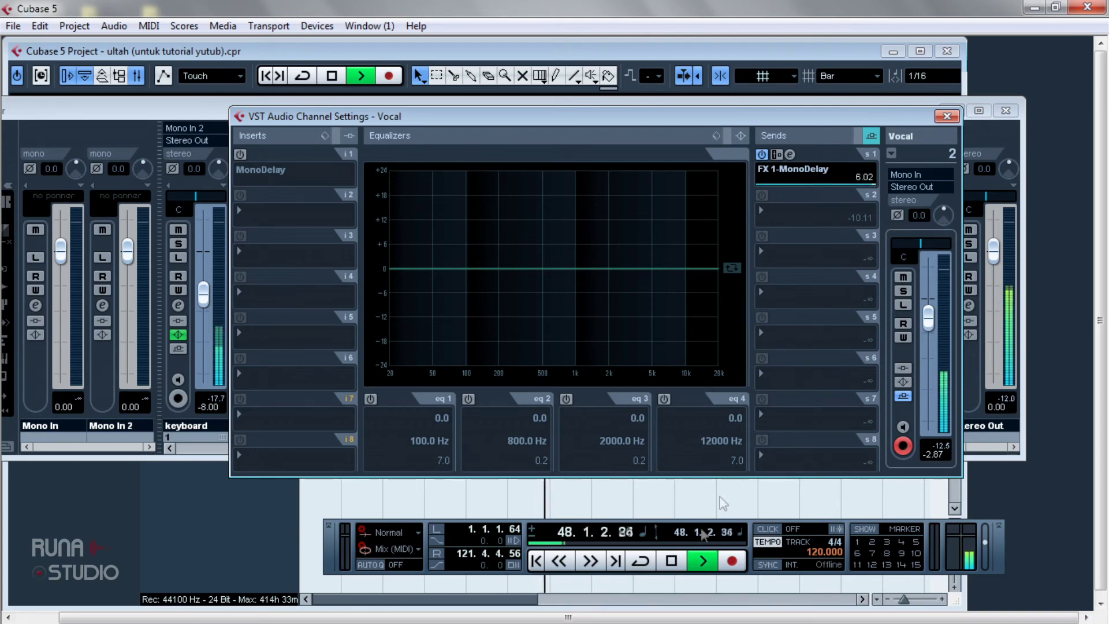
pyautogui.press('space')
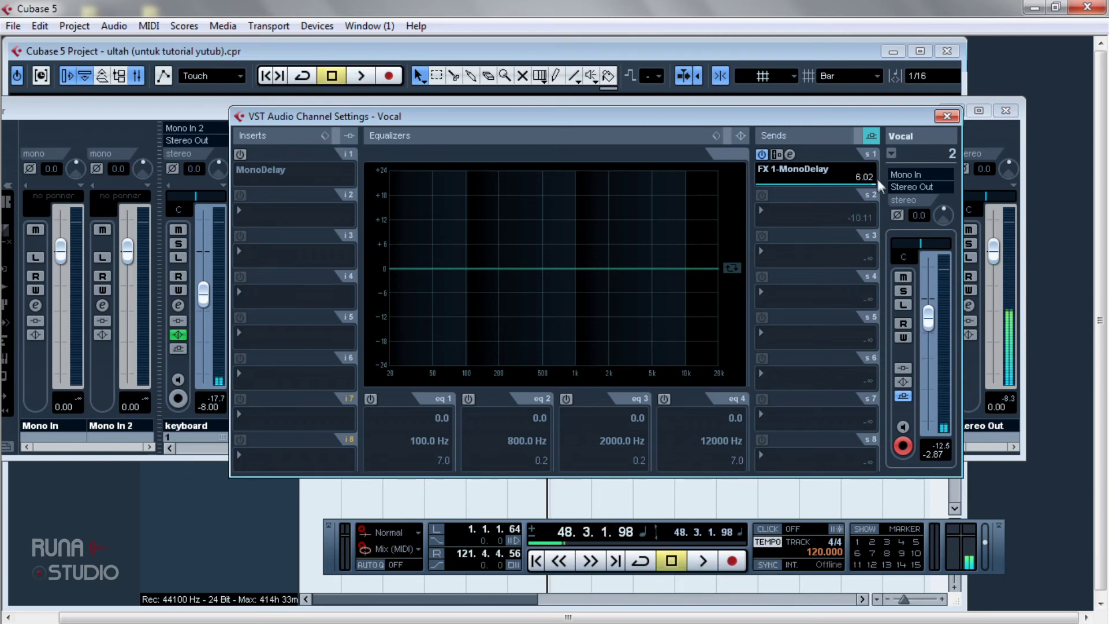
# Lower the Vocal channel's FX 1-MonoDelay send level to -7.82
pyautogui.moveTo(873, 185); pyautogui.dragTo(839, 188)
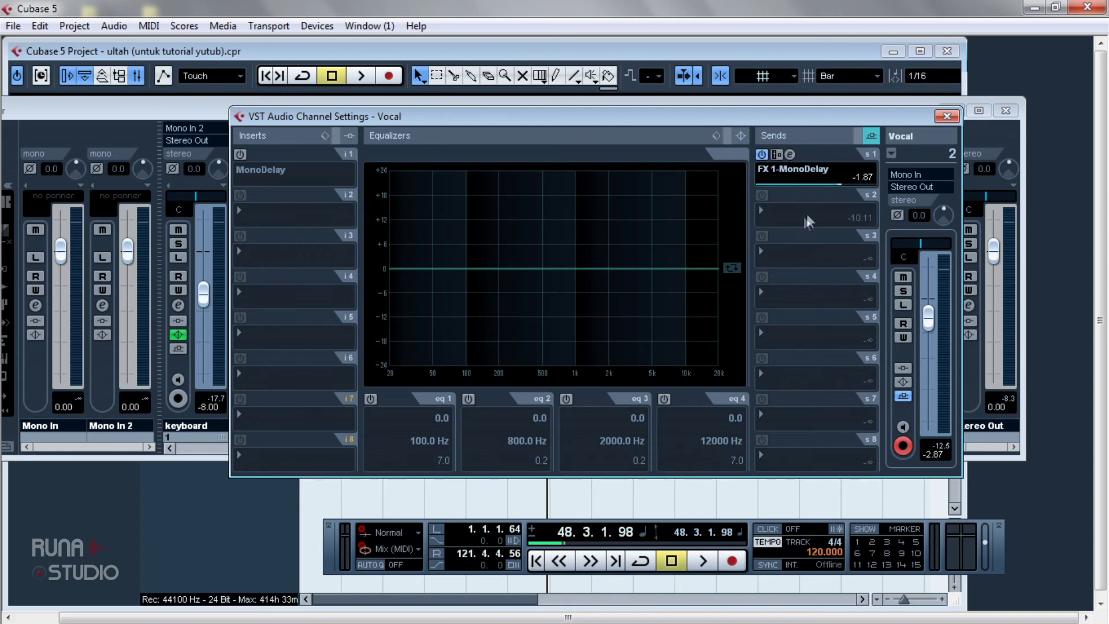
pyautogui.moveTo(840, 184); pyautogui.dragTo(818, 197)
pyautogui.moveTo(815, 189); pyautogui.dragTo(820, 191)
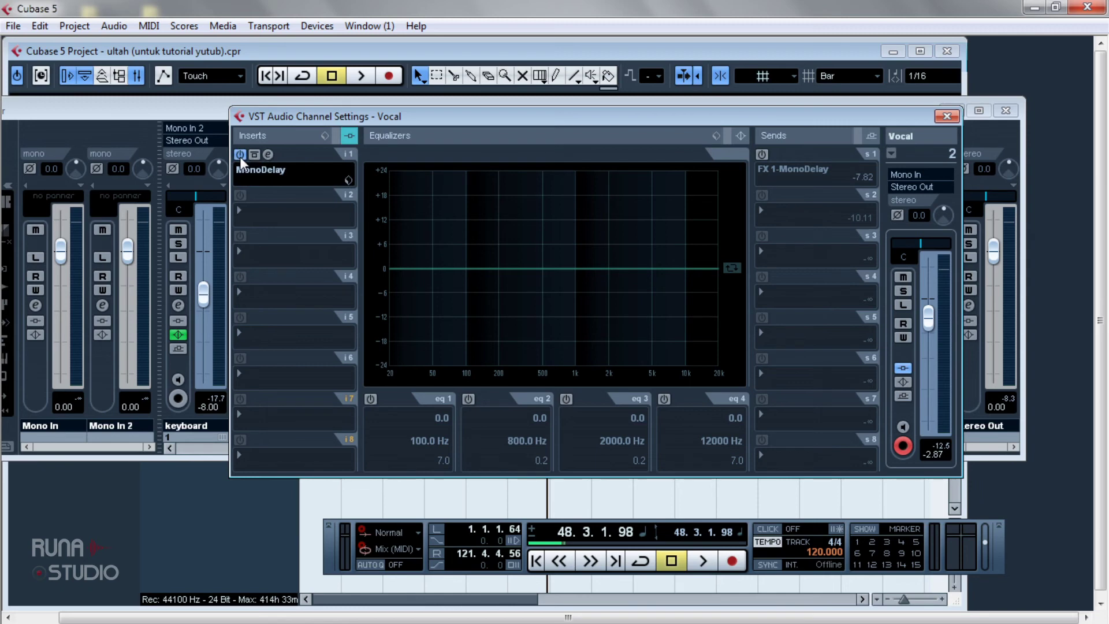
# Replace MonoDelay with StereoDelay in the Vocal channel's first insert slot
pyautogui.click(259, 171)
pyautogui.moveTo(332, 234)
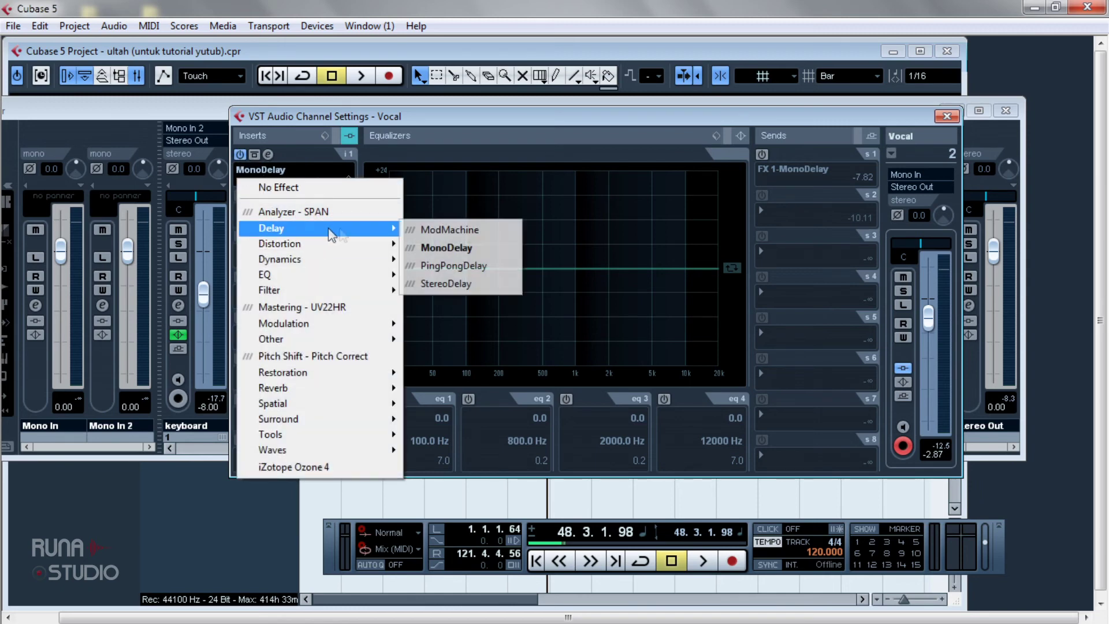
pyautogui.click(440, 284)
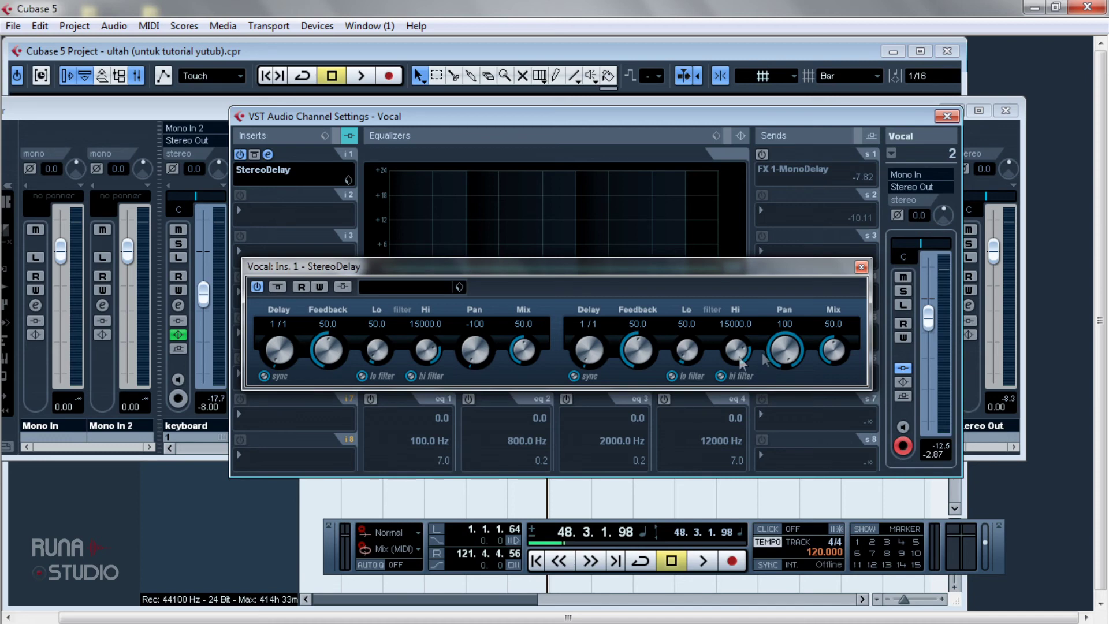
# Try swapping the two StereoDelay pans to 100 and -100, and return them to -100 and 100
pyautogui.moveTo(484, 343); pyautogui.dragTo(481, 384)
pyautogui.moveTo(785, 403); pyautogui.dragTo(785, 374)
pyautogui.moveTo(796, 334); pyautogui.dragTo(786, 389)
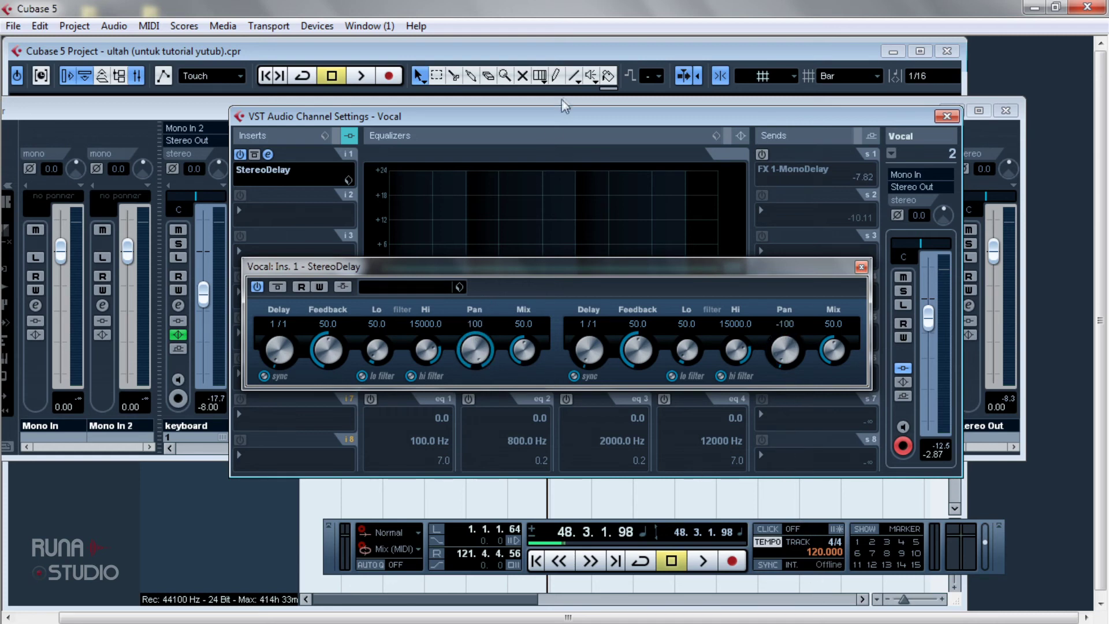
pyautogui.moveTo(771, 357); pyautogui.dragTo(841, 199)
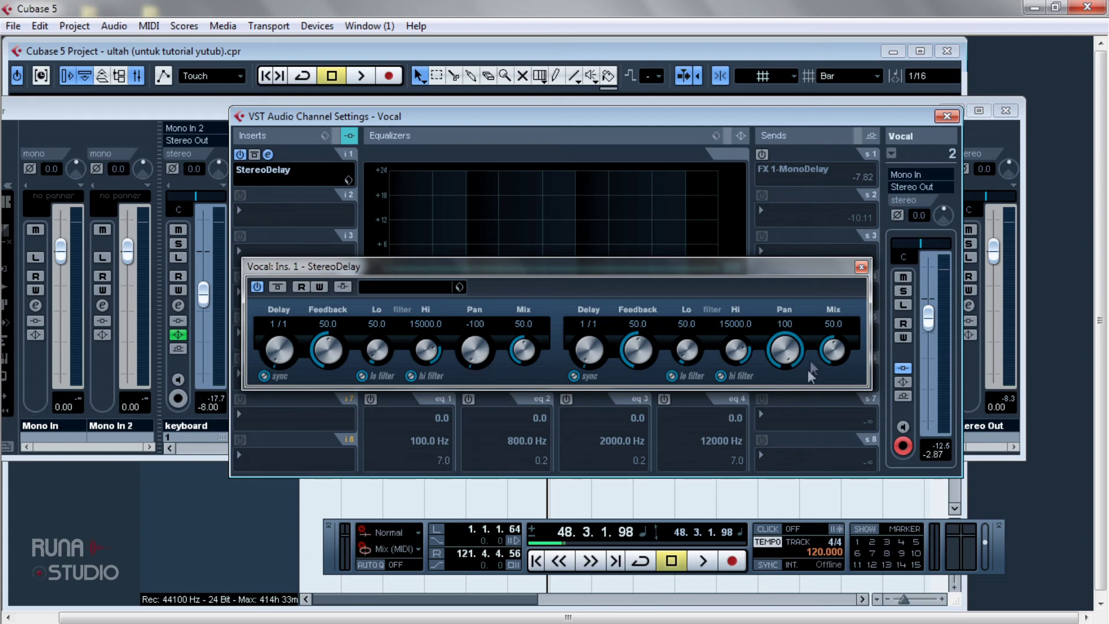
# Turn off sync for the first StereoDelay line, set its delay to 675, and start playback from about bar 37
pyautogui.click(264, 375)
pyautogui.scroll(5, 273, 352)
pyautogui.click(569, 561)
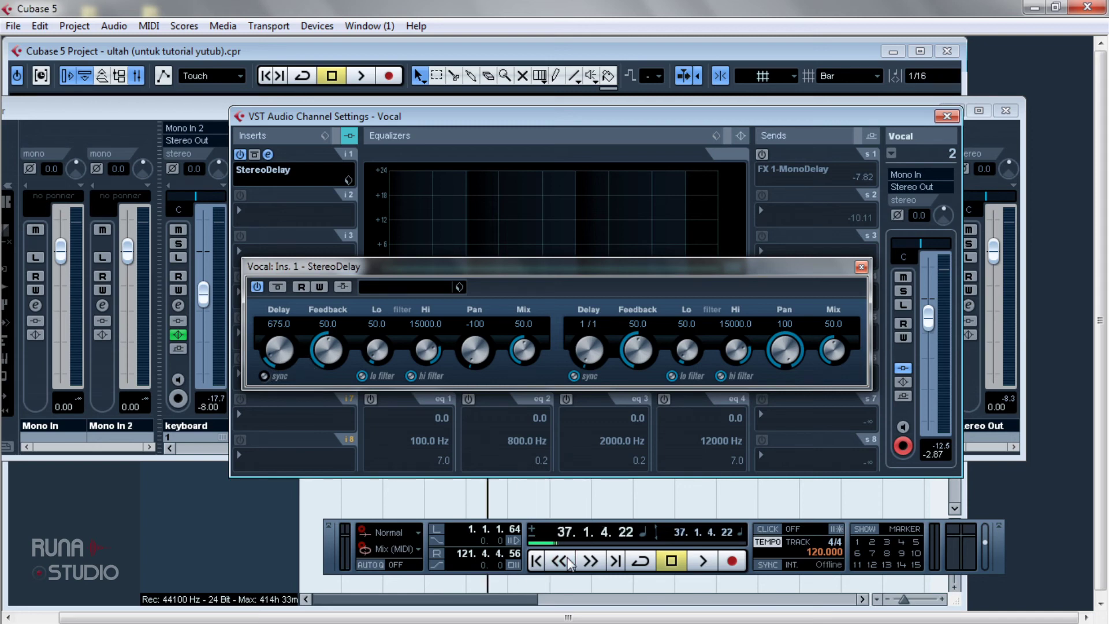
pyautogui.click(703, 561)
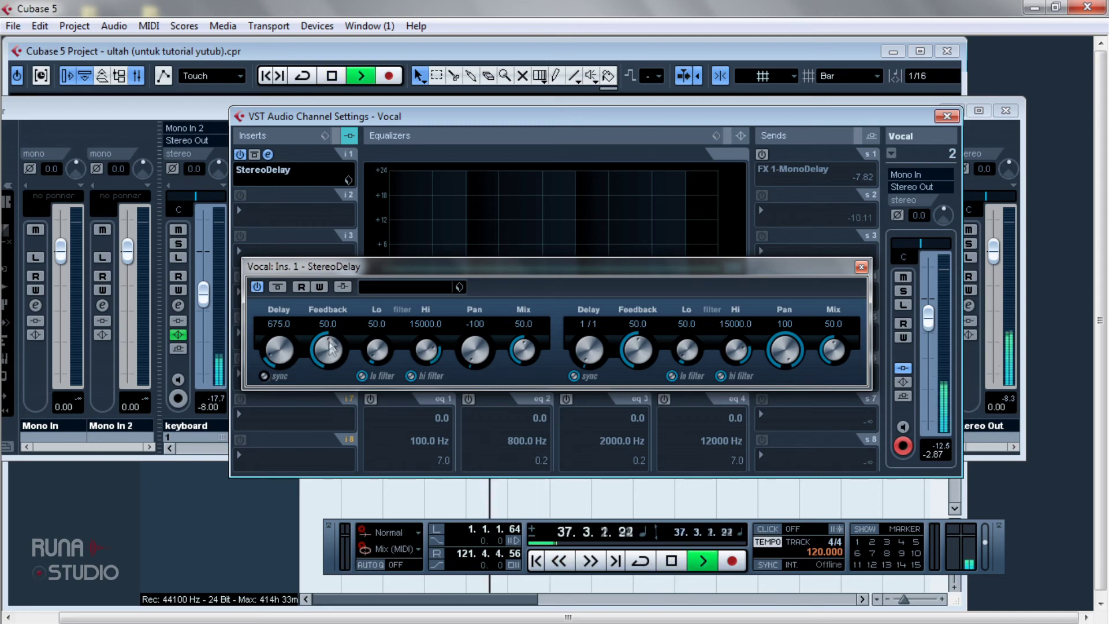
# During playback, set the second StereoDelay line to an unsynced delay of 675 and the first to 825, and stop
pyautogui.click(575, 376)
pyautogui.moveTo(587, 368); pyautogui.dragTo(588, 362)
pyautogui.moveTo(287, 358); pyautogui.dragTo(286, 352)
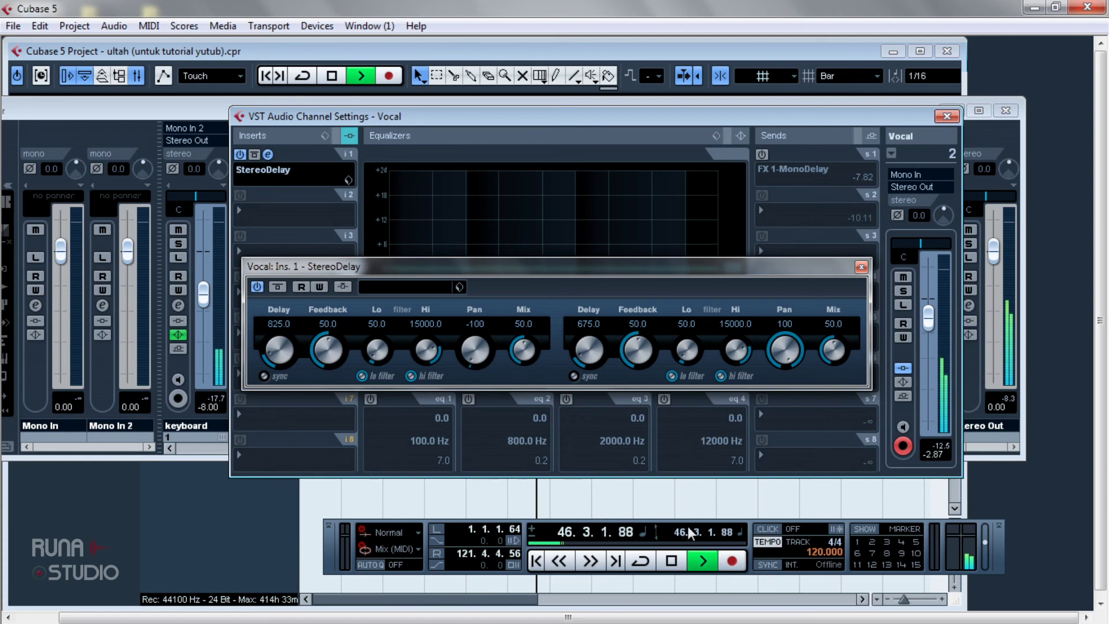
pyautogui.click(671, 560)
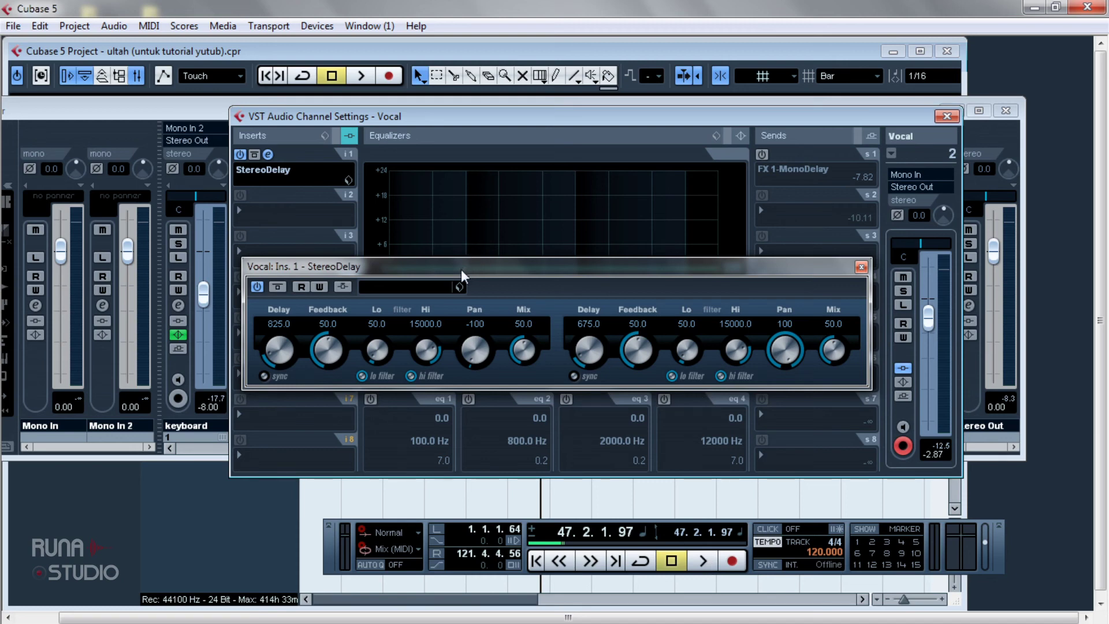
# Close the StereoDelay plug-in window and reposition the Vocal channel settings window
pyautogui.moveTo(461, 270); pyautogui.dragTo(460, 259)
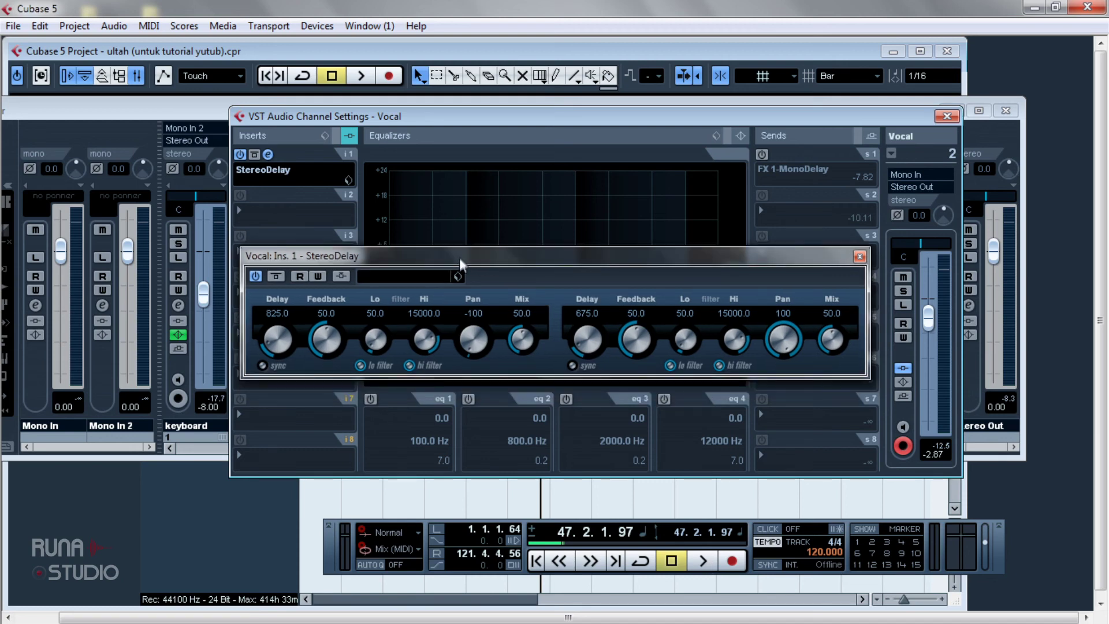
pyautogui.click(859, 257)
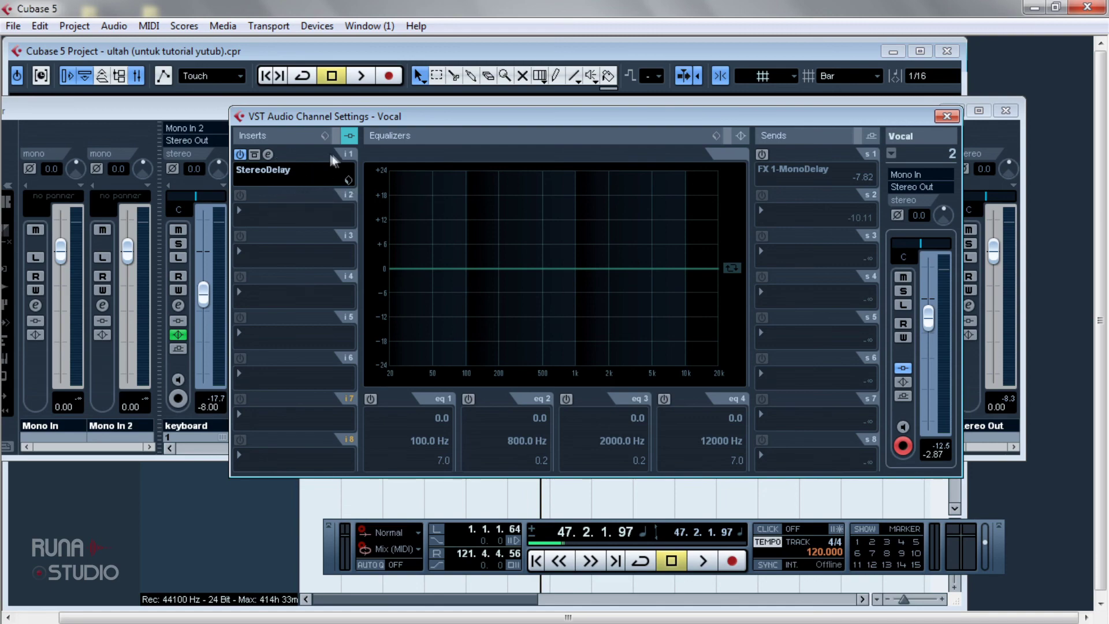
pyautogui.moveTo(463, 117); pyautogui.dragTo(442, 122)
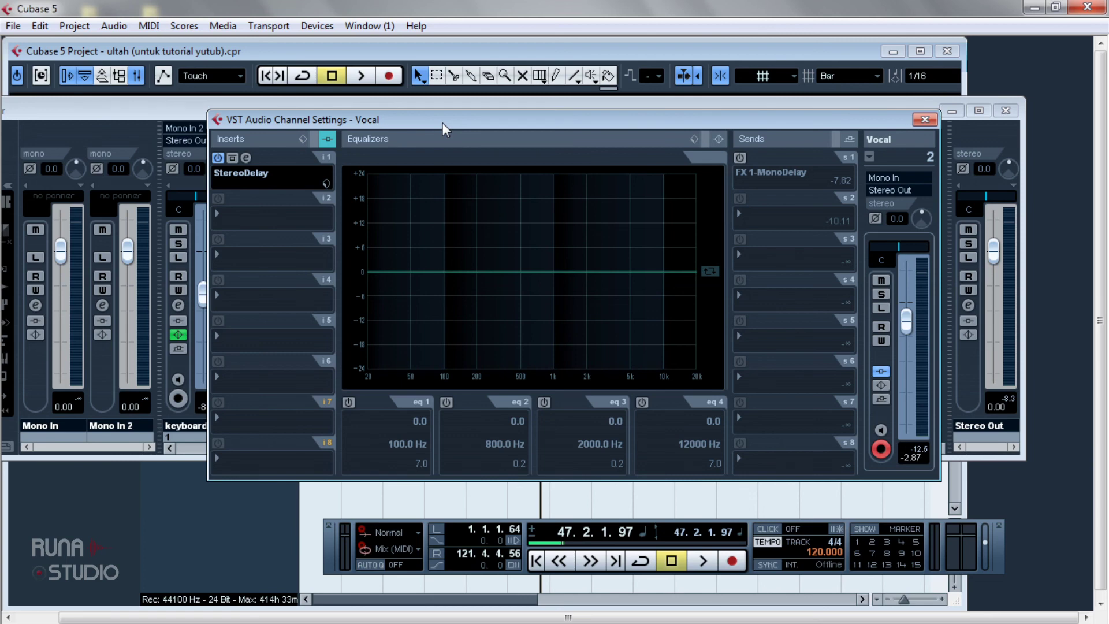
pyautogui.moveTo(443, 123); pyautogui.dragTo(431, 154)
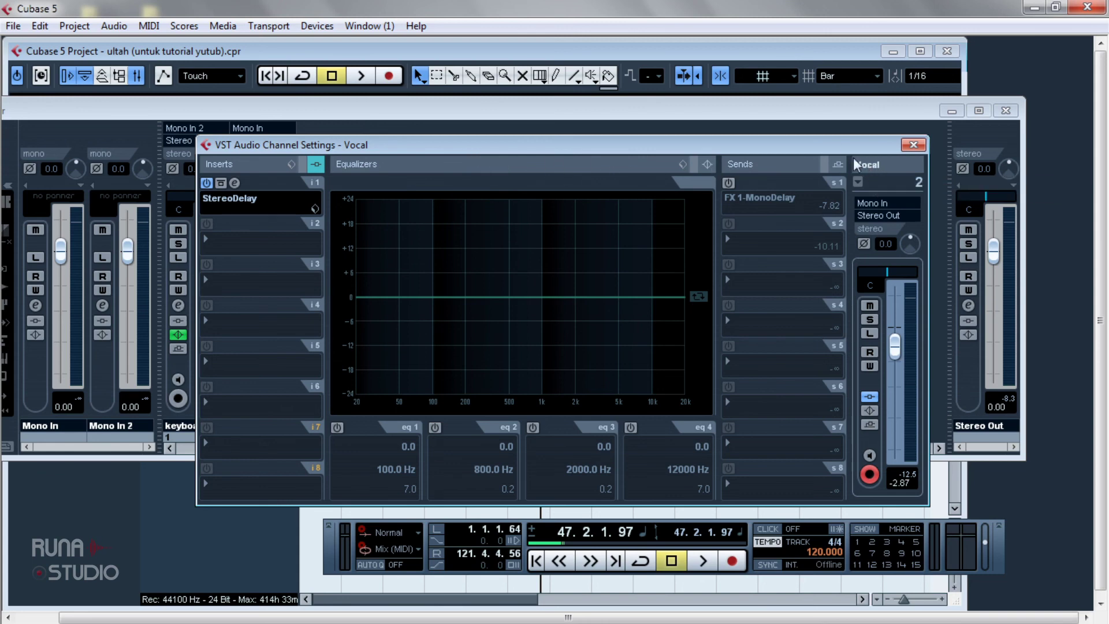
pyautogui.moveTo(817, 144)
pyautogui.mouseDown()
pyautogui.moveTo(761, 147)
pyautogui.moveTo(803, 141)
pyautogui.mouseUp()
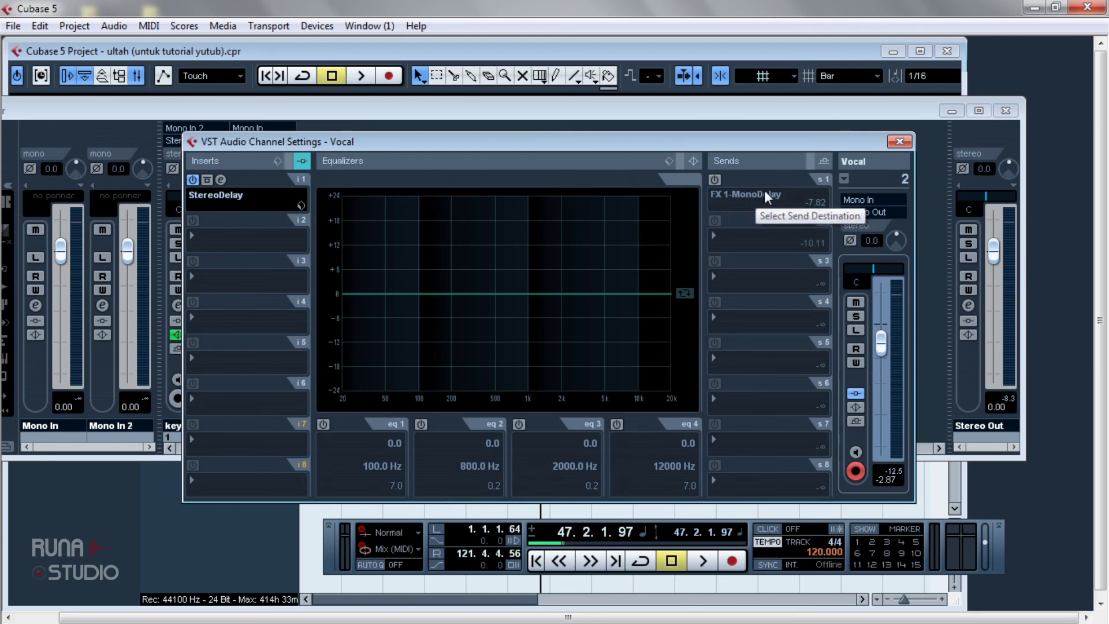
# Add a stereo FX channel with the StereoDelay effect in VST Connections, and close its plug-in window and the connections window
pyautogui.click(312, 27)
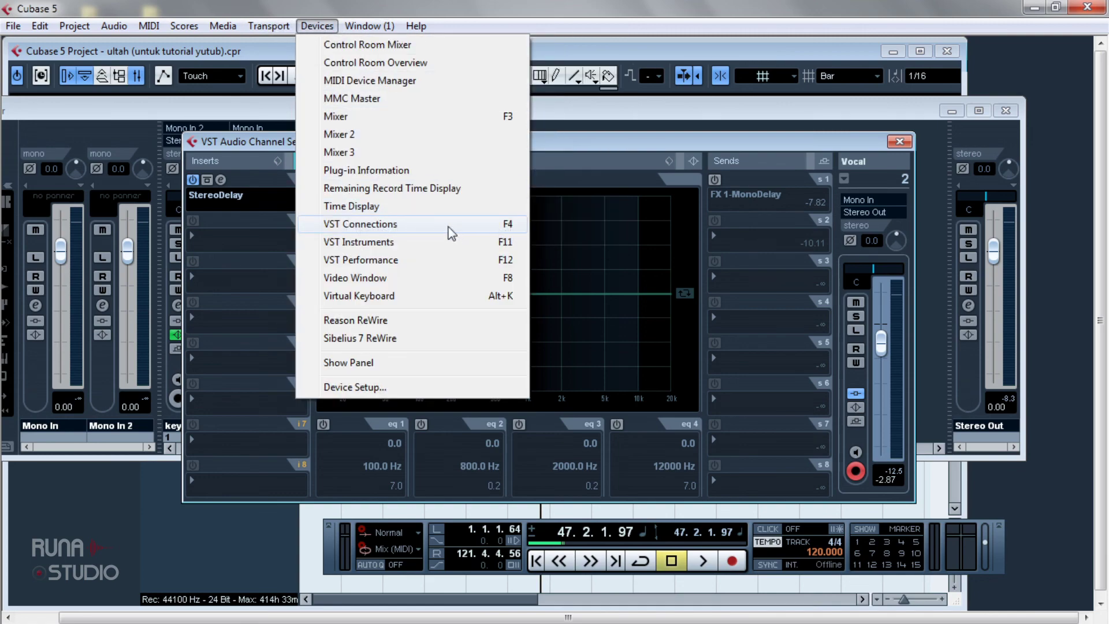
pyautogui.click(514, 226)
pyautogui.click(226, 133)
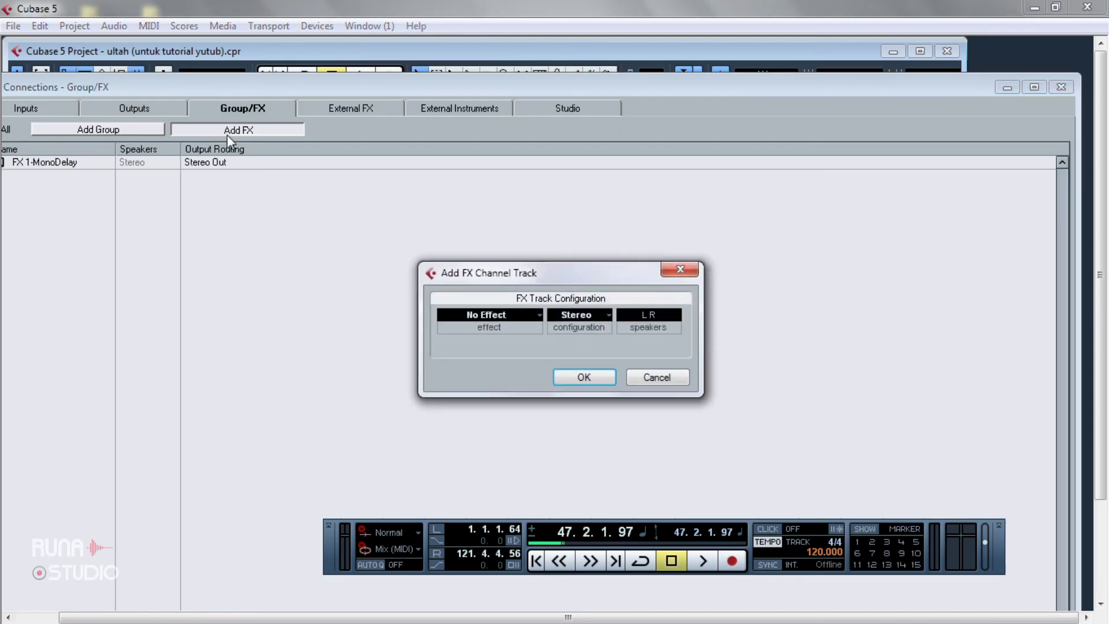
pyautogui.click(507, 317)
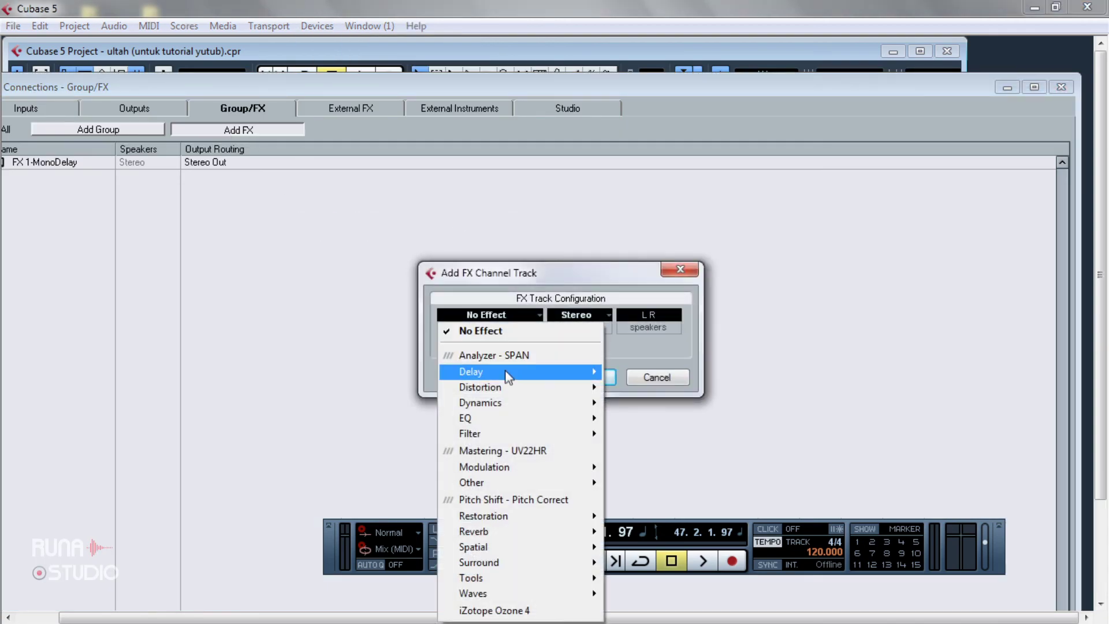
pyautogui.moveTo(512, 372)
pyautogui.click(661, 427)
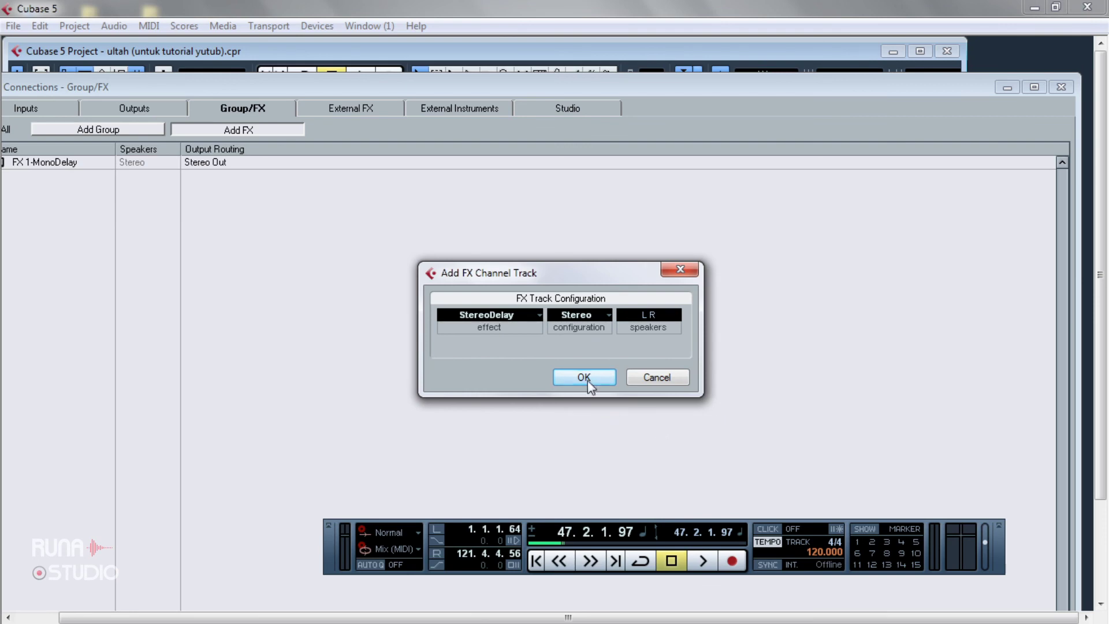
pyautogui.click(585, 377)
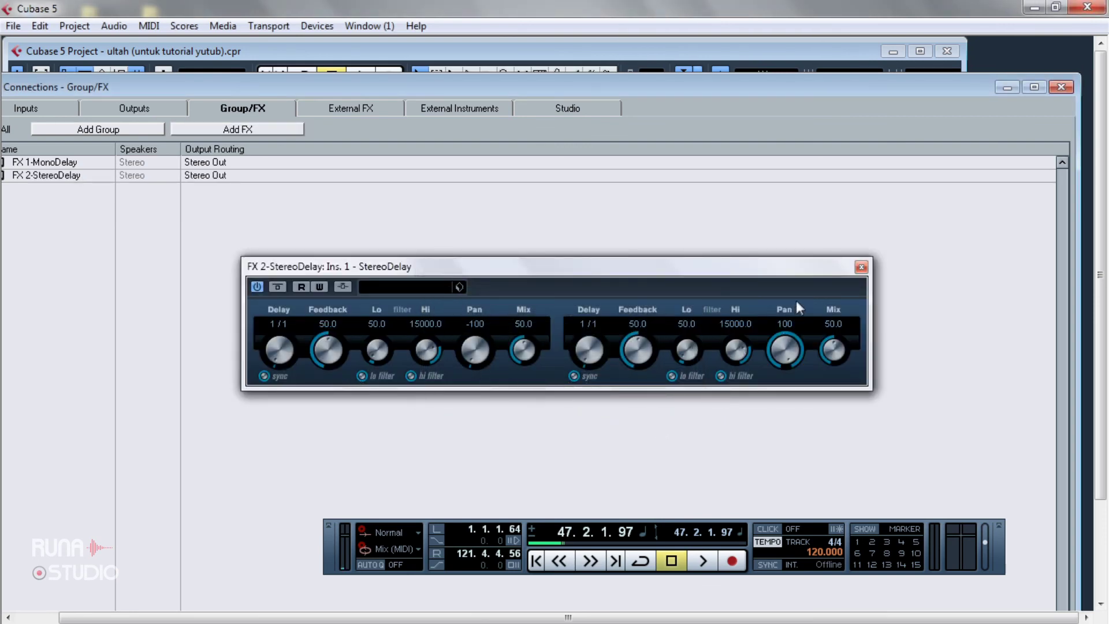
pyautogui.click(861, 267)
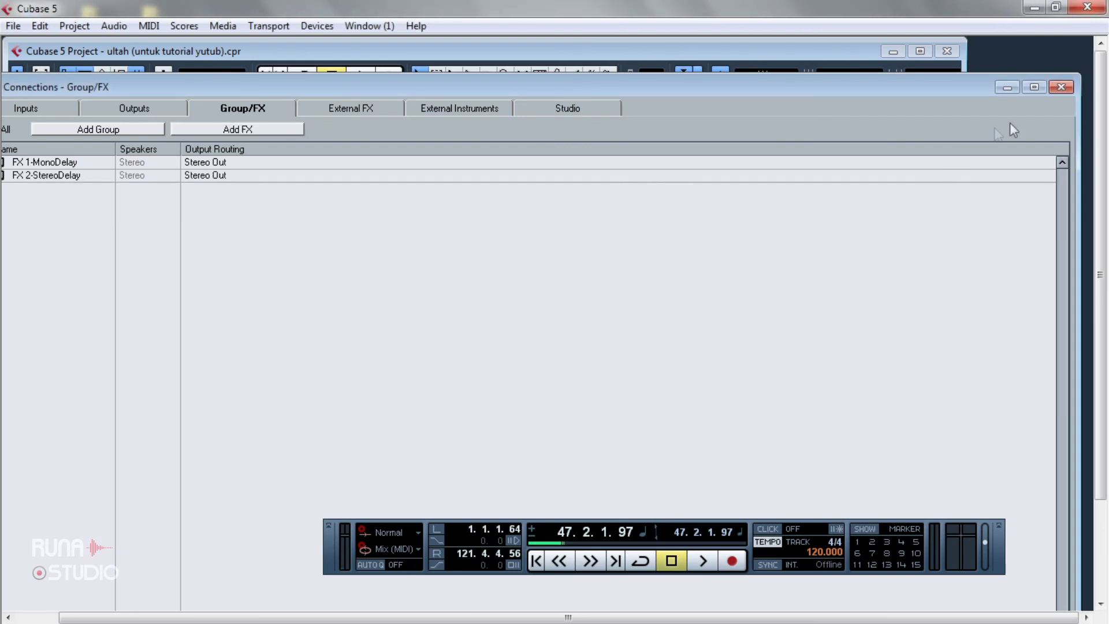
pyautogui.click(1061, 87)
# Reopen the Vocal channel settings and route its second send to FX 2-StereoDelay
pyautogui.click(900, 141)
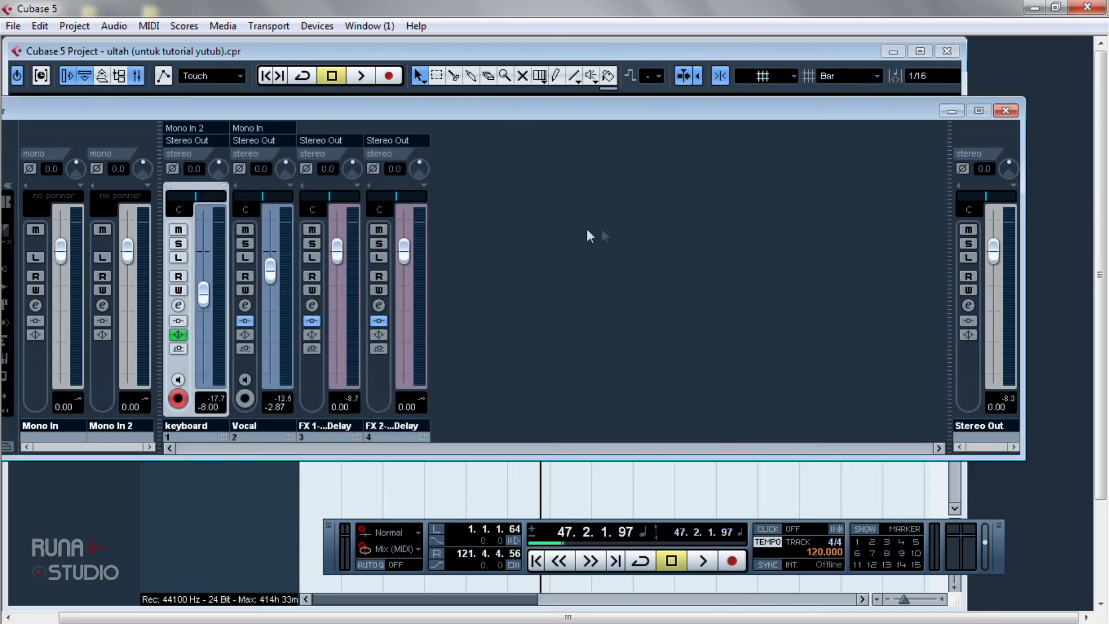
pyautogui.click(243, 307)
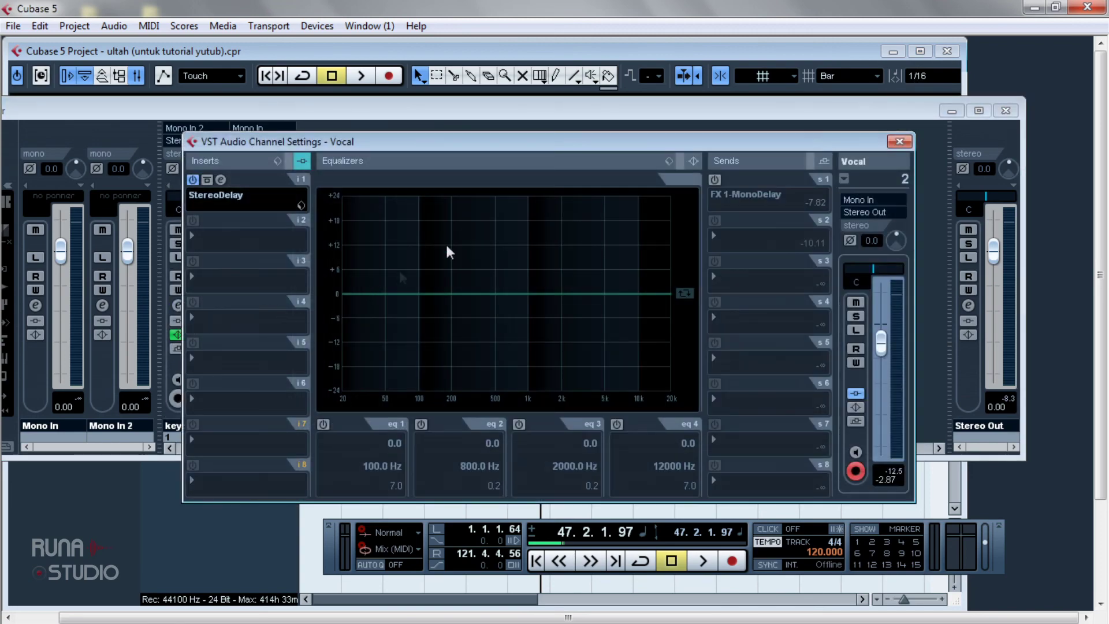
pyautogui.click(738, 239)
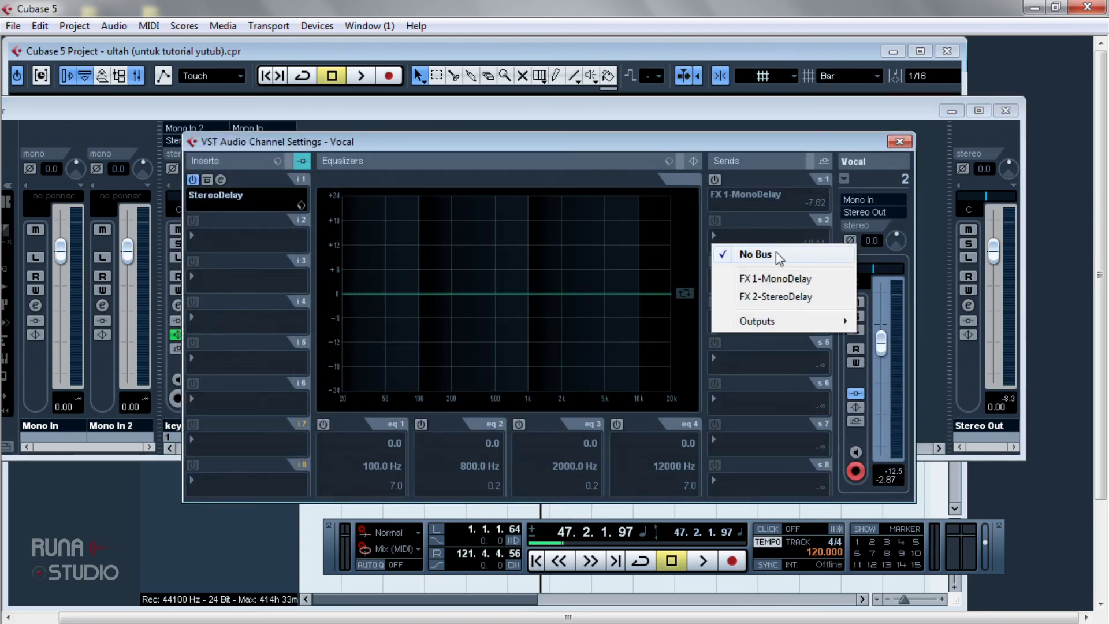
pyautogui.click(775, 297)
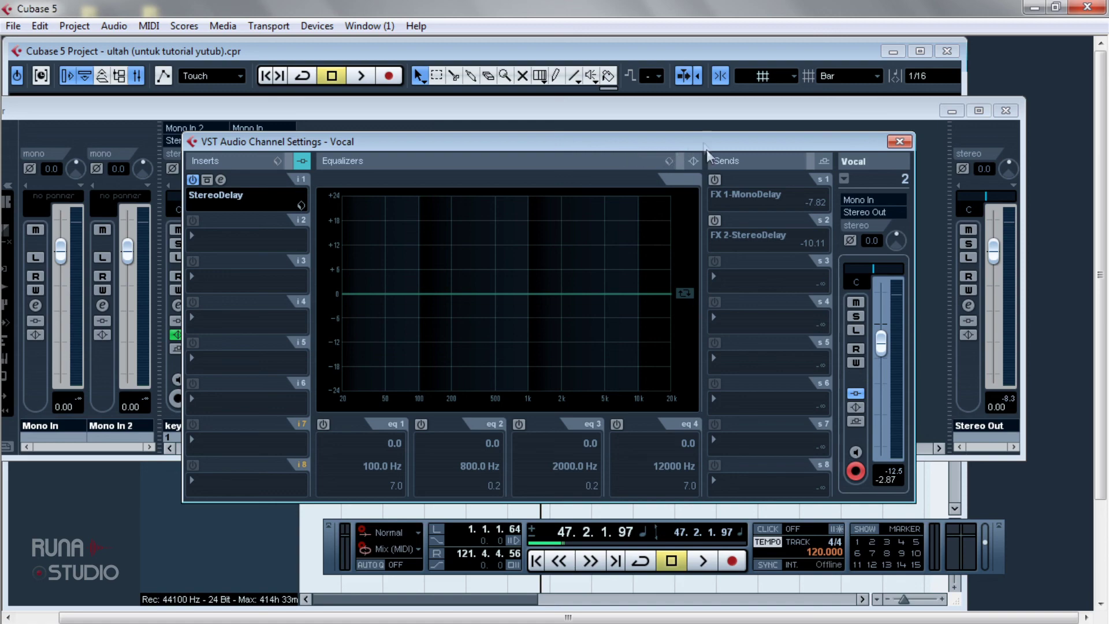
# Close the Vocal channel settings and the mixer to return to the project window
pyautogui.moveTo(710, 142); pyautogui.dragTo(799, 134)
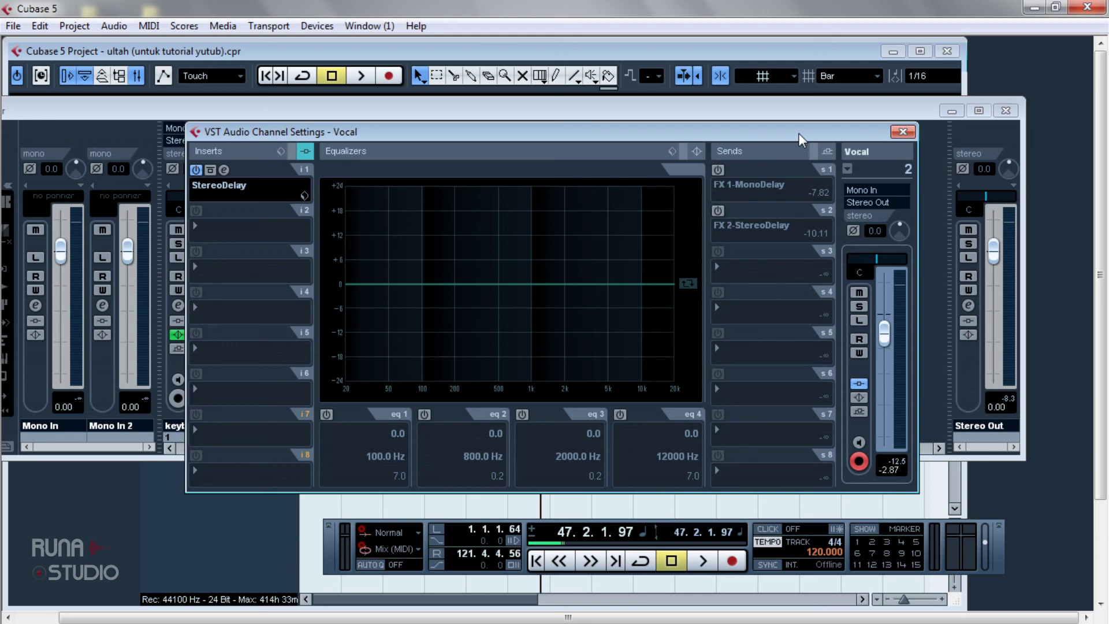
pyautogui.click(902, 132)
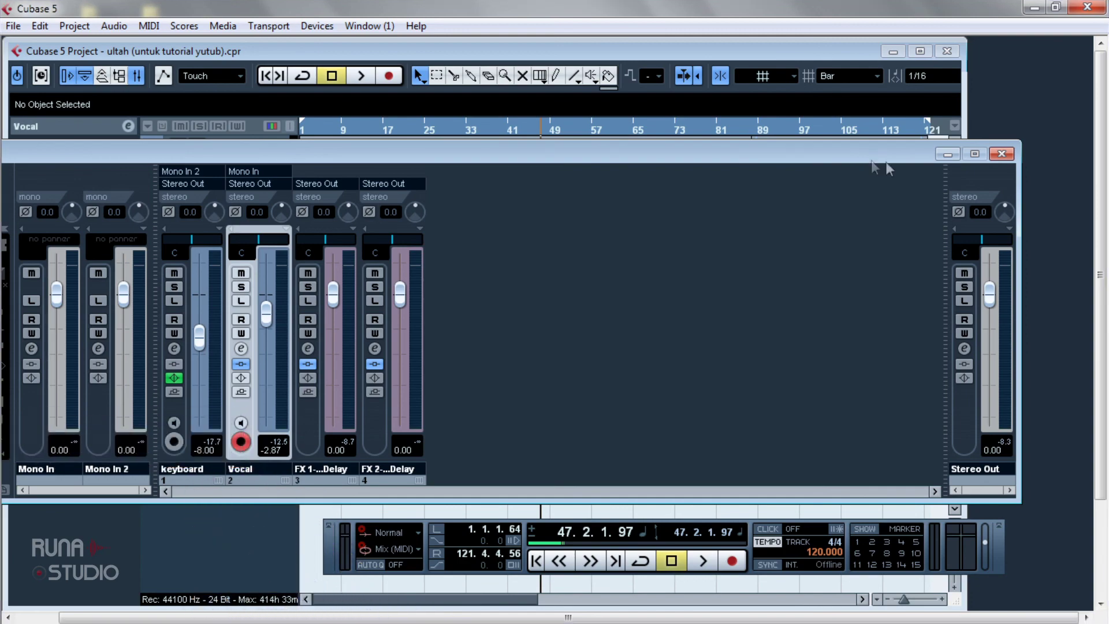
pyautogui.click(1003, 156)
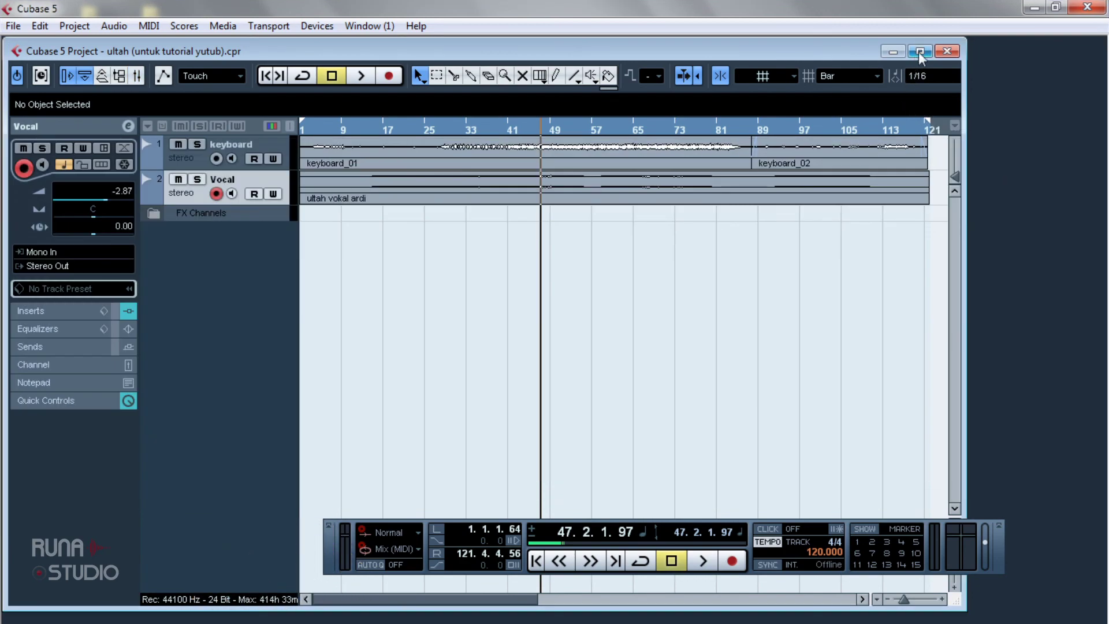